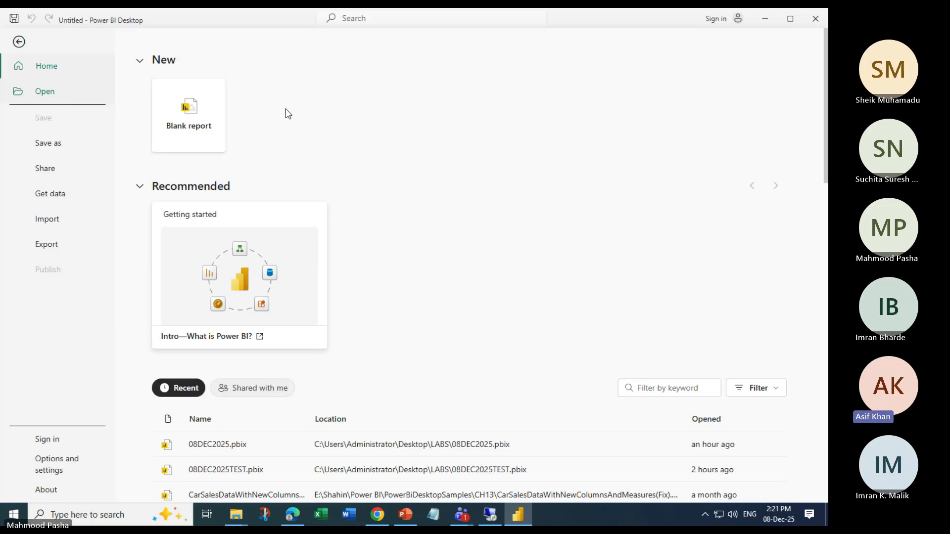
click(752, 156)
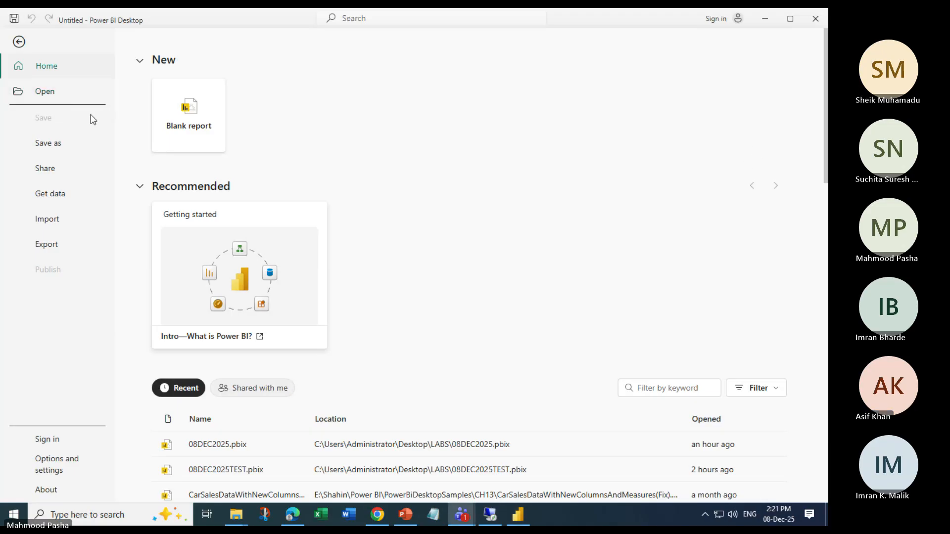
click(46, 92)
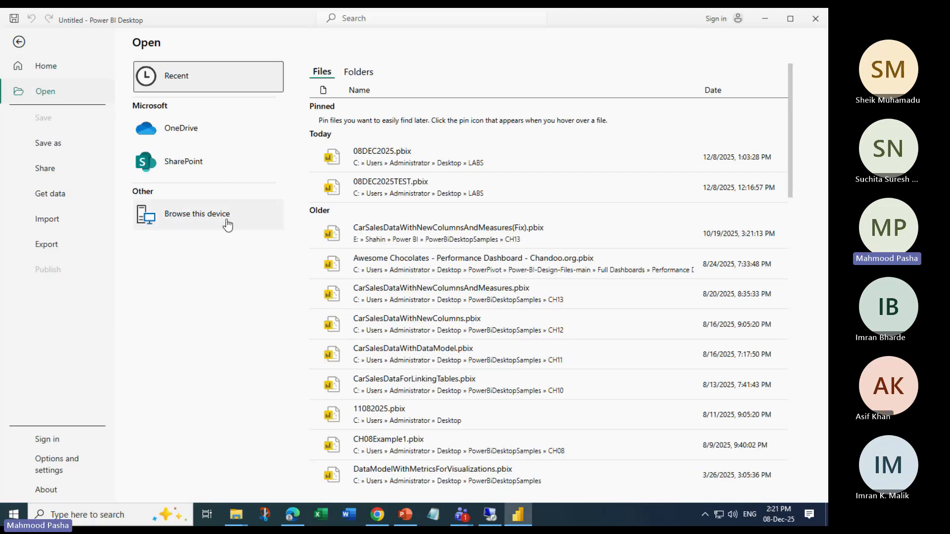
click(196, 218)
drag(307, 121, 483, 120)
click(474, 135)
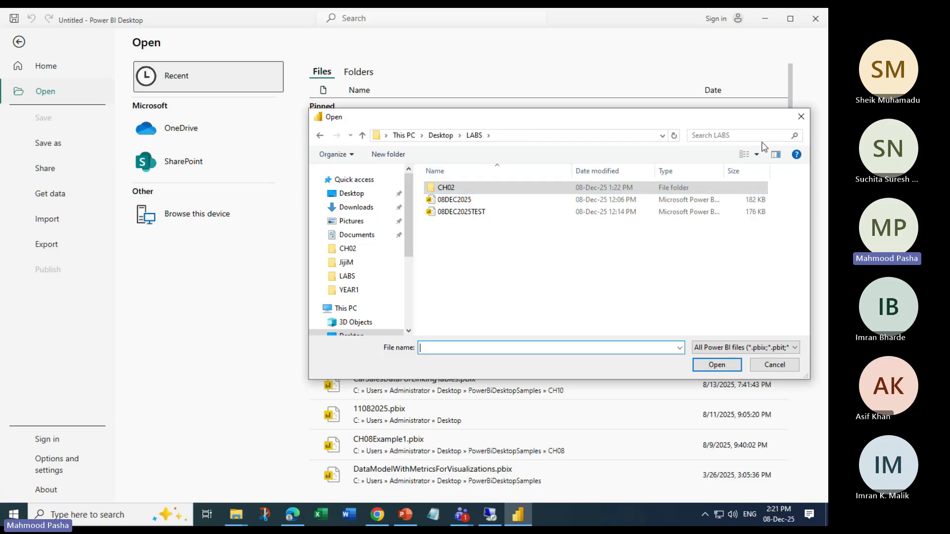
click(801, 116)
Minimize Power BI Desktop, open the LABS folder on the desktop and paste the CH06 folder into it
click(766, 19)
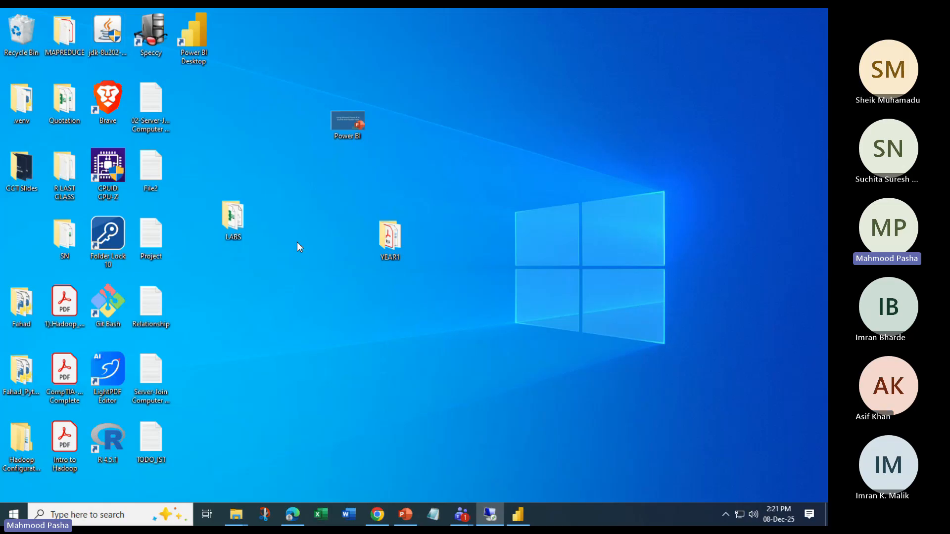
double_click(232, 216)
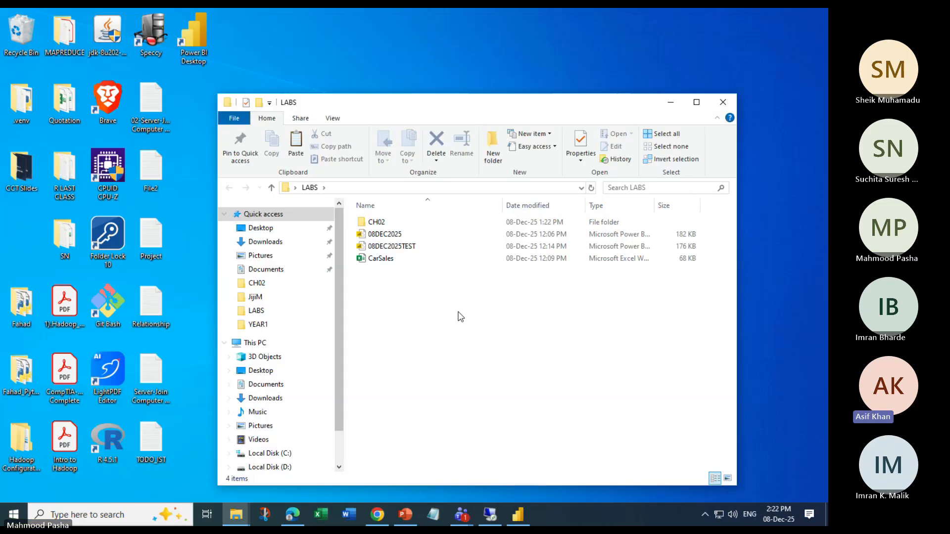
key(ctrl+v)
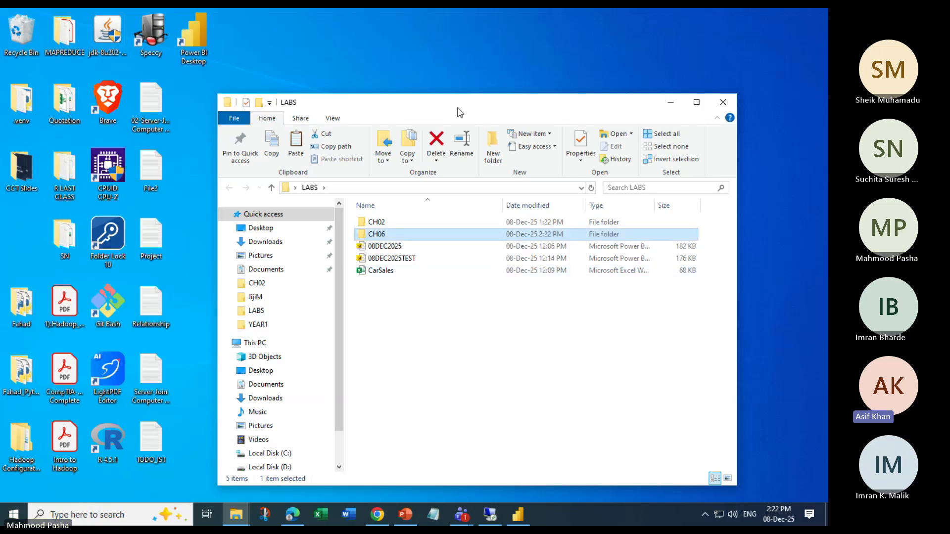
Close the LABS folder window and return to Power BI Desktop's Open page
drag(458, 112, 424, 85)
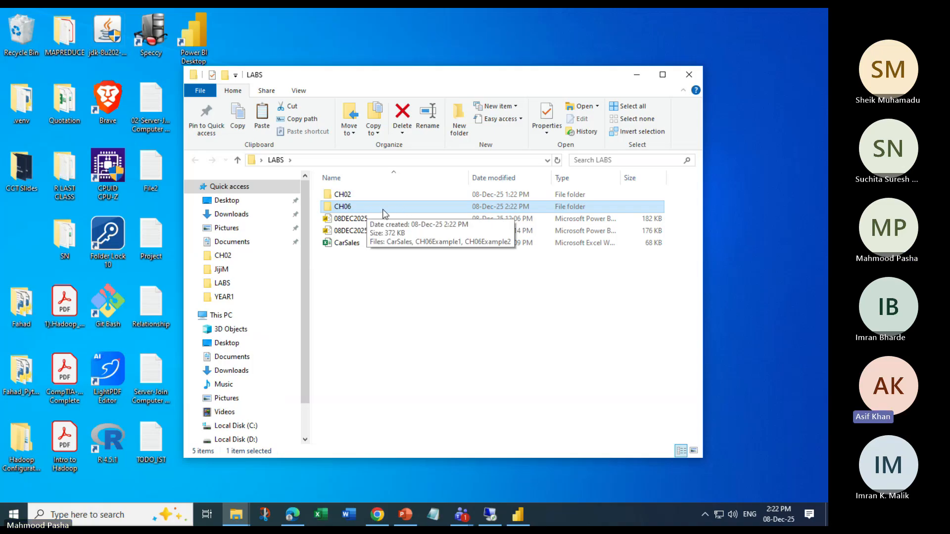
click(421, 327)
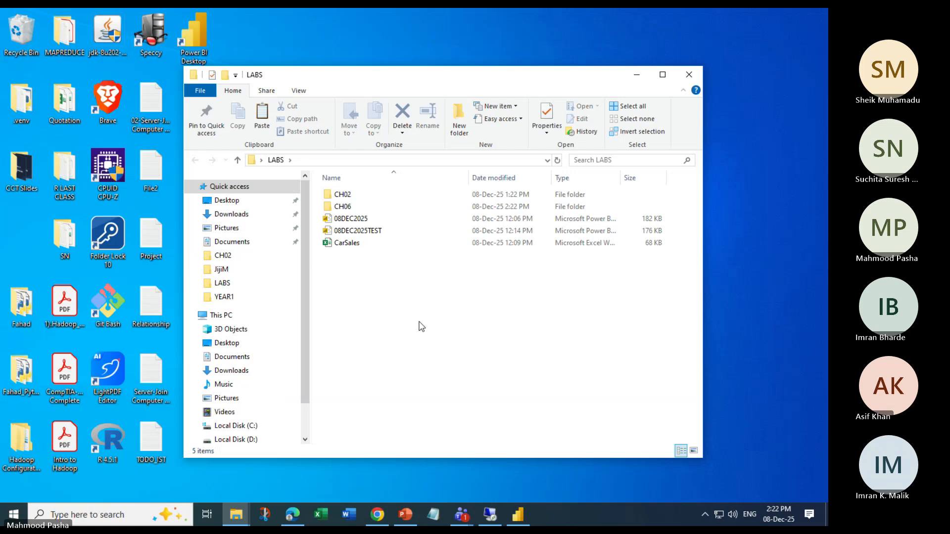
click(517, 516)
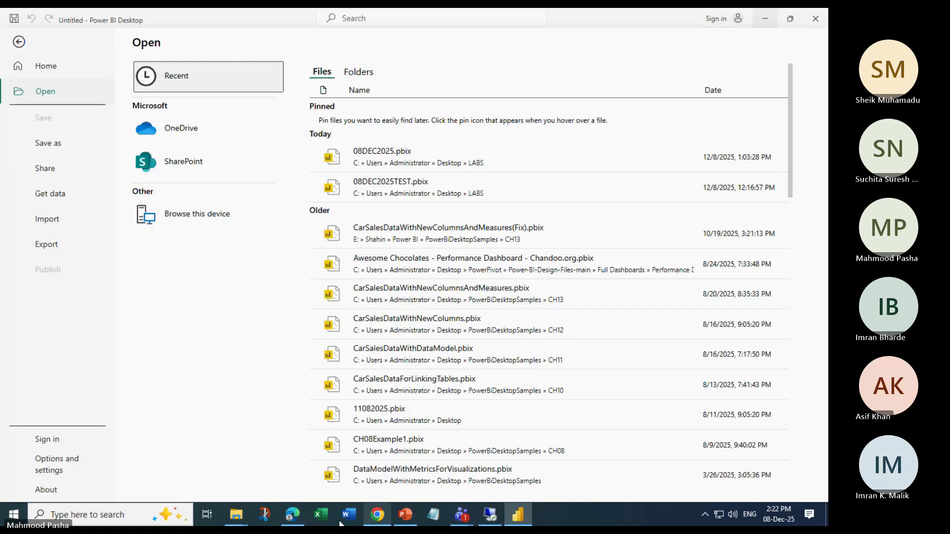
mouse_move(231, 518)
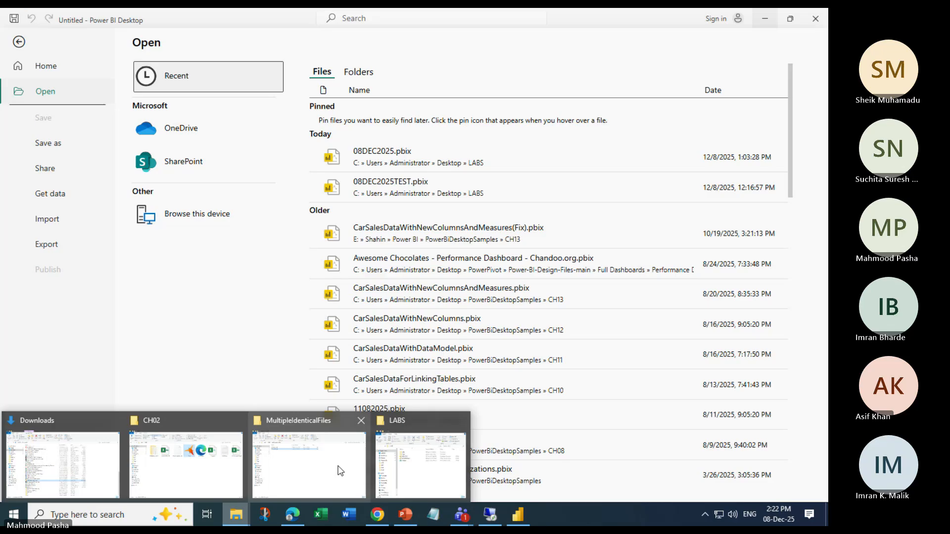
click(410, 460)
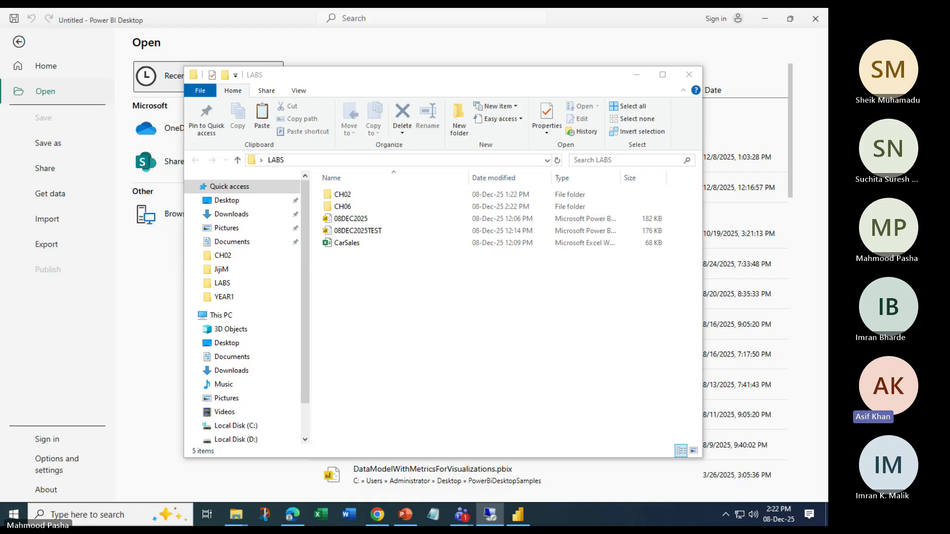
click(690, 75)
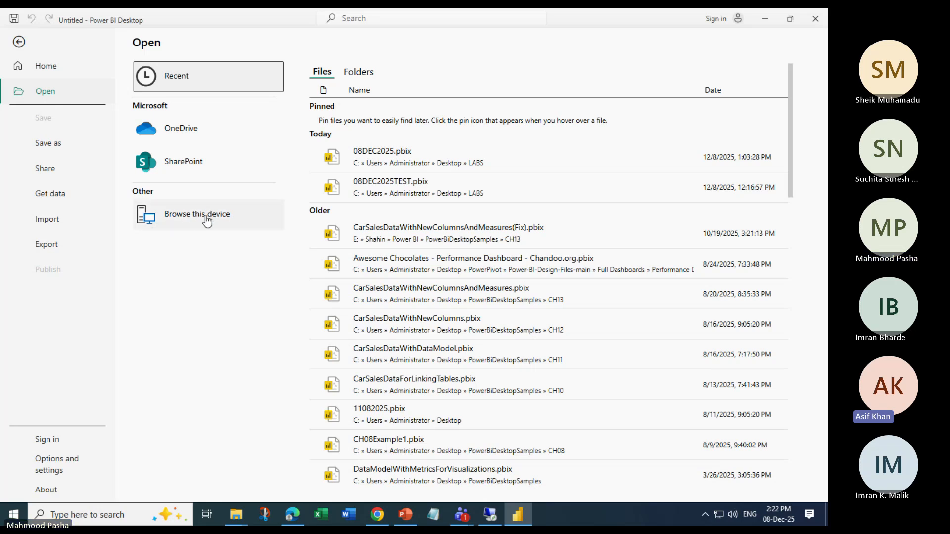
Browse this device to Desktop > LABS > CH06 and open the CH06Example2 report
click(206, 216)
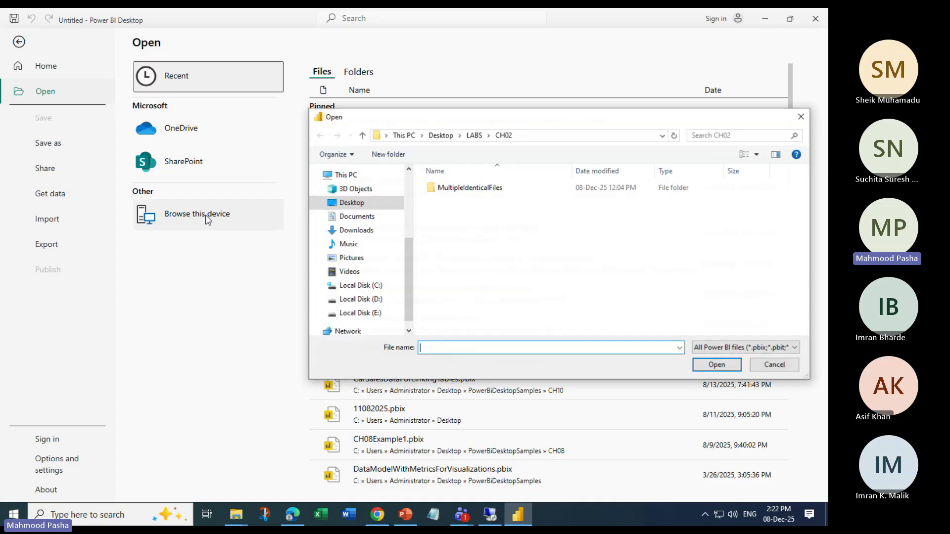
click(475, 140)
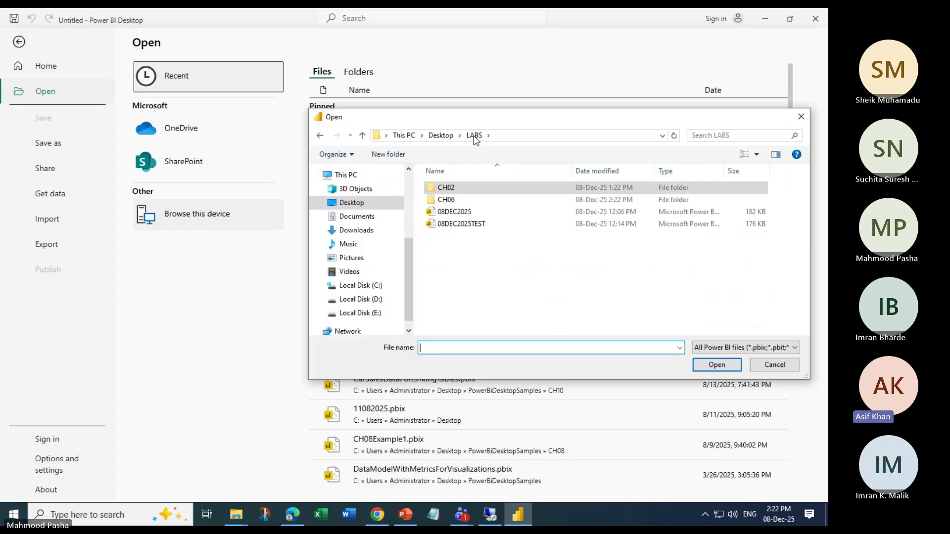
click(459, 200)
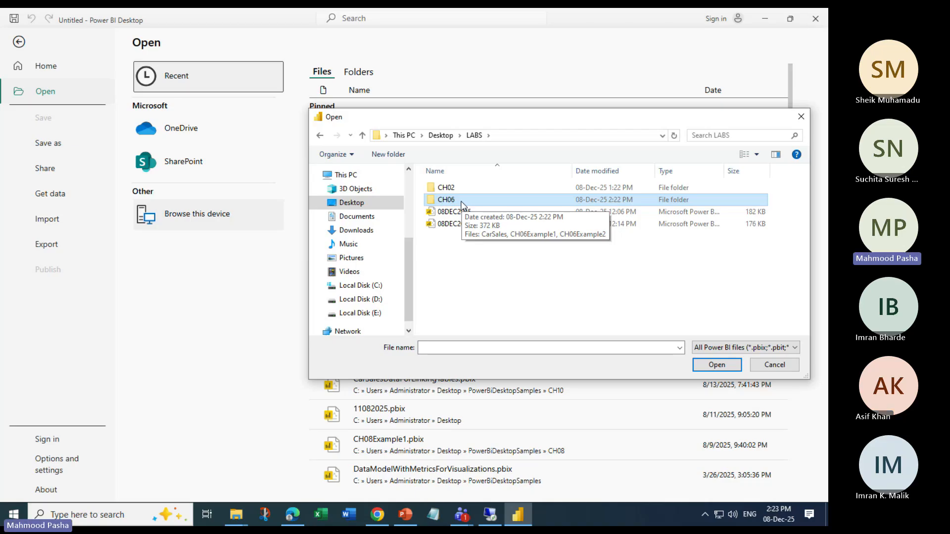
double_click(462, 201)
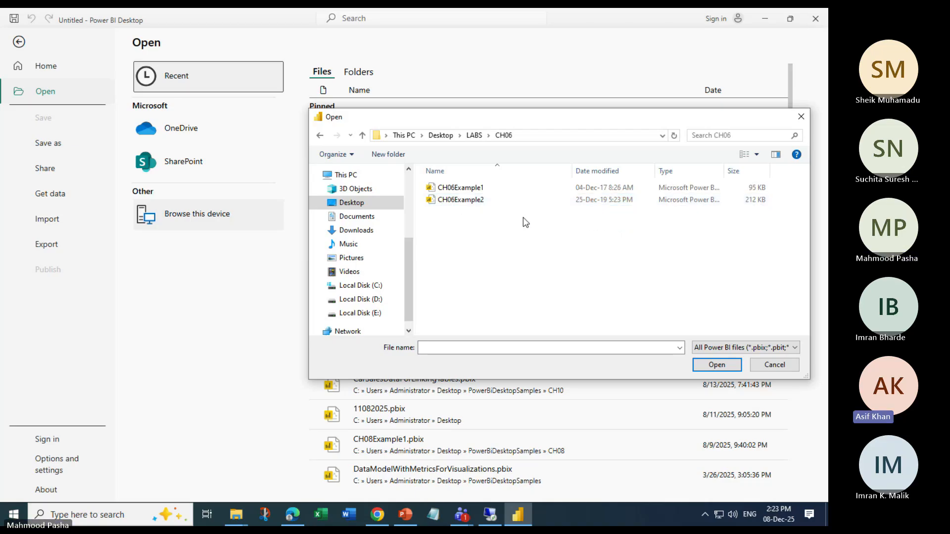
click(469, 189)
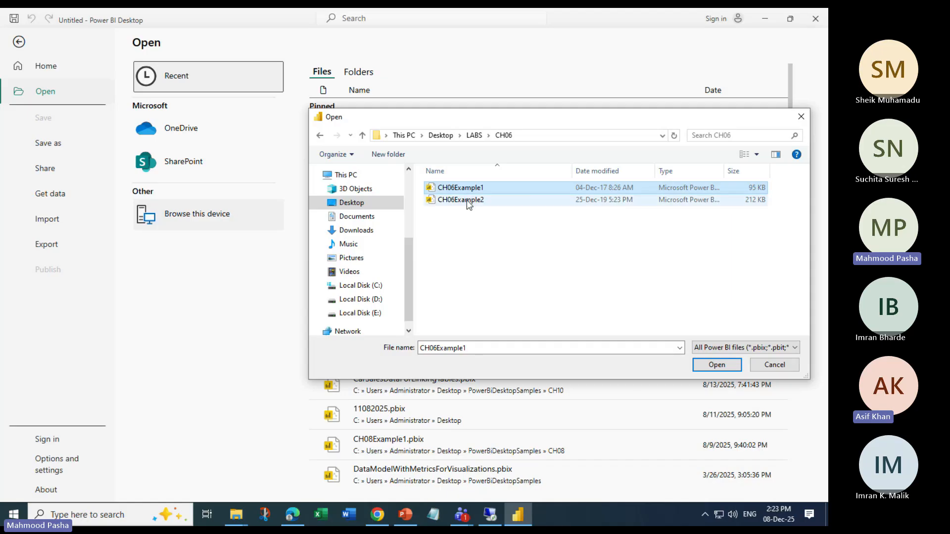
click(473, 202)
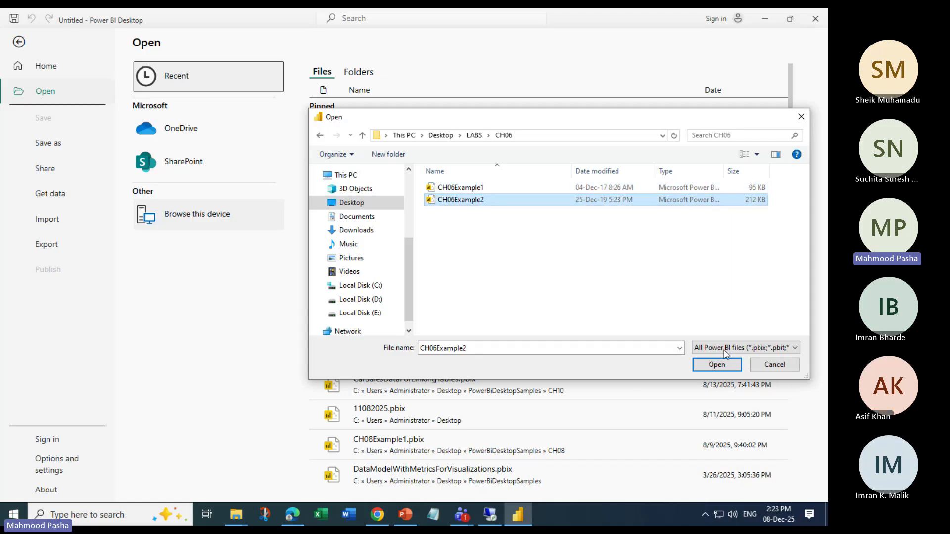
click(717, 365)
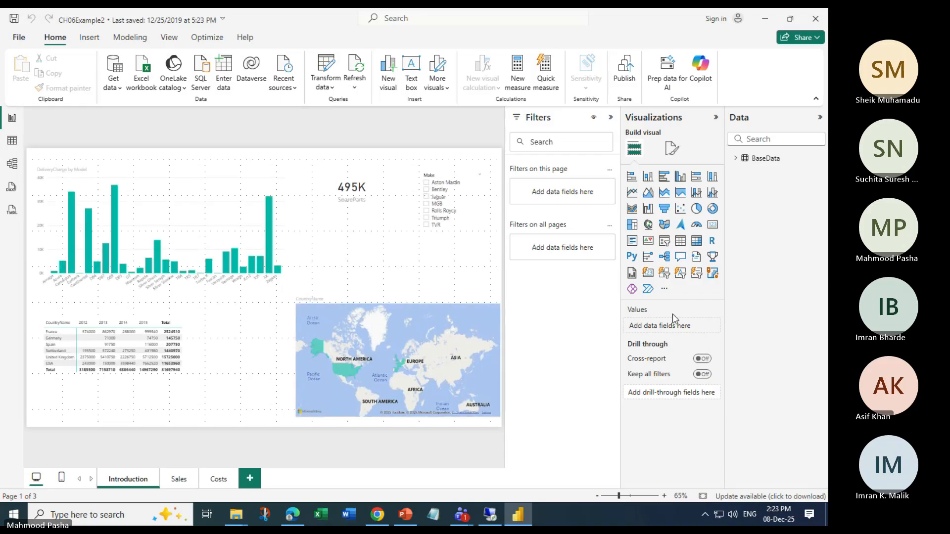
Look through the Introduction, Sales and Costs report pages and expand the BaseData table's field list
click(178, 479)
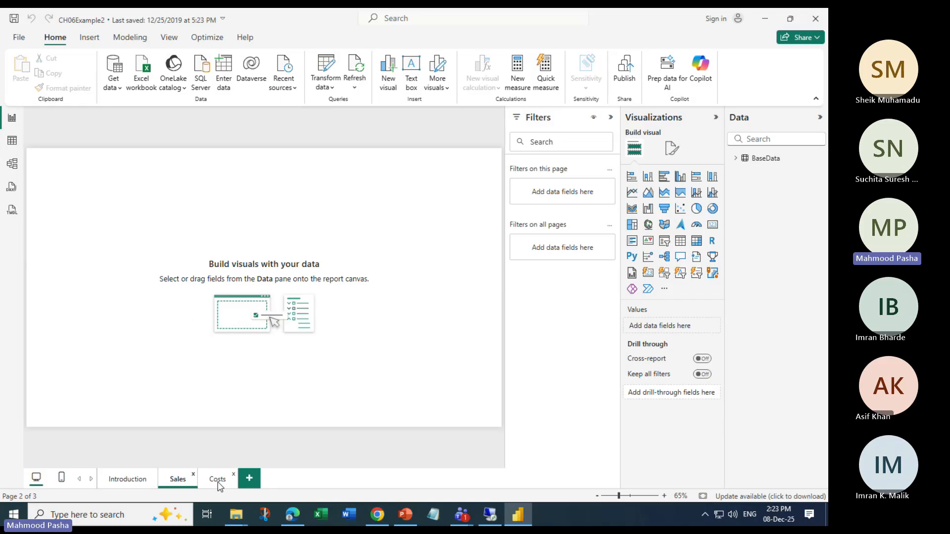
click(219, 484)
click(109, 485)
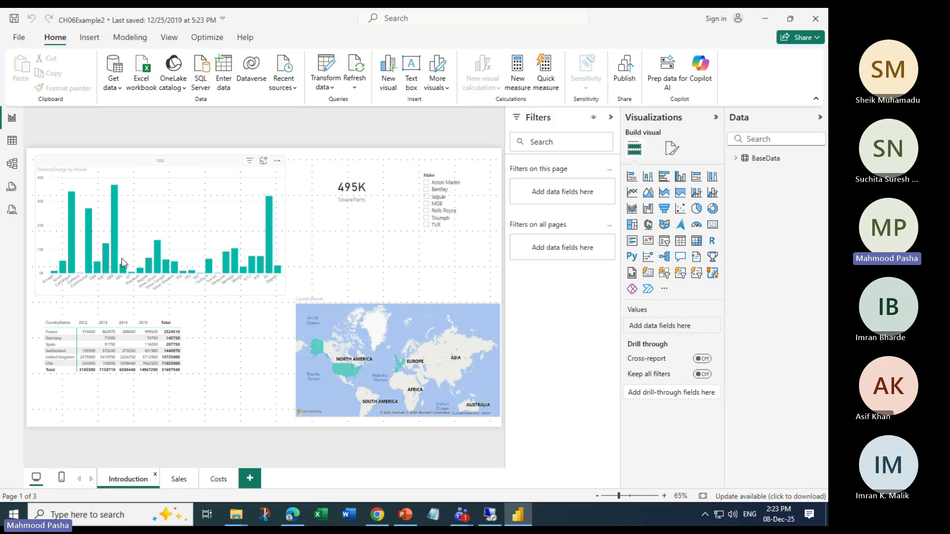
click(736, 159)
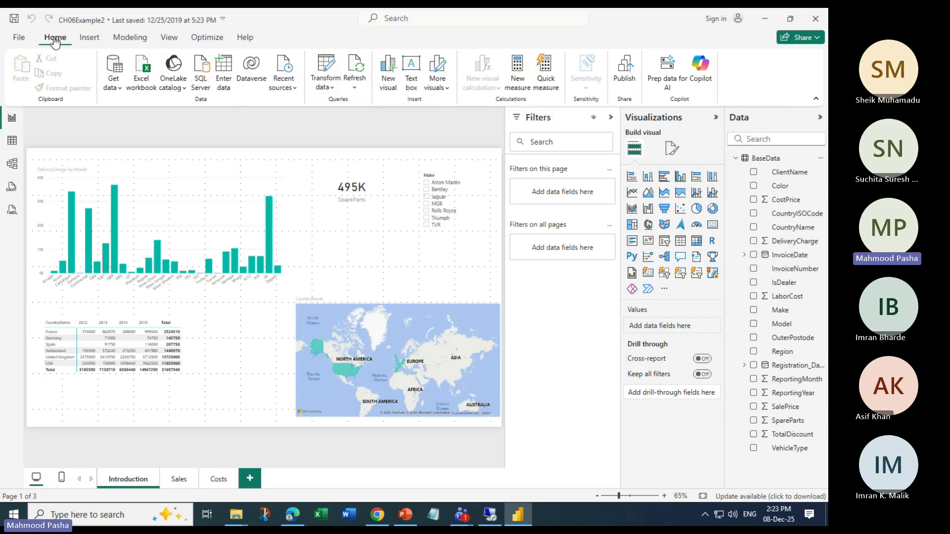
Inspect the BaseData query's applied steps in Power Query, then the table view and the model view
click(330, 68)
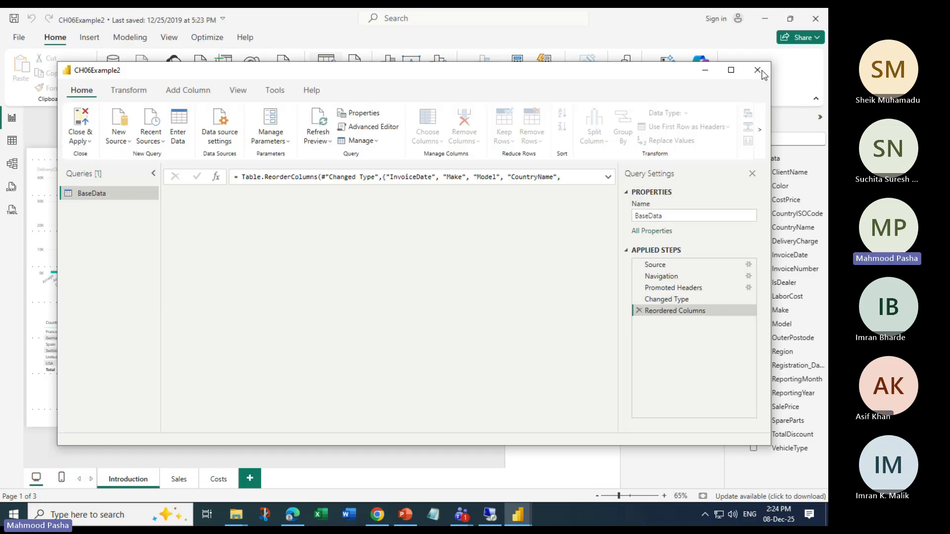
click(762, 75)
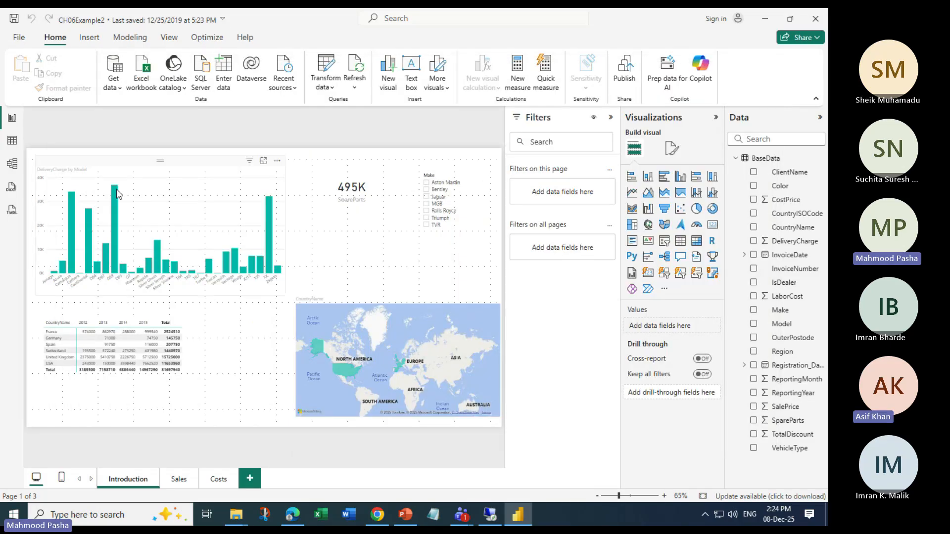
click(12, 141)
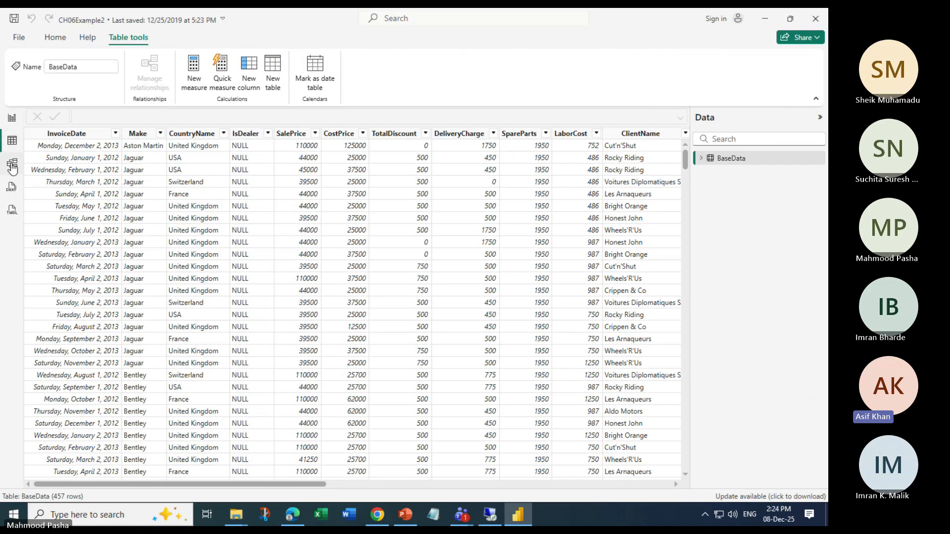
click(12, 166)
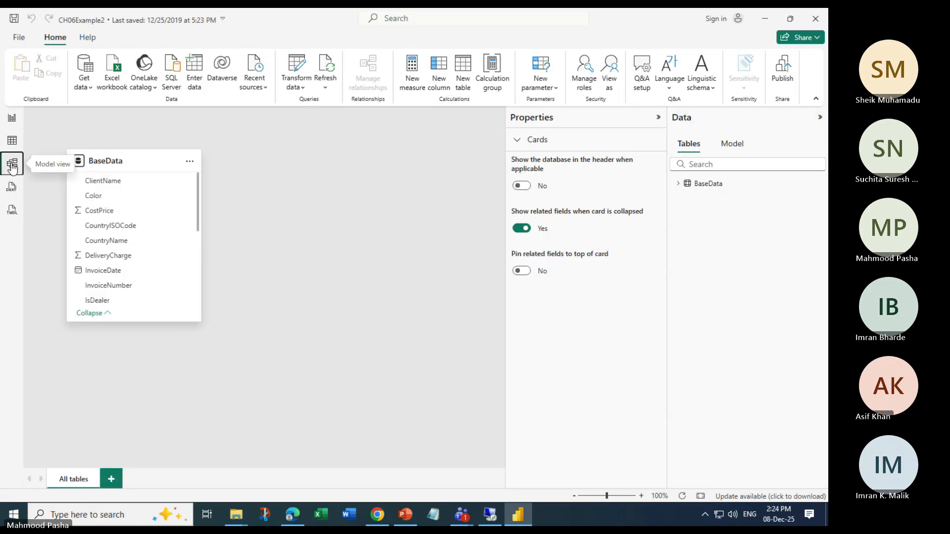
Close Power BI Desktop and relaunch it by searching for power in the Start menu
click(815, 19)
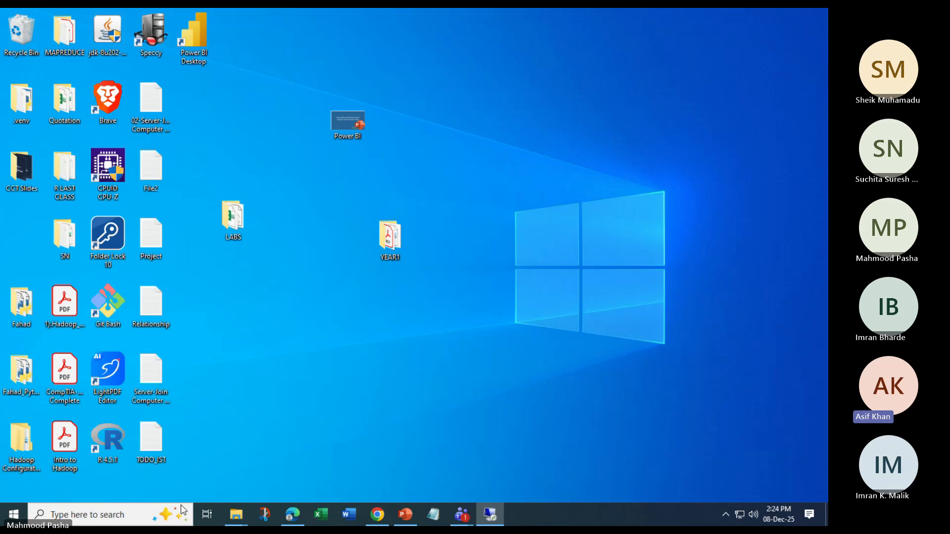
click(14, 515)
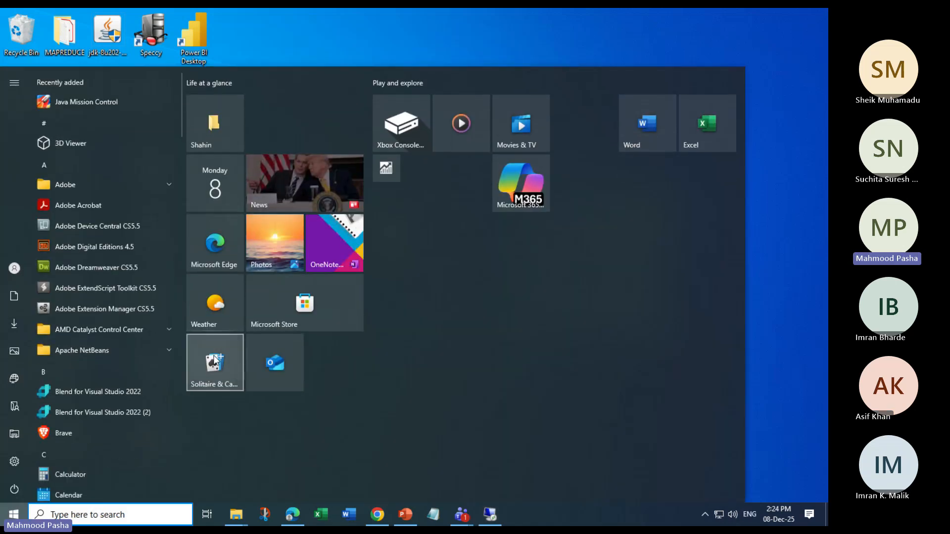
text(po)
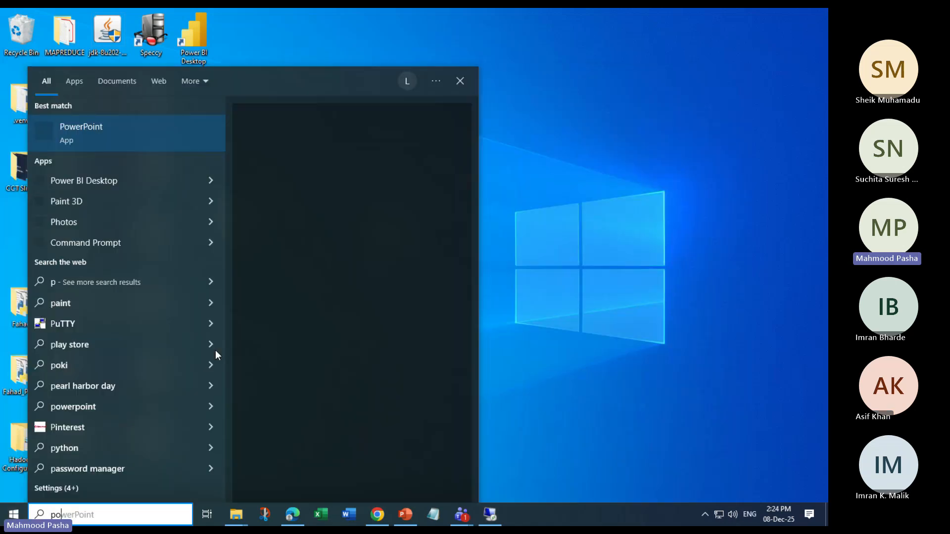
text(wer)
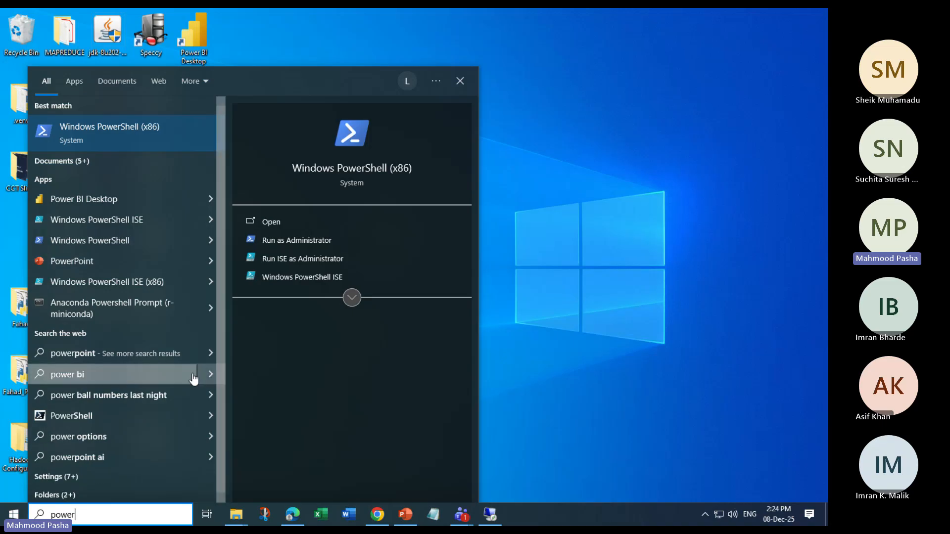
click(212, 198)
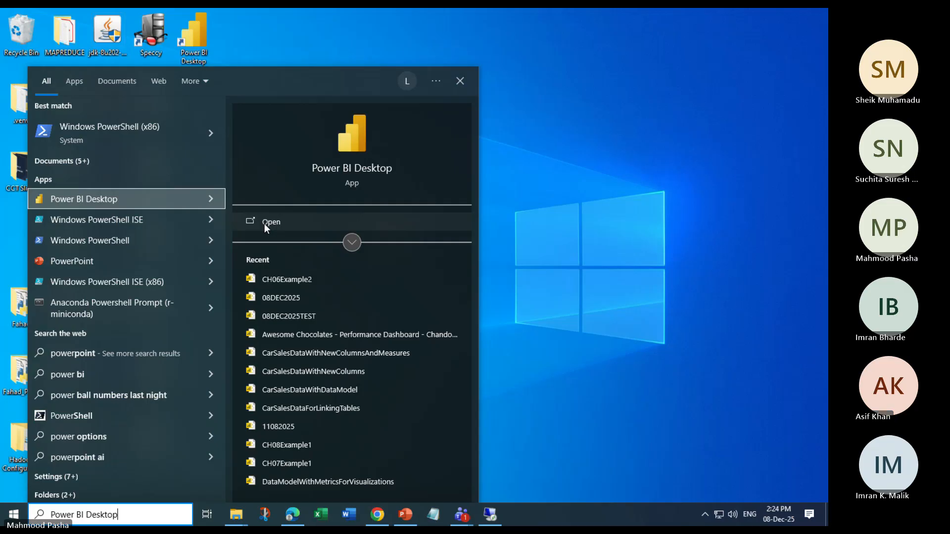
click(264, 224)
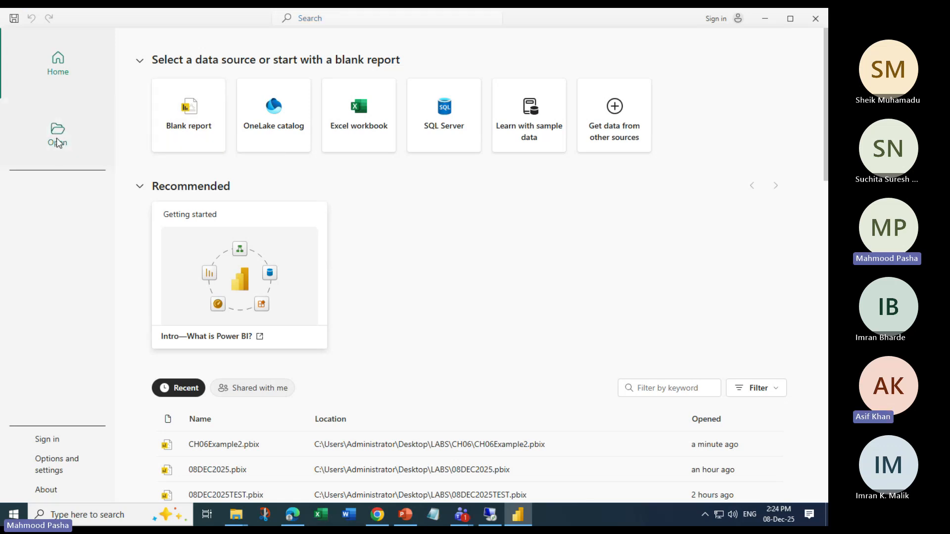
Browse this device to the LABS > CH06 folder and open the CH06Example1 report
click(57, 143)
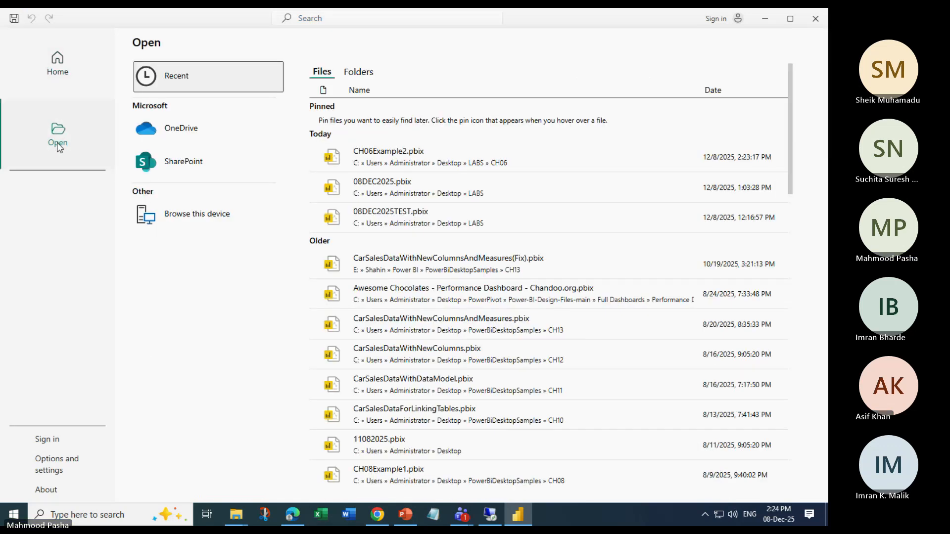
click(192, 216)
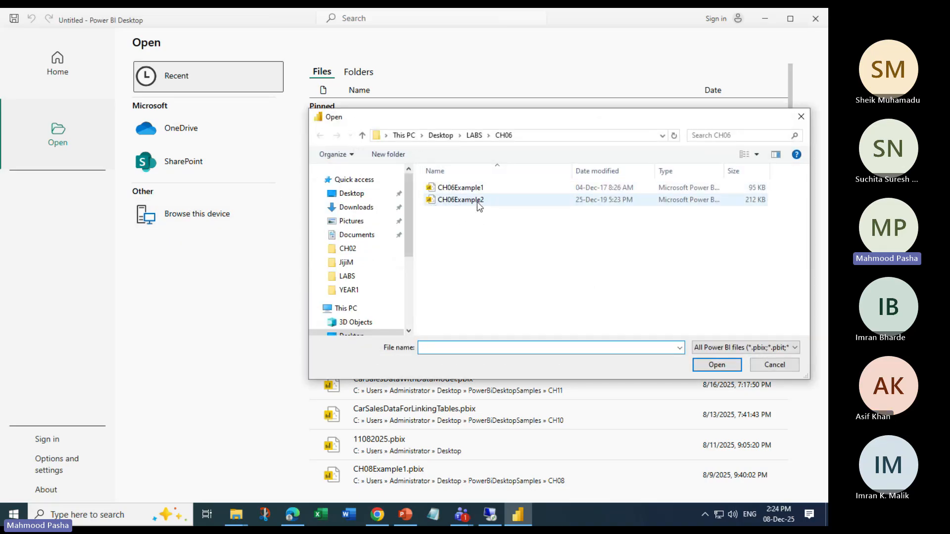
click(461, 200)
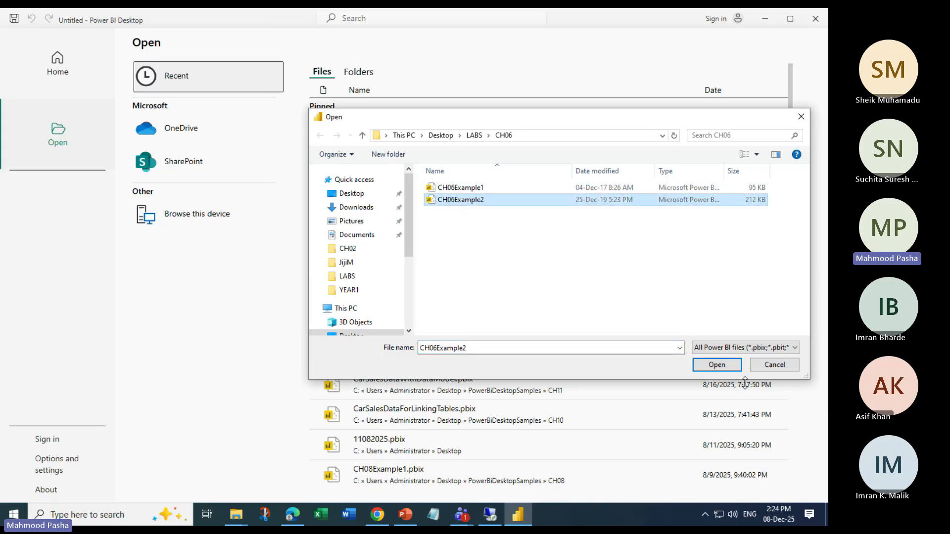
click(445, 188)
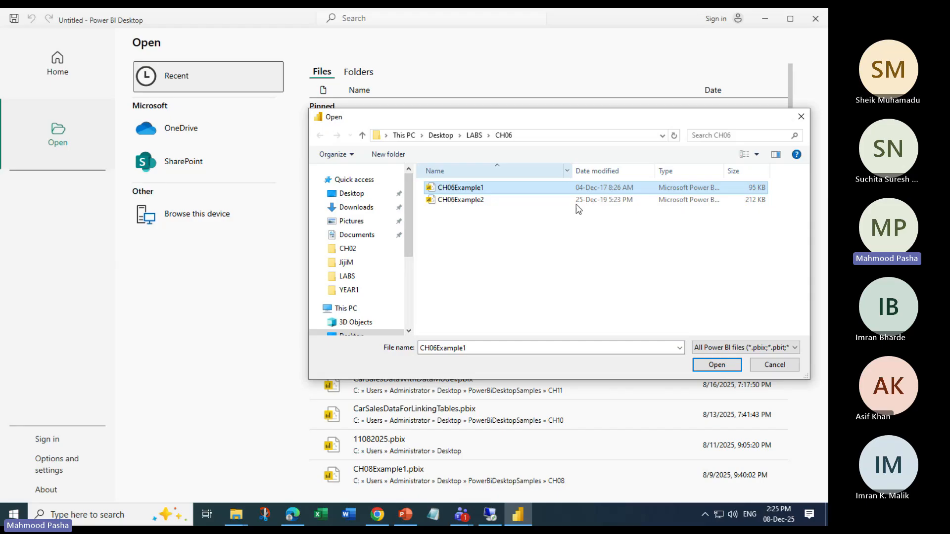
click(717, 365)
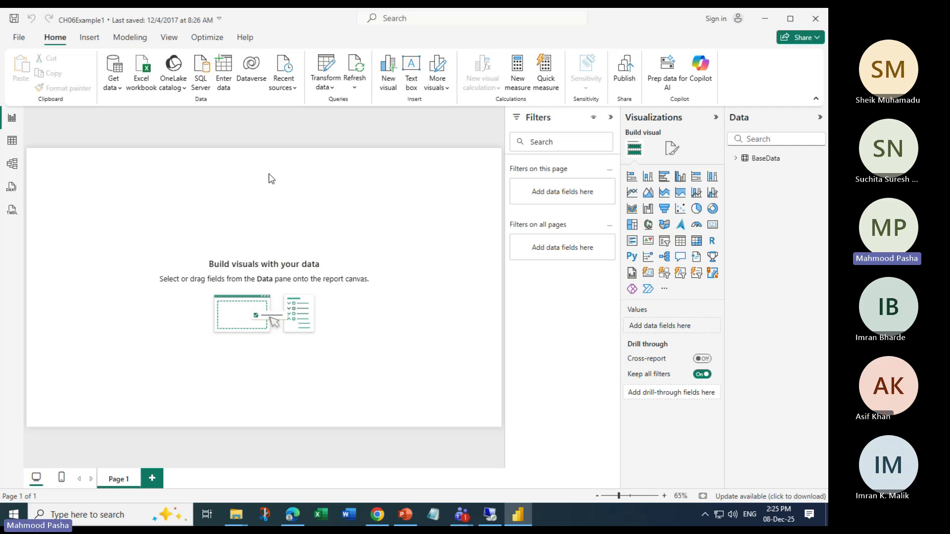
Expand the BaseData field list and look through the table view, File menu and Transform data options
click(736, 159)
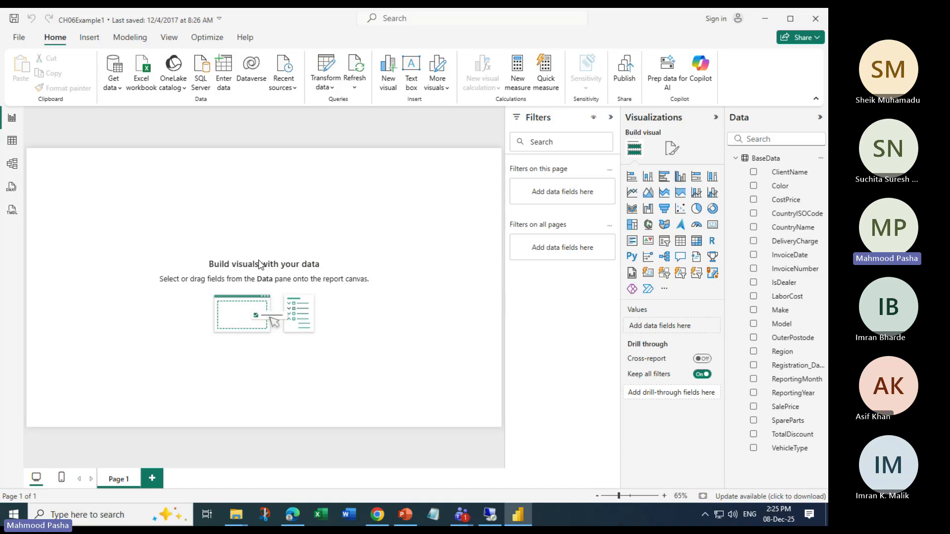
click(12, 140)
click(12, 118)
click(19, 38)
click(19, 42)
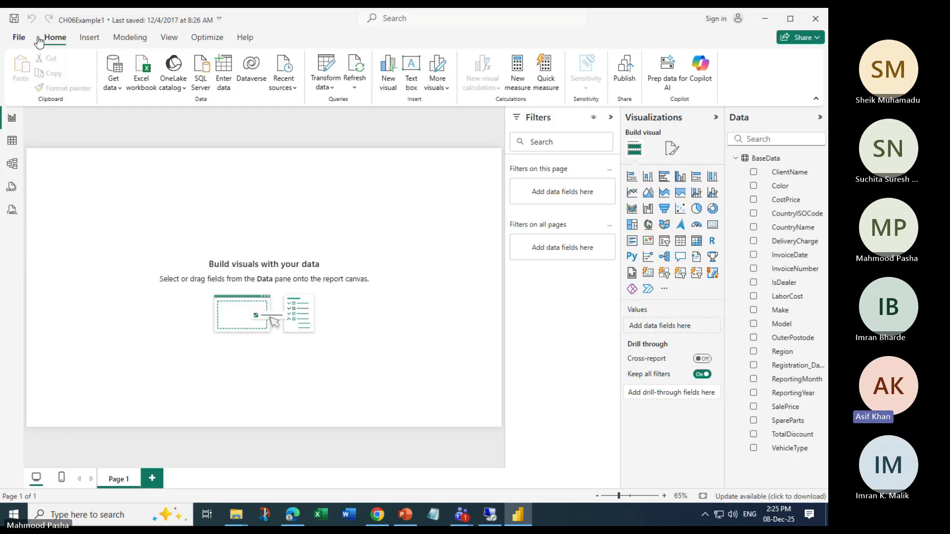
click(333, 89)
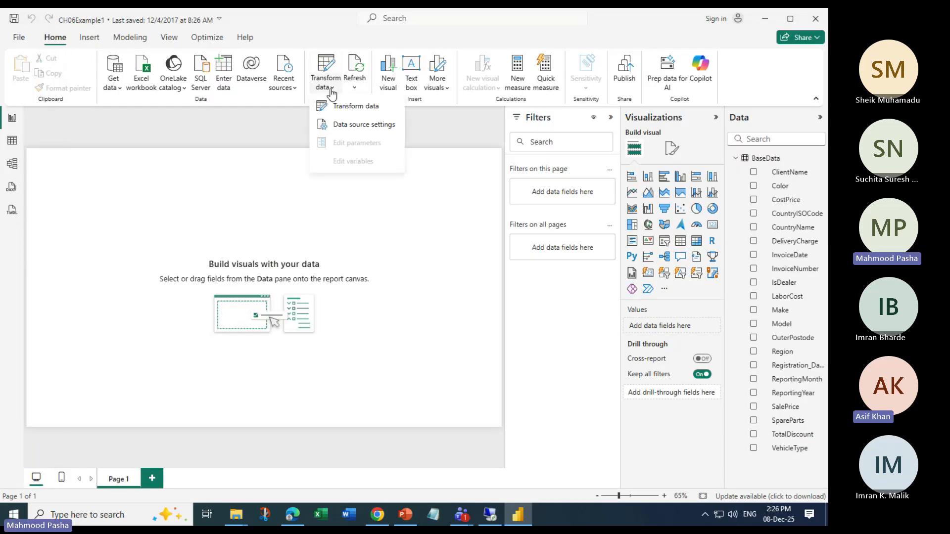
click(334, 91)
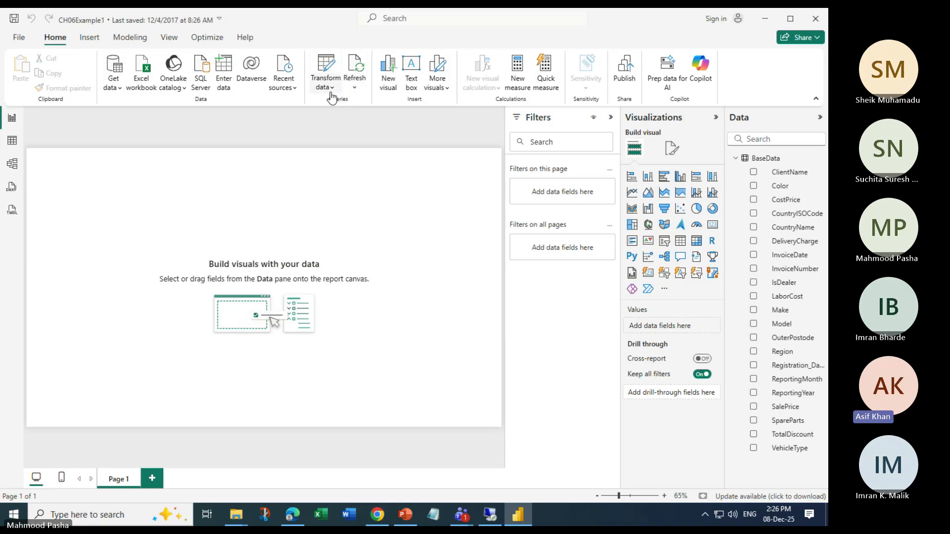
click(19, 37)
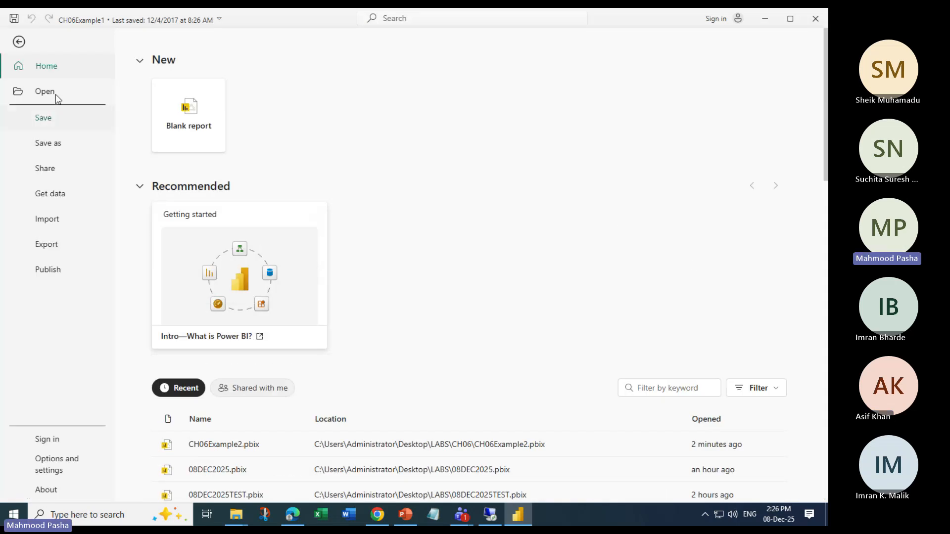
click(19, 42)
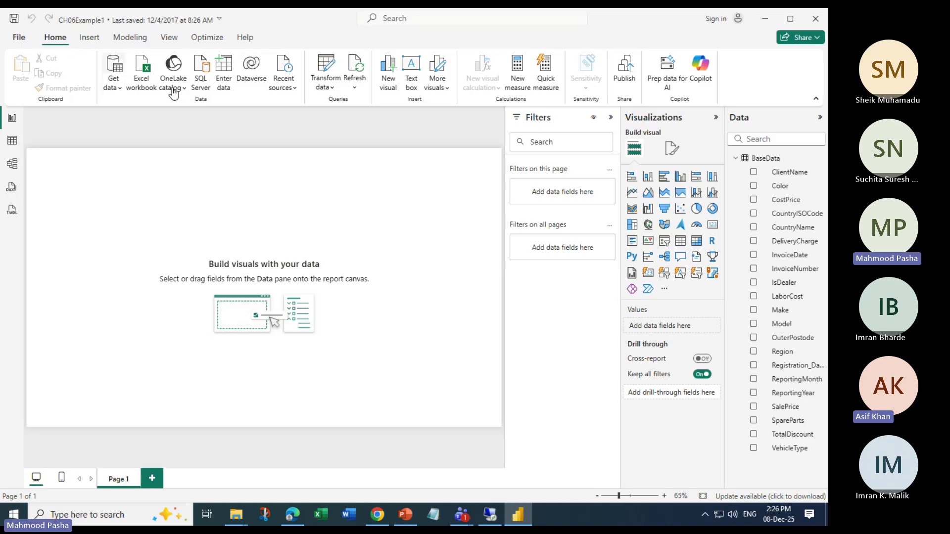
Open the BaseData query in Power Query Editor, maximize the editor and refresh the preview
click(330, 67)
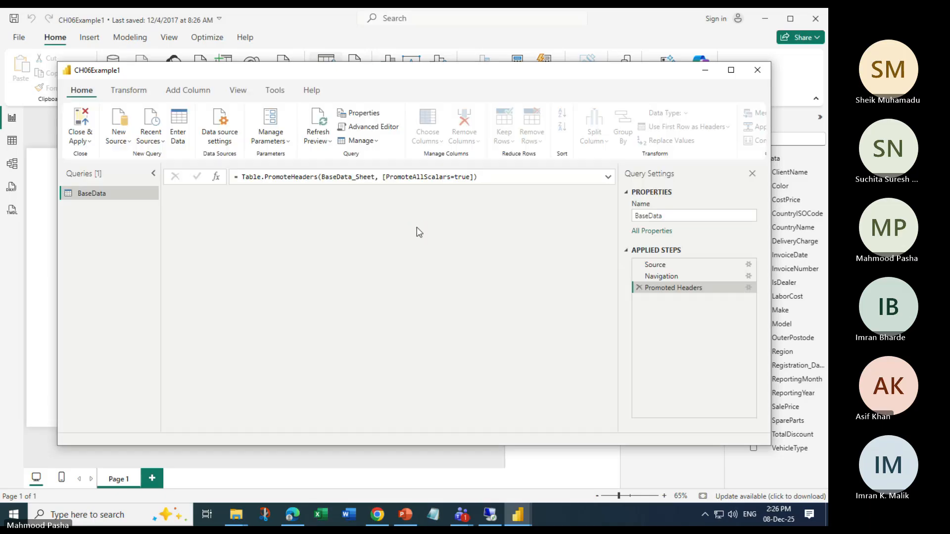
click(731, 70)
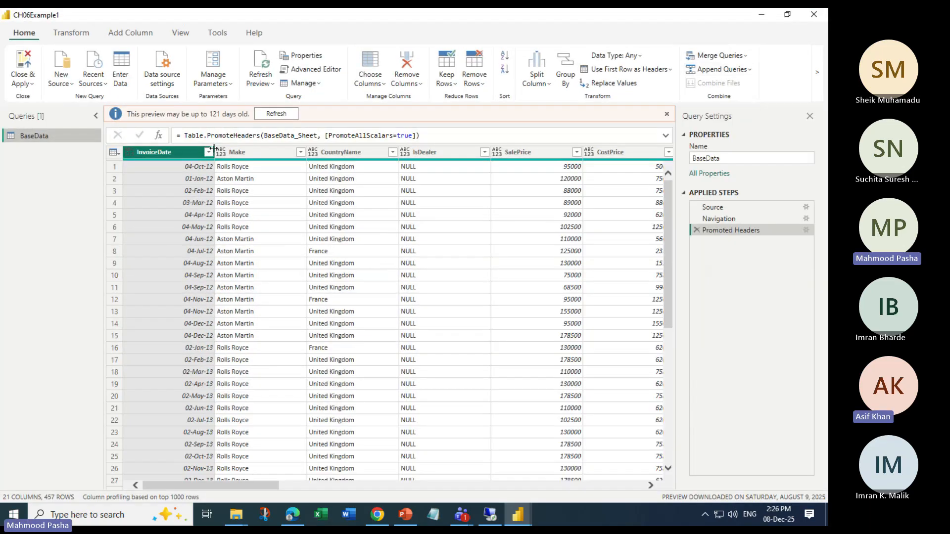
click(296, 115)
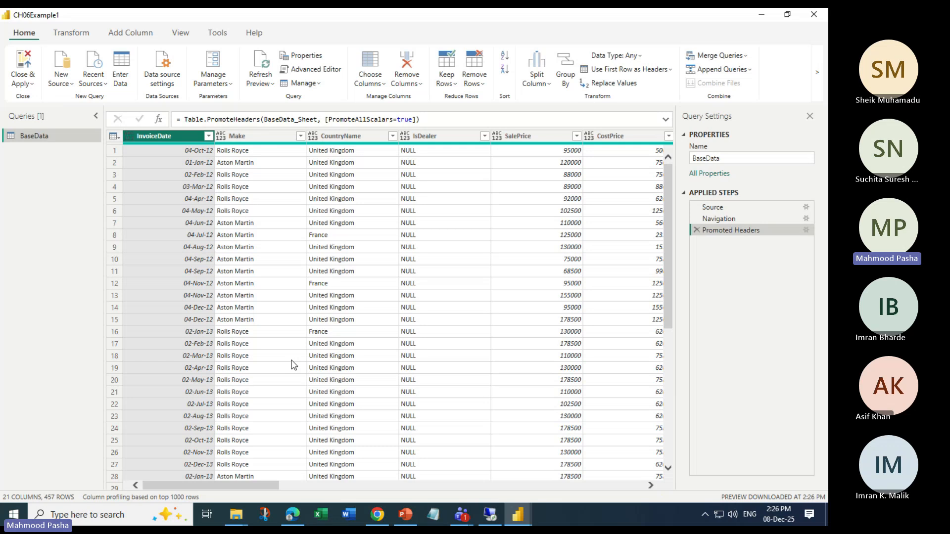
Scroll across the BaseData columns and select several column headers to inspect them
drag(244, 490, 212, 471)
click(616, 138)
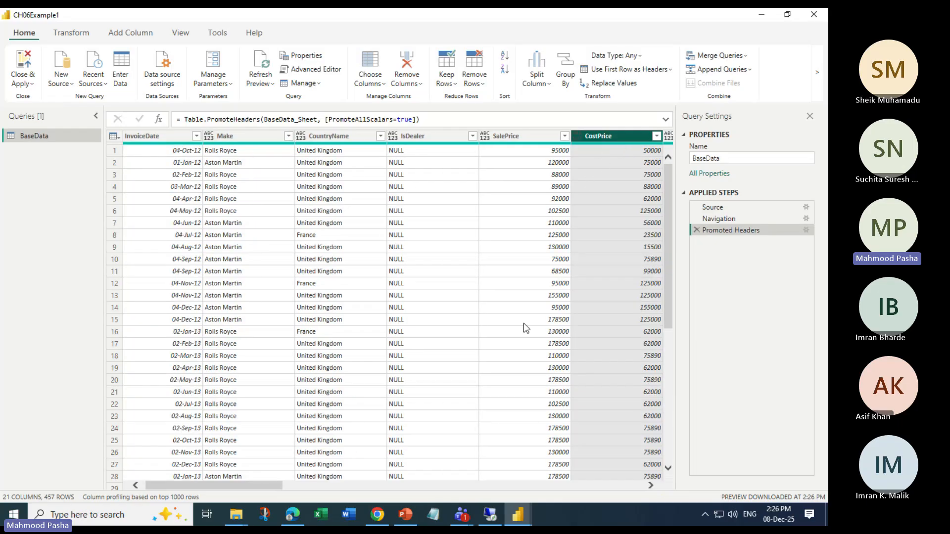
drag(251, 486, 198, 494)
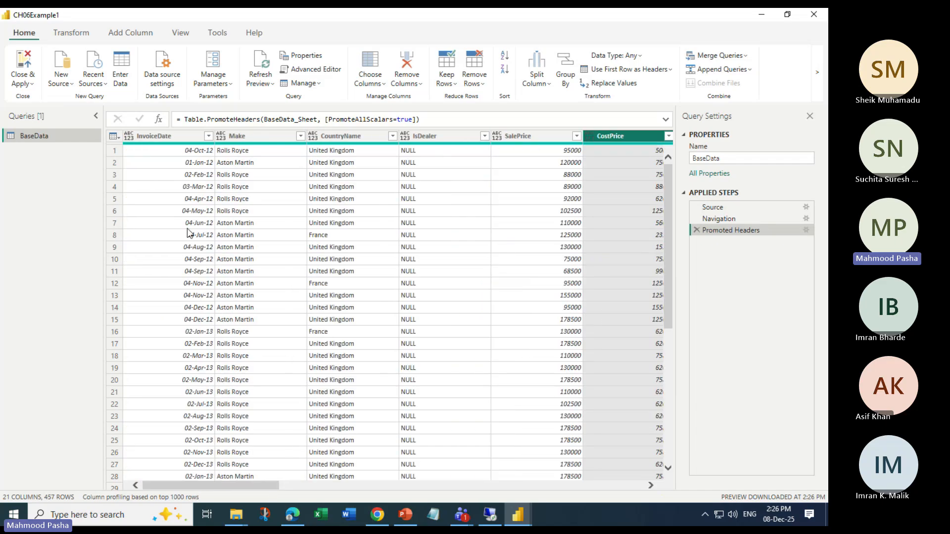
click(169, 136)
click(247, 136)
click(346, 136)
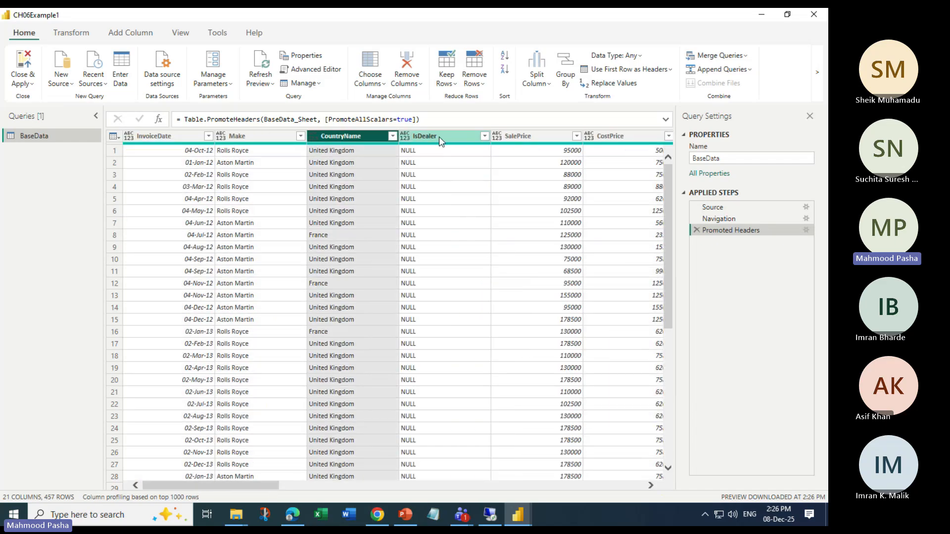
click(618, 132)
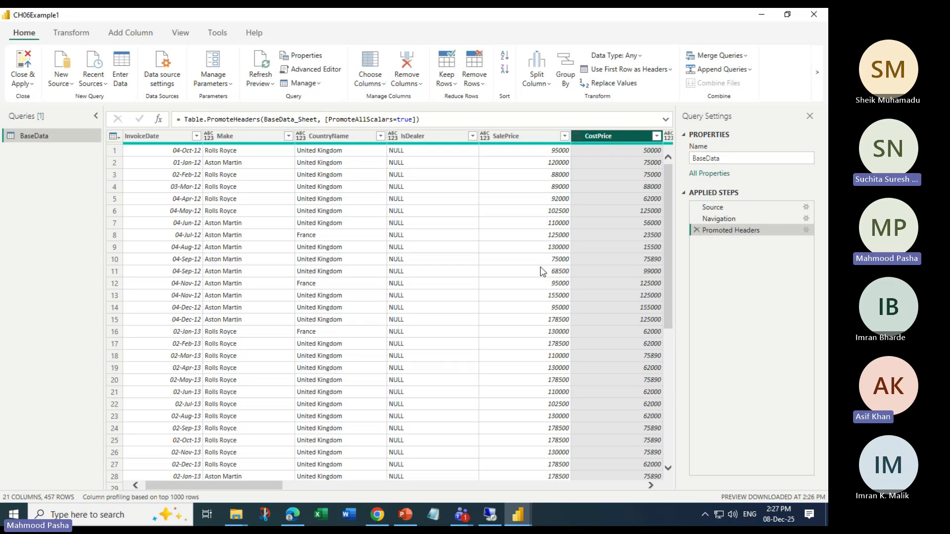
Close Power Query Editor and Power BI Desktop without saving
click(812, 18)
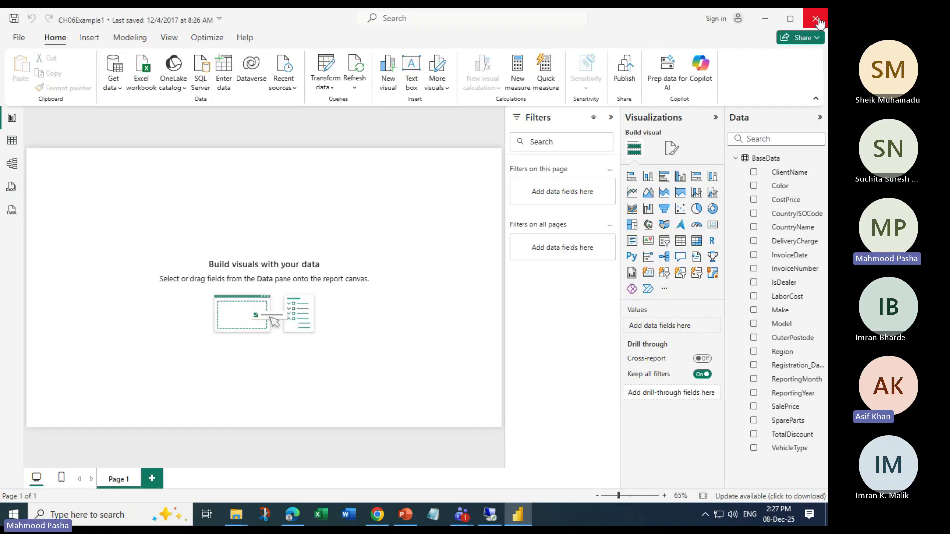
click(819, 22)
click(442, 287)
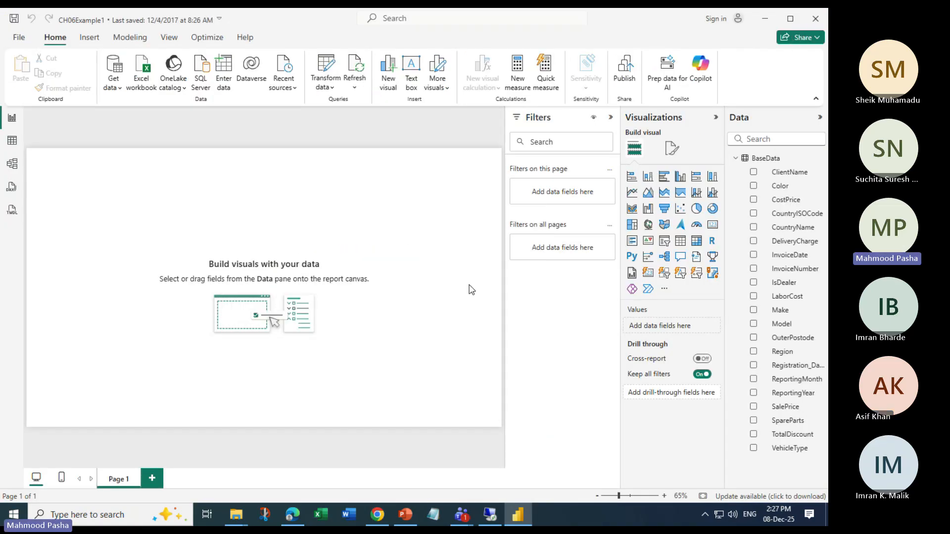
Relaunch Power BI Desktop from the Start menu search
click(13, 514)
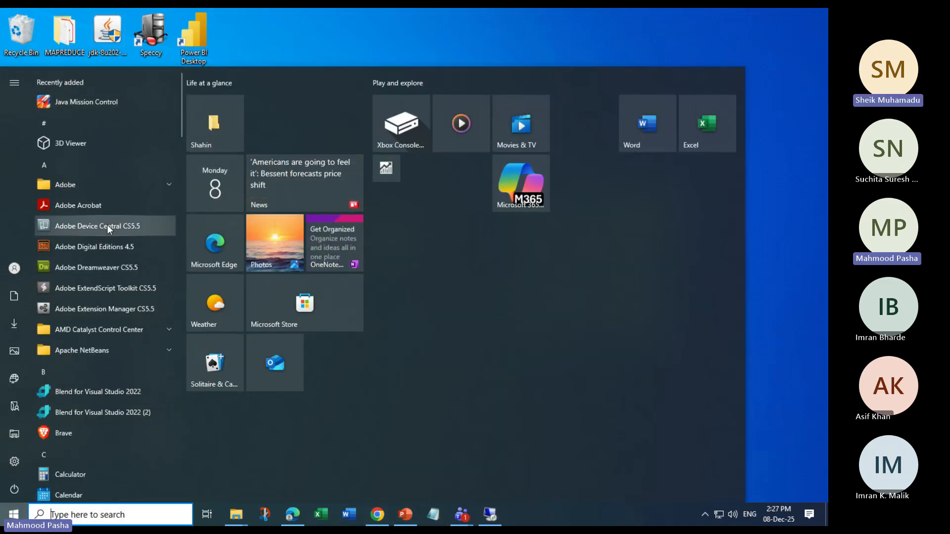
text(poq)
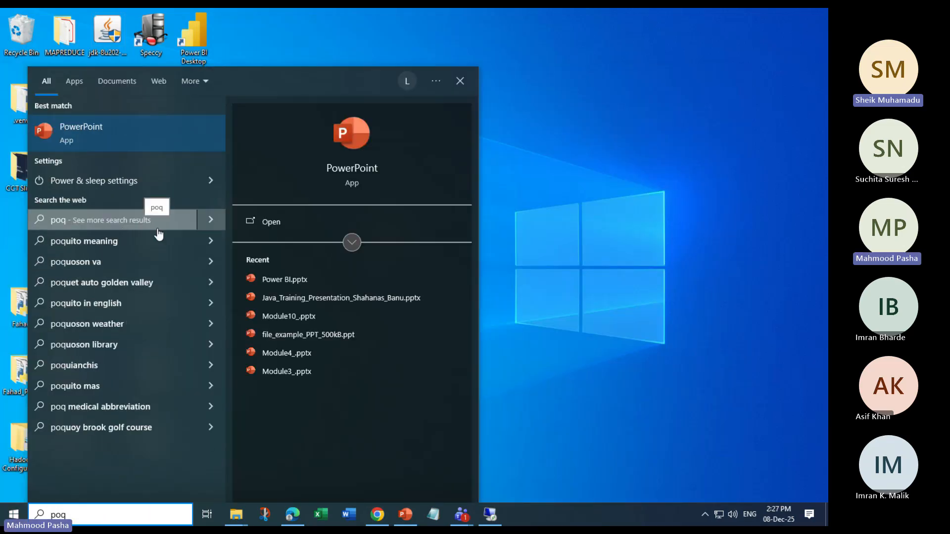
key(BackSpace)
key(BackSpace)
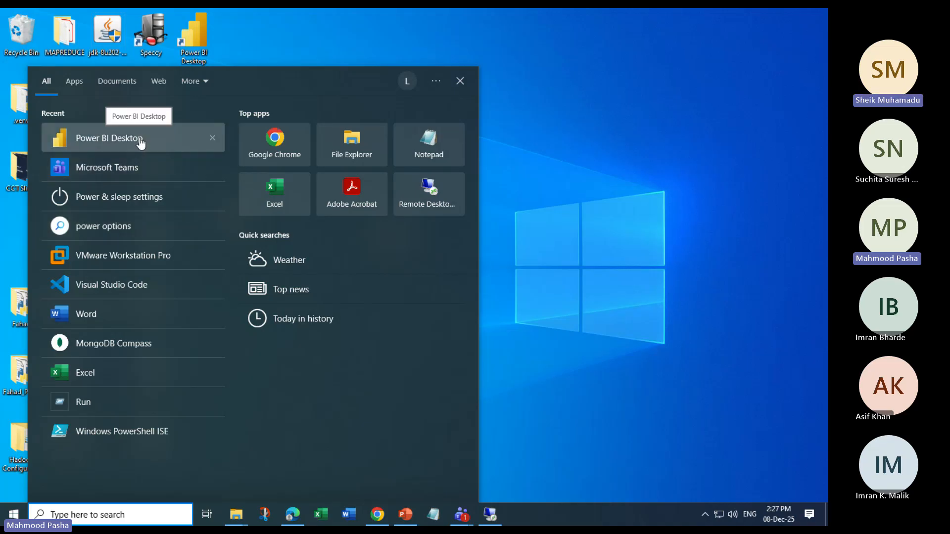
click(140, 141)
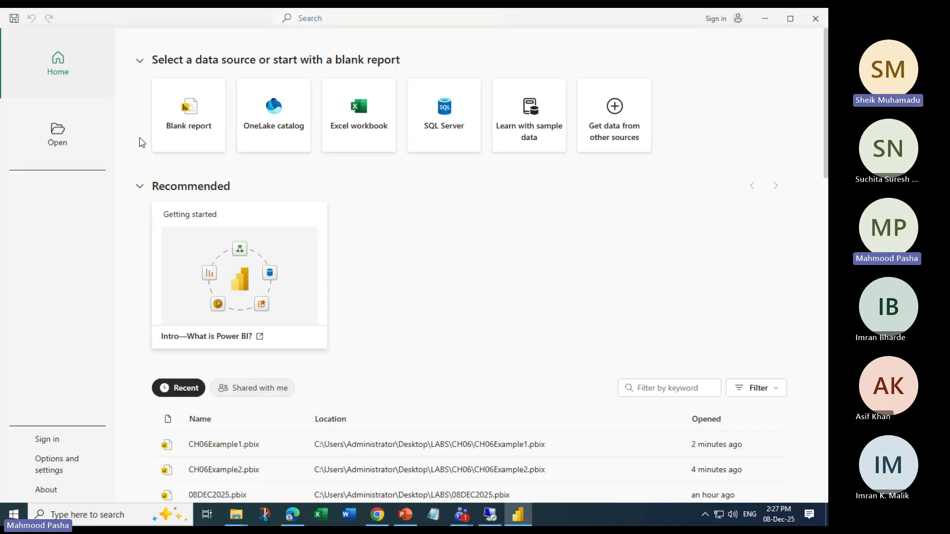
click(58, 136)
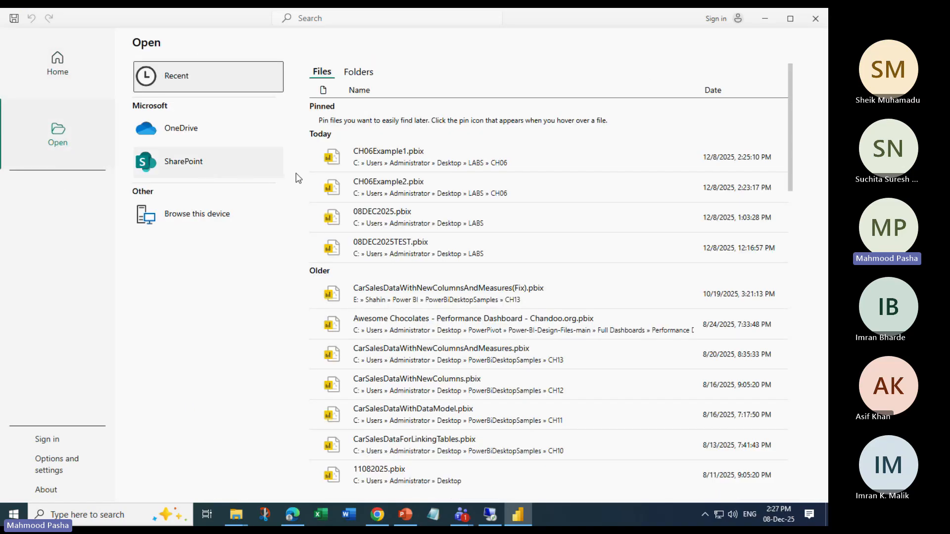
click(179, 216)
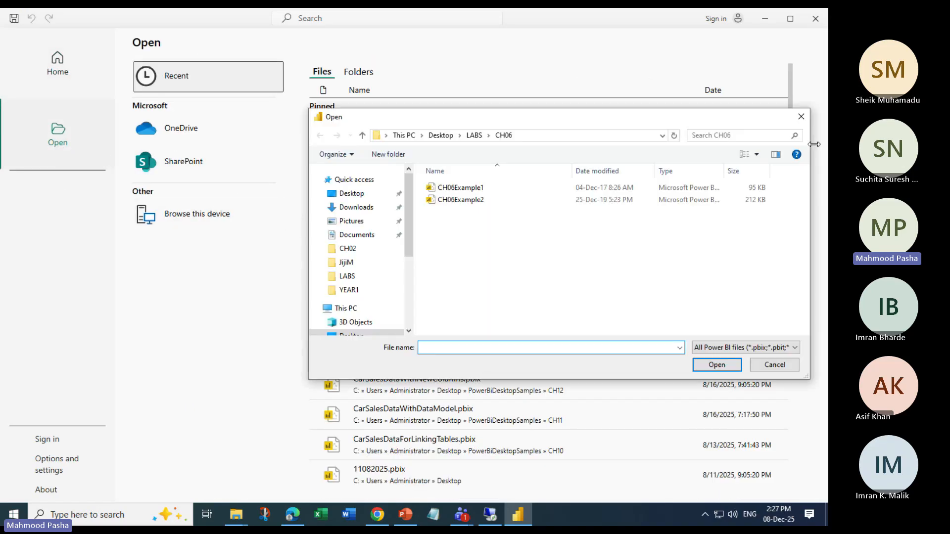
click(801, 117)
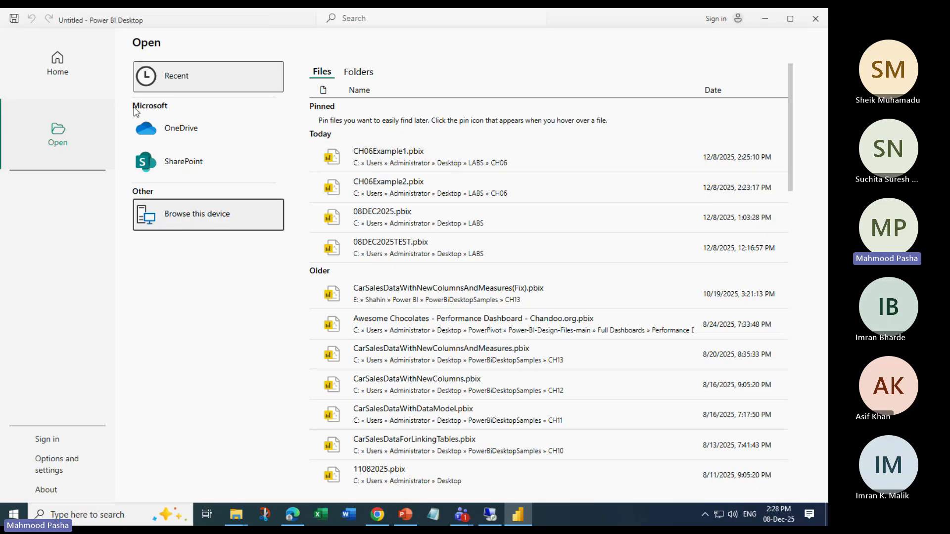
Browse this device to Desktop > LABS > CH06 and open the CH06Example2 report
click(200, 217)
click(474, 136)
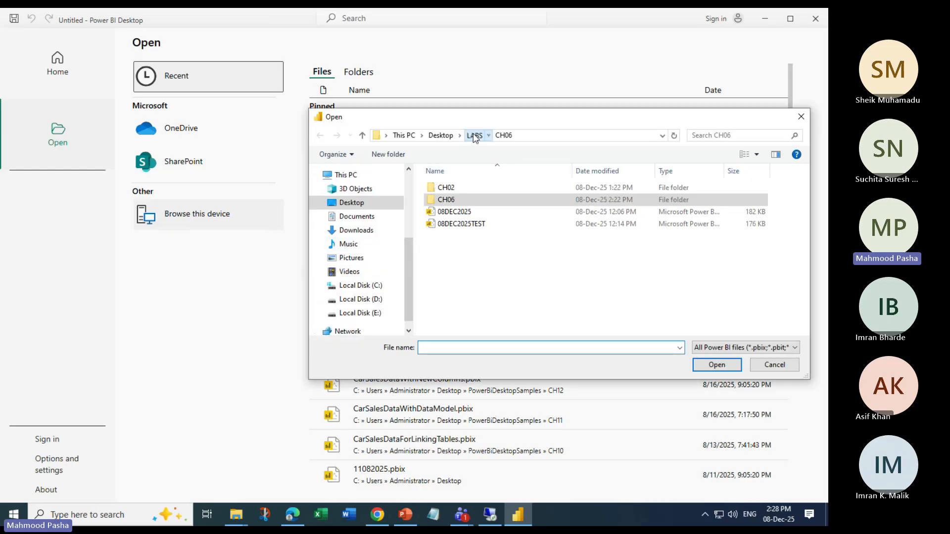
double_click(450, 200)
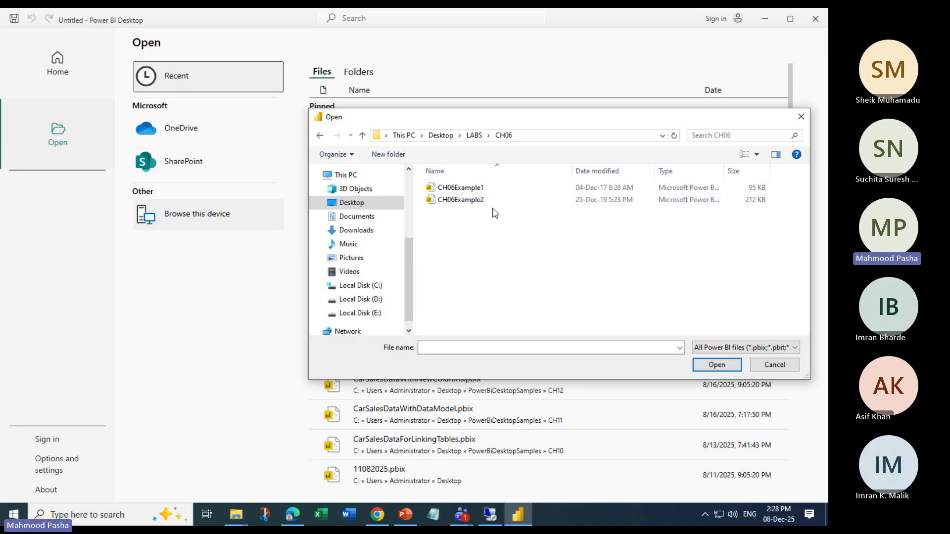
click(483, 188)
click(477, 201)
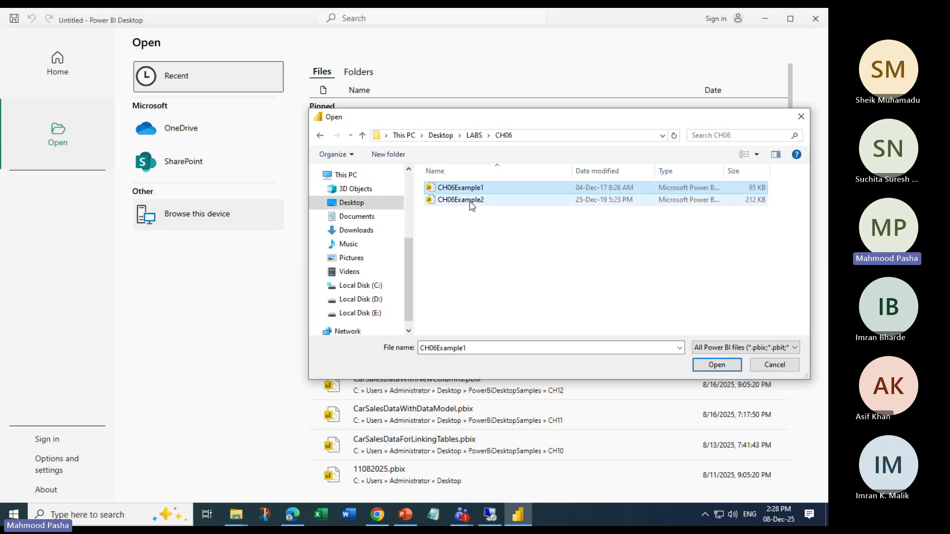
click(714, 367)
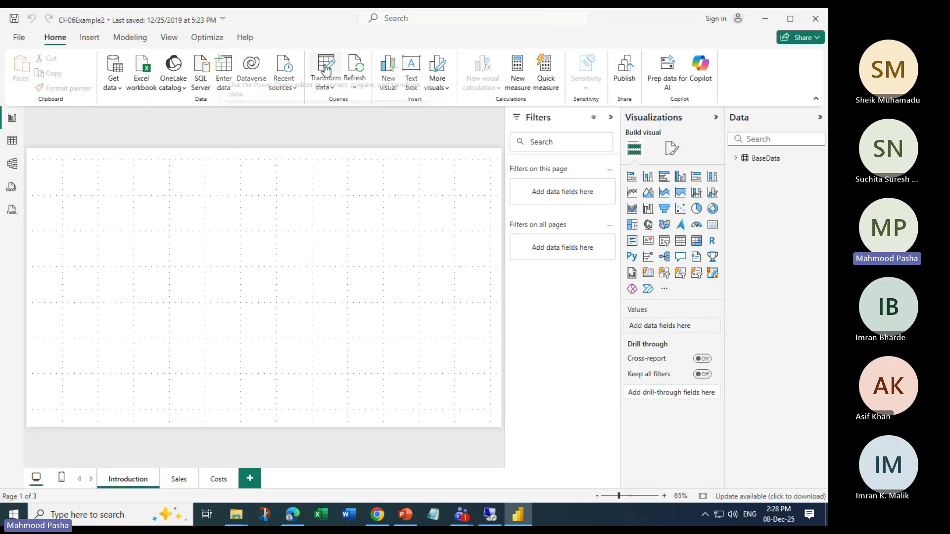
Open Power Query Editor and delete the Reordered Columns applied step from the BaseData query
click(326, 69)
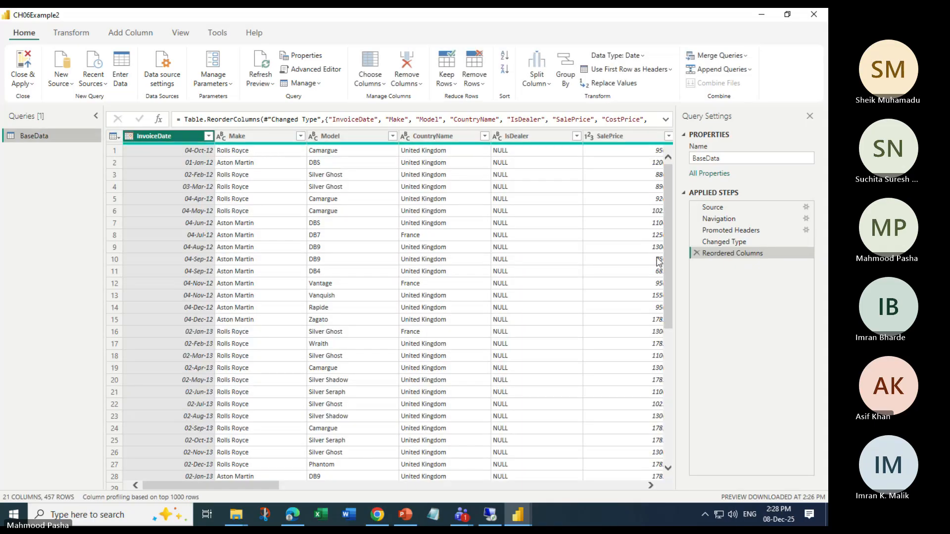
click(697, 253)
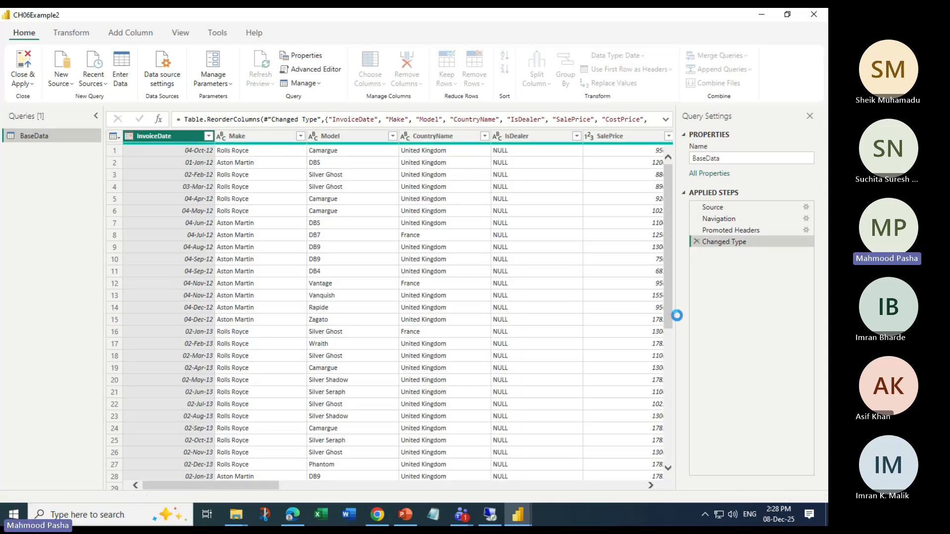
Close Power Query Editor without applying changes and close Power BI Desktop without saving
click(814, 14)
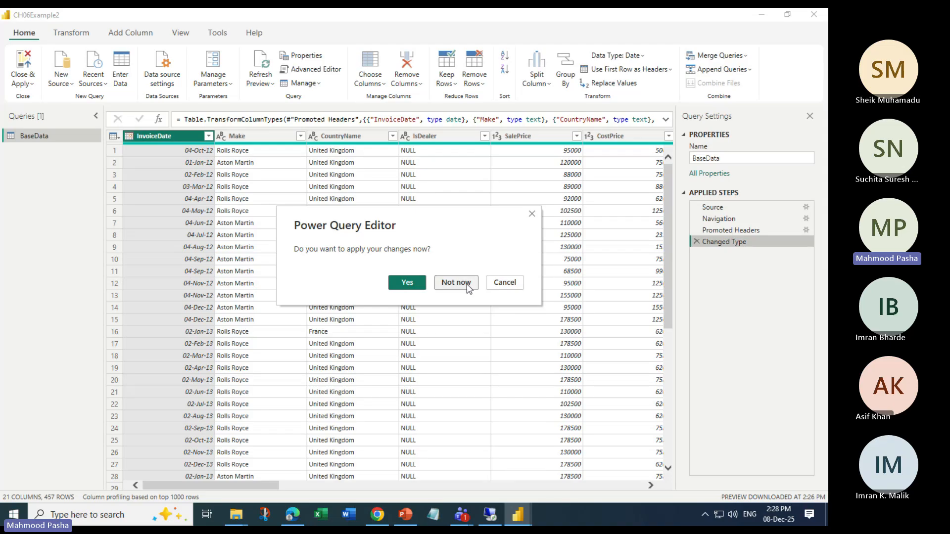
click(447, 286)
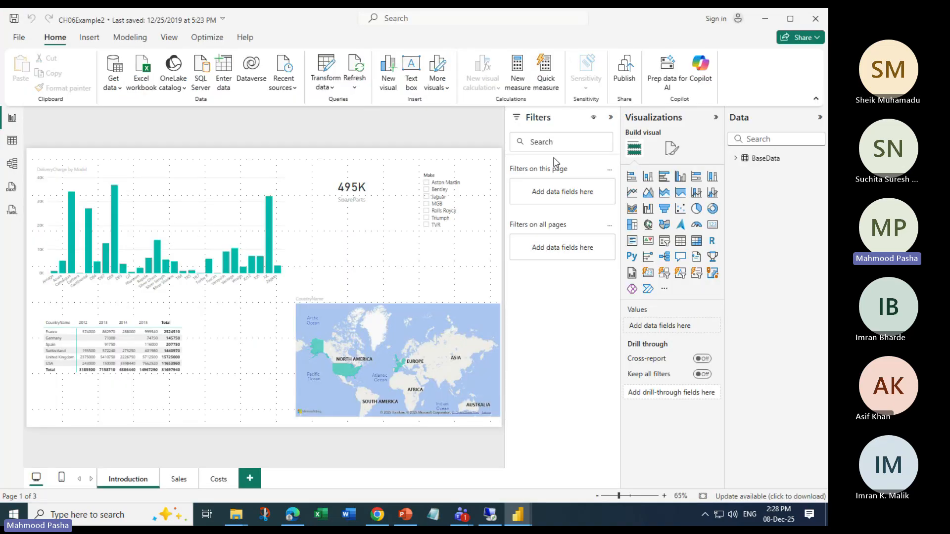
click(816, 18)
click(458, 282)
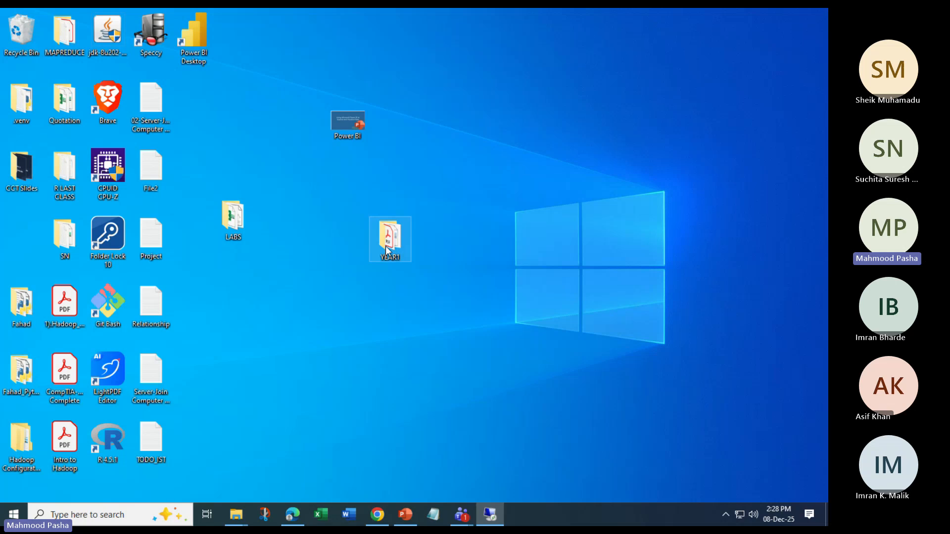
Open the Desktop LABS > CH06 folder, rename the CarSales workbook to CarSales_s, and close the folder window
double_click(238, 217)
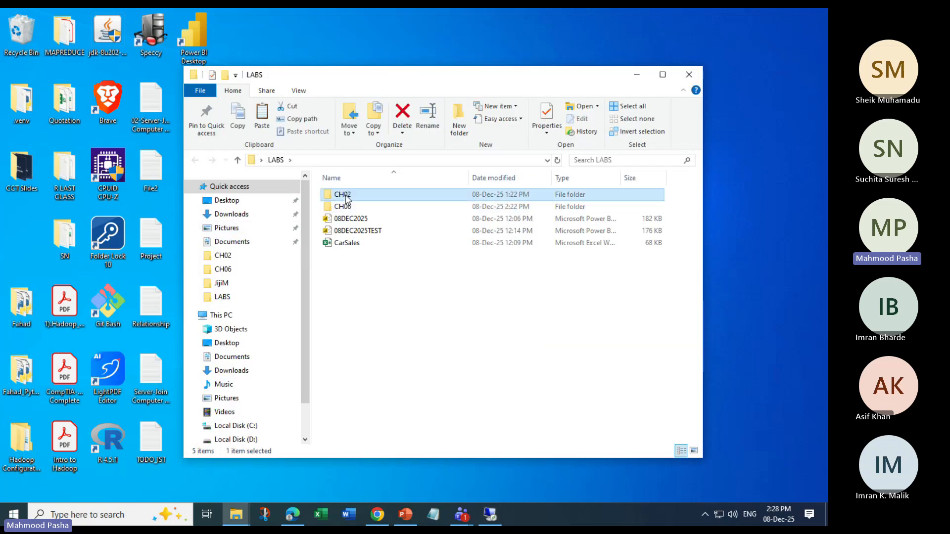
double_click(342, 198)
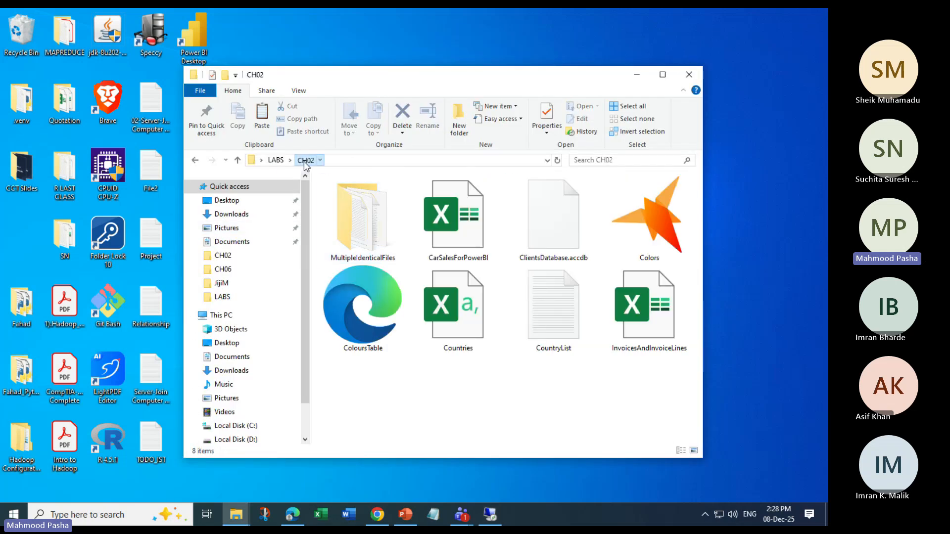
key(alt+Left)
click(341, 207)
double_click(342, 207)
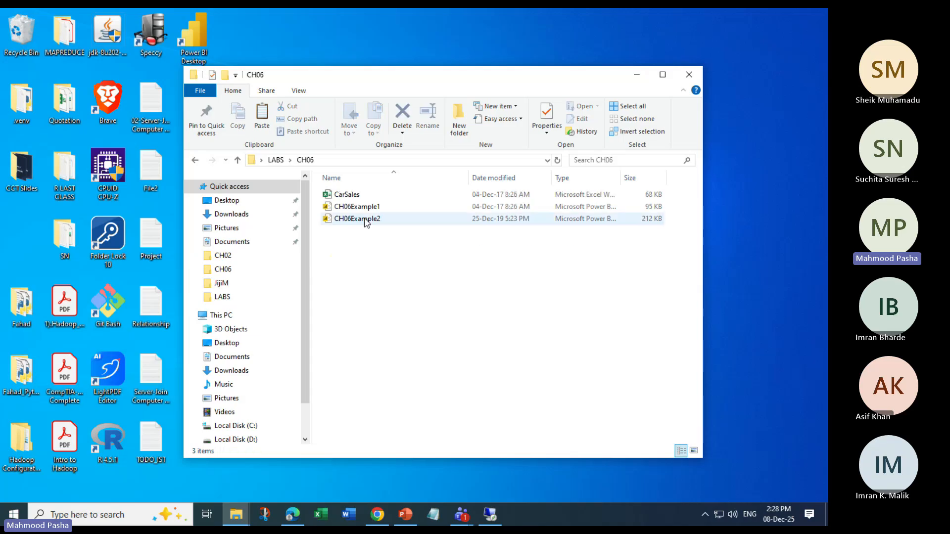
click(348, 196)
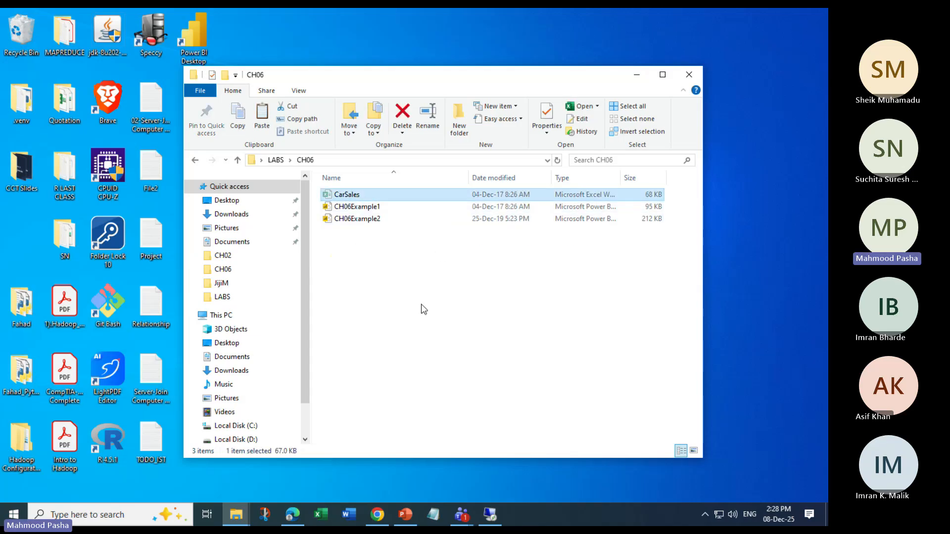
right_click(353, 194)
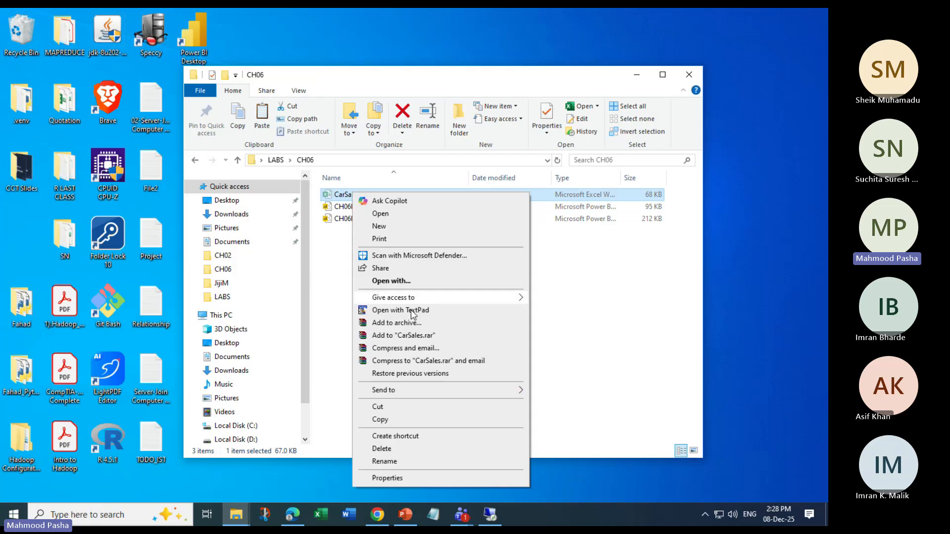
key(m)
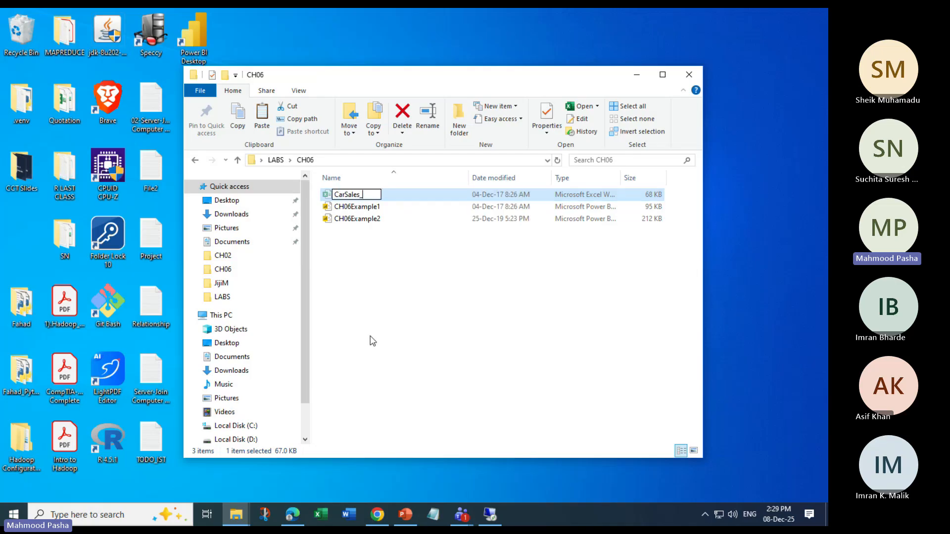
text(_s)
key(Return)
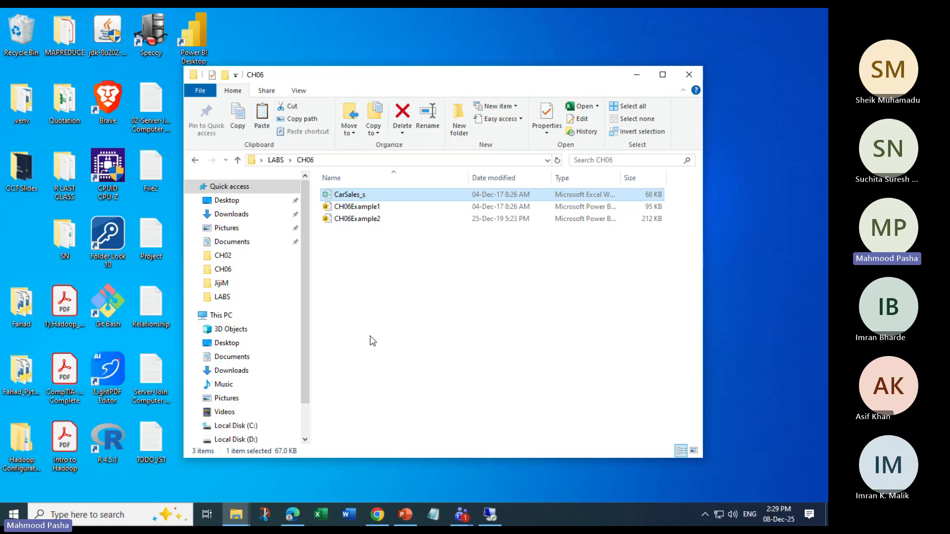
click(372, 341)
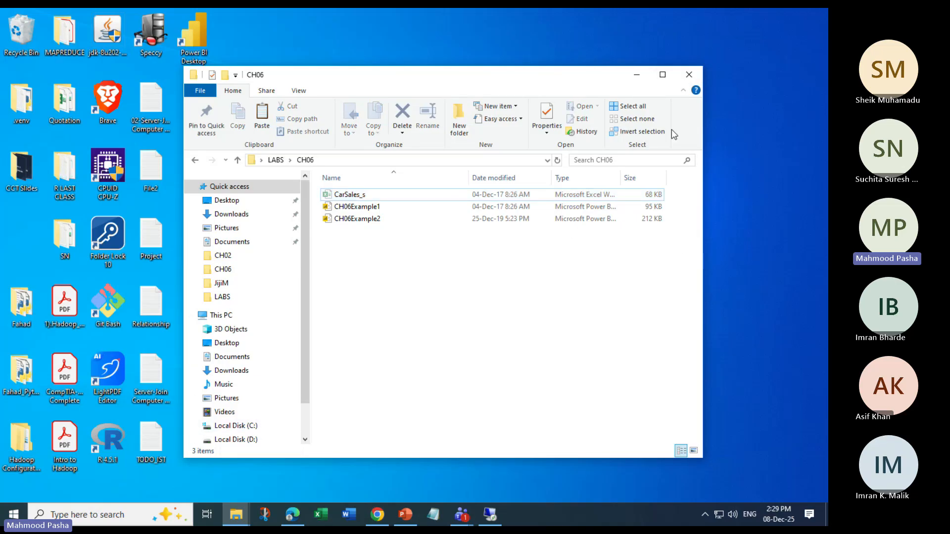
click(688, 74)
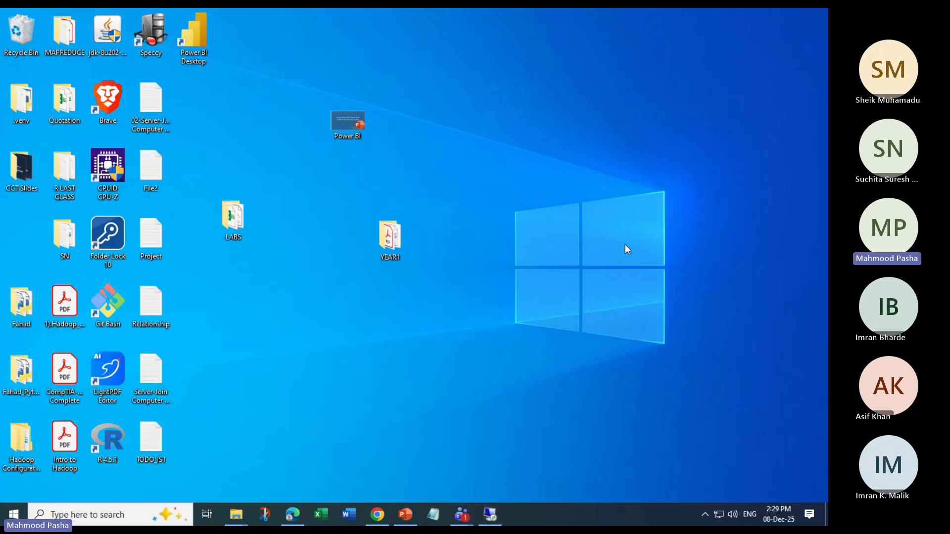
Relaunch Power BI Desktop from the Start menu search
key(super)
text(pow)
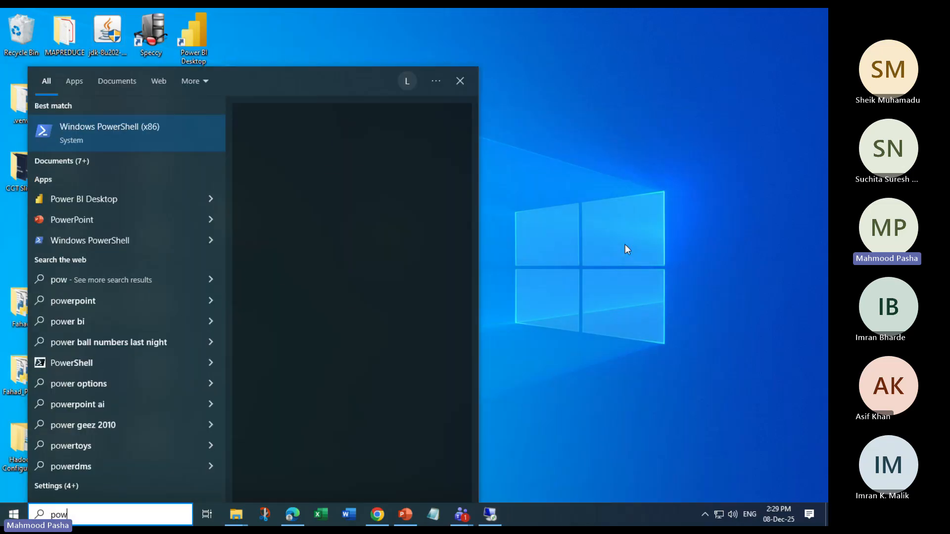
click(211, 199)
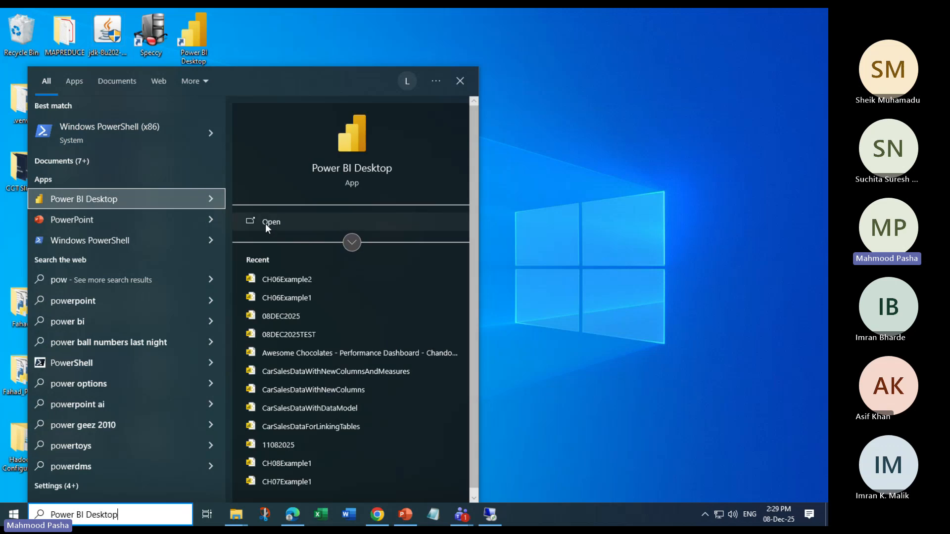
click(265, 224)
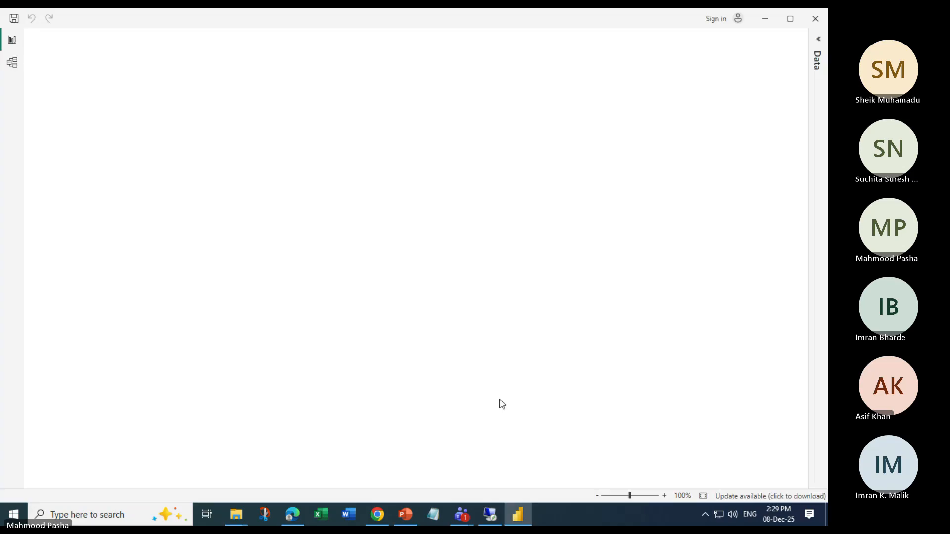
Browse this device to the LABS > CH06 folder and open the CH06Example1 report
click(60, 131)
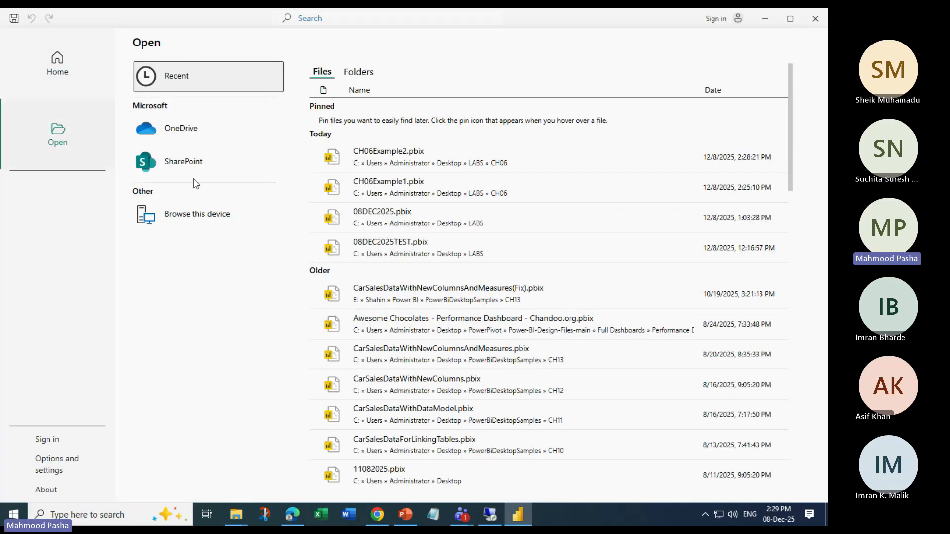
click(213, 215)
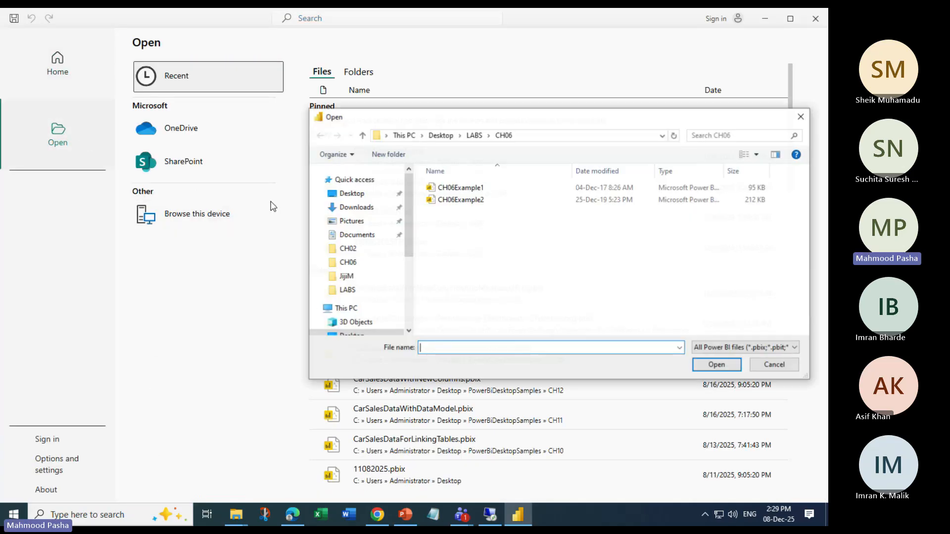
click(460, 203)
key(Up)
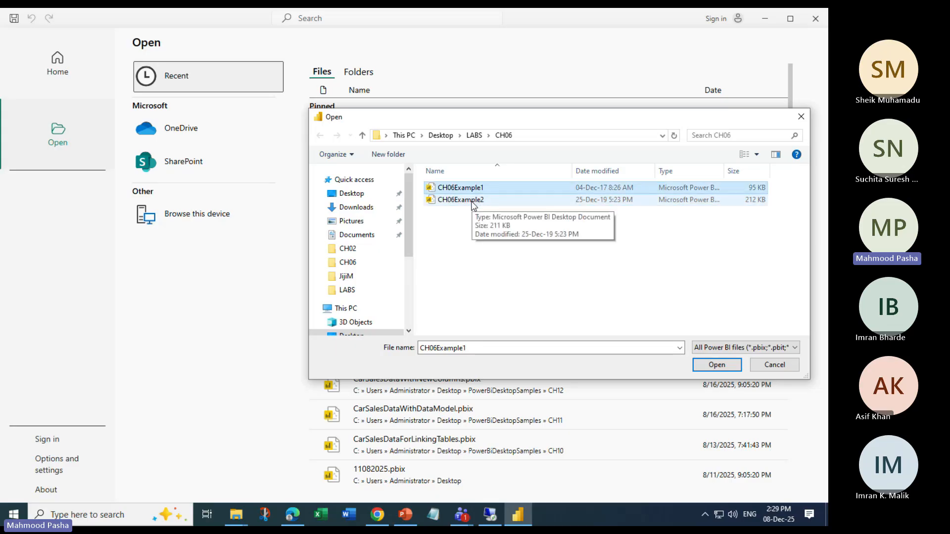
click(471, 201)
click(466, 190)
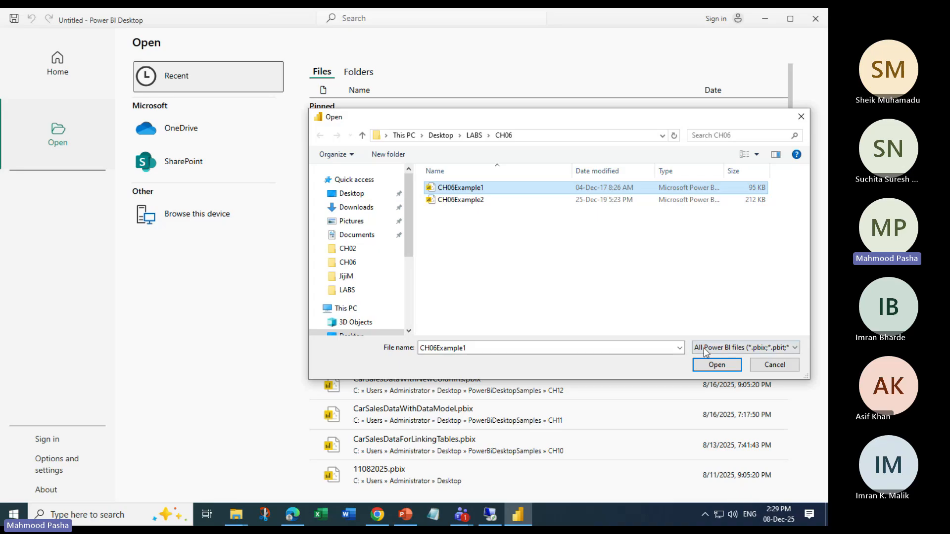
click(715, 365)
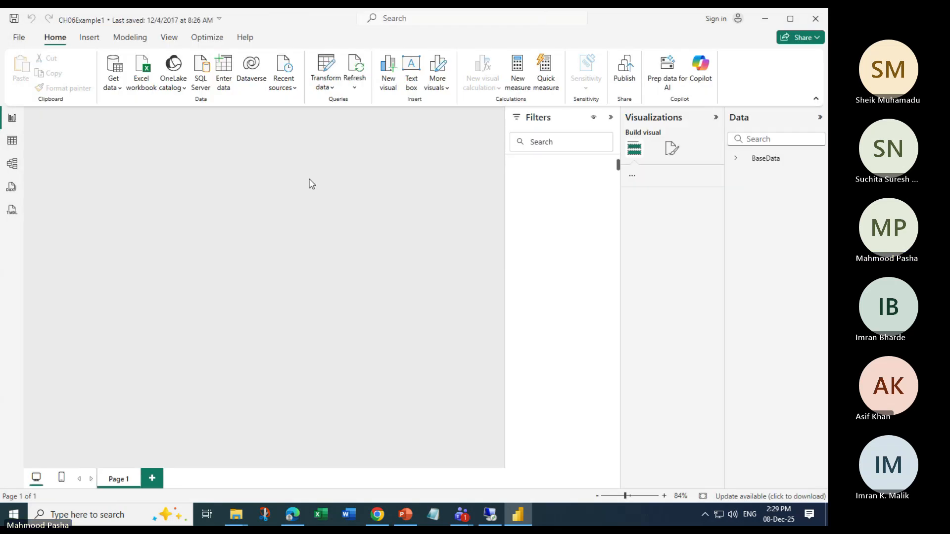
Collapse the Filters and Visualizations panes and view the BaseData table in Table view
click(611, 117)
click(717, 118)
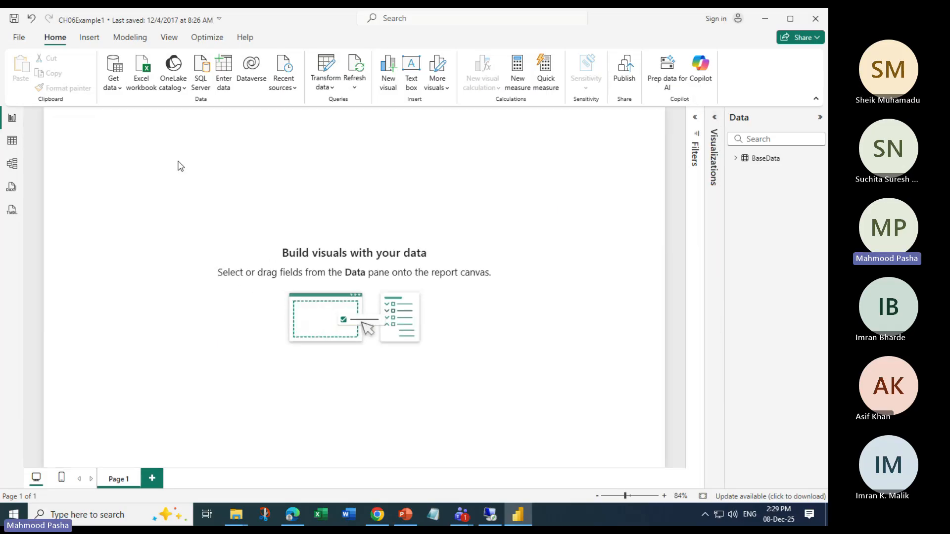
click(753, 158)
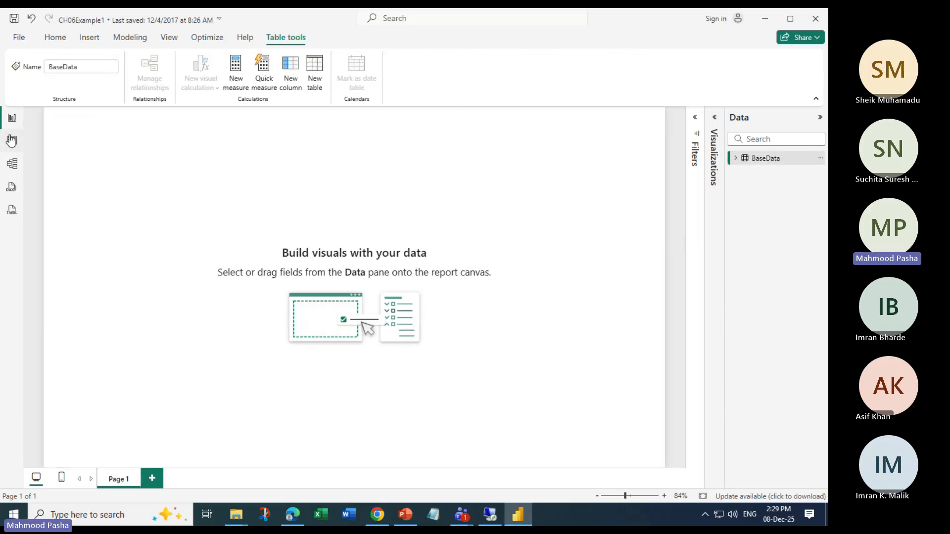
click(12, 140)
click(55, 37)
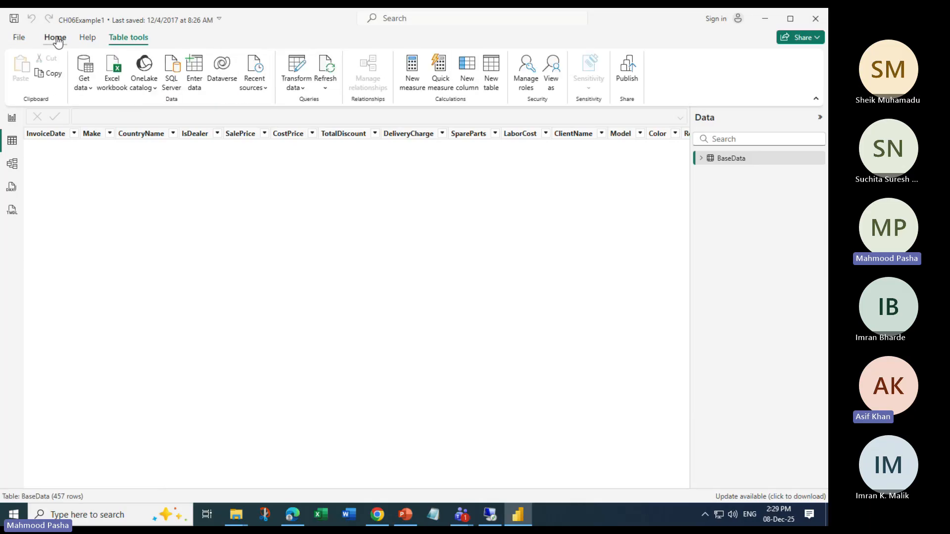
Open Power Query Editor and inspect the BaseData data source's Change Source settings without changing them
click(297, 69)
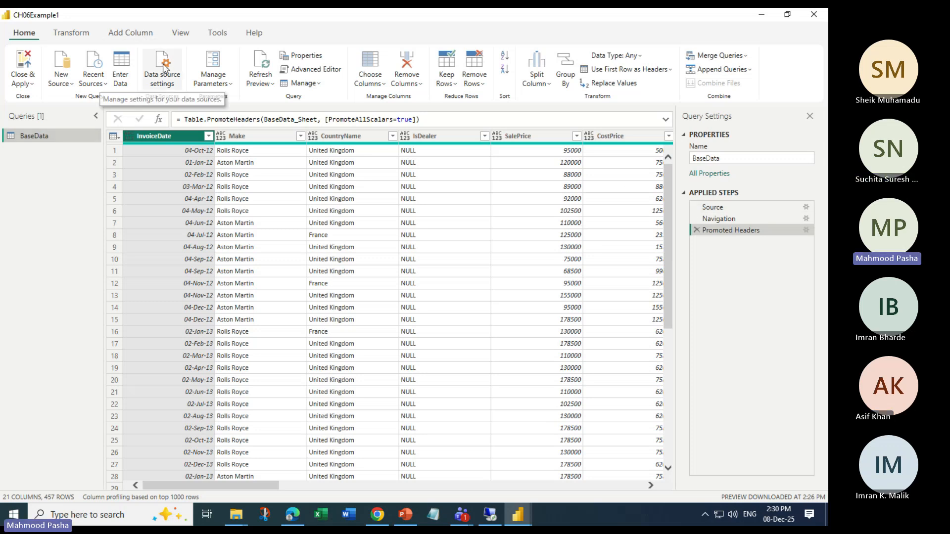
click(160, 75)
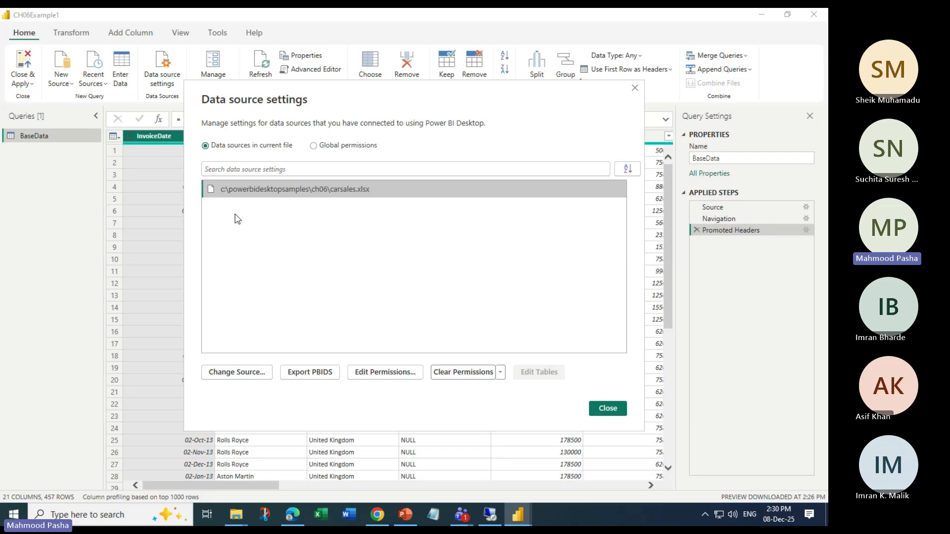
click(237, 376)
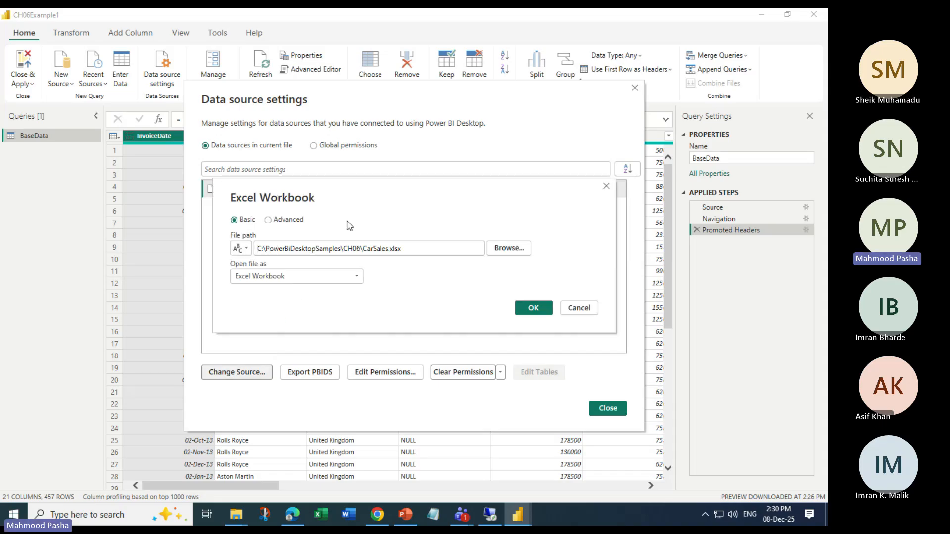
drag(515, 196, 429, 199)
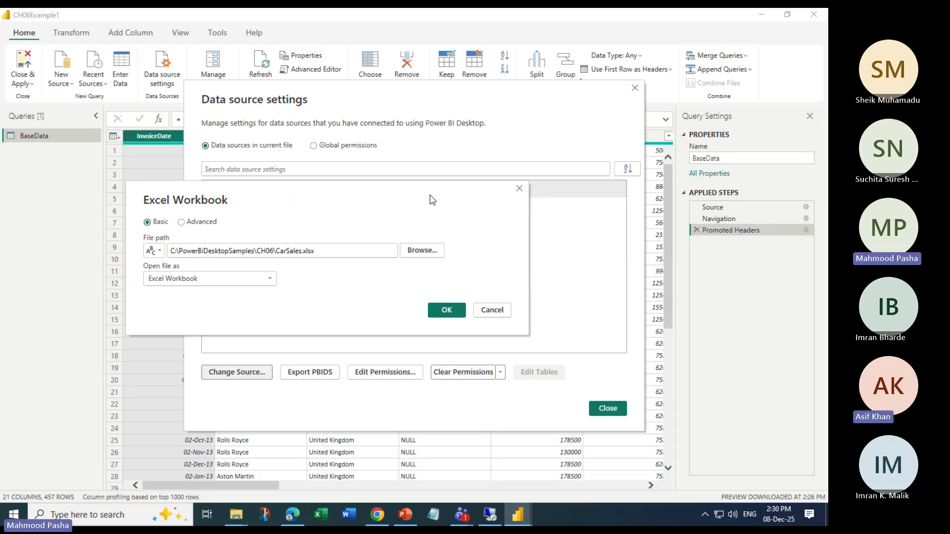
click(518, 189)
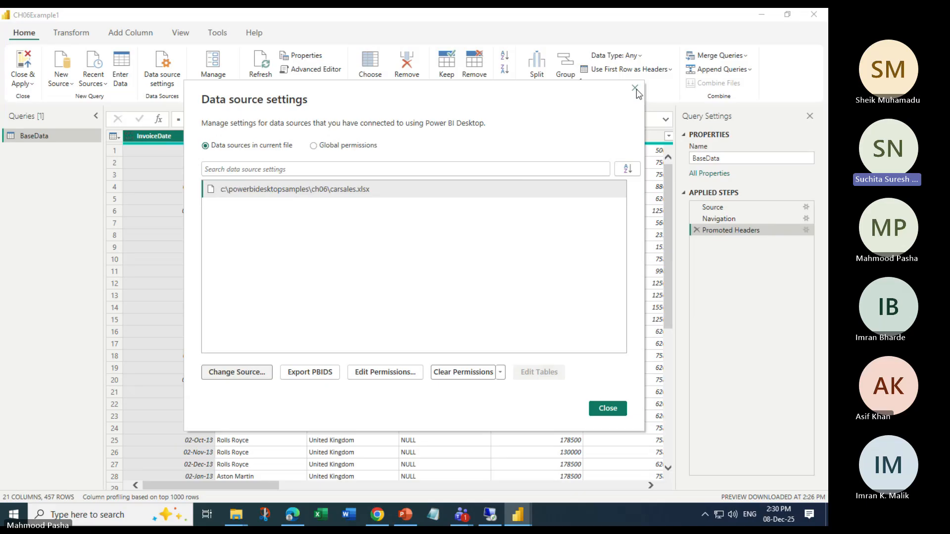
click(636, 89)
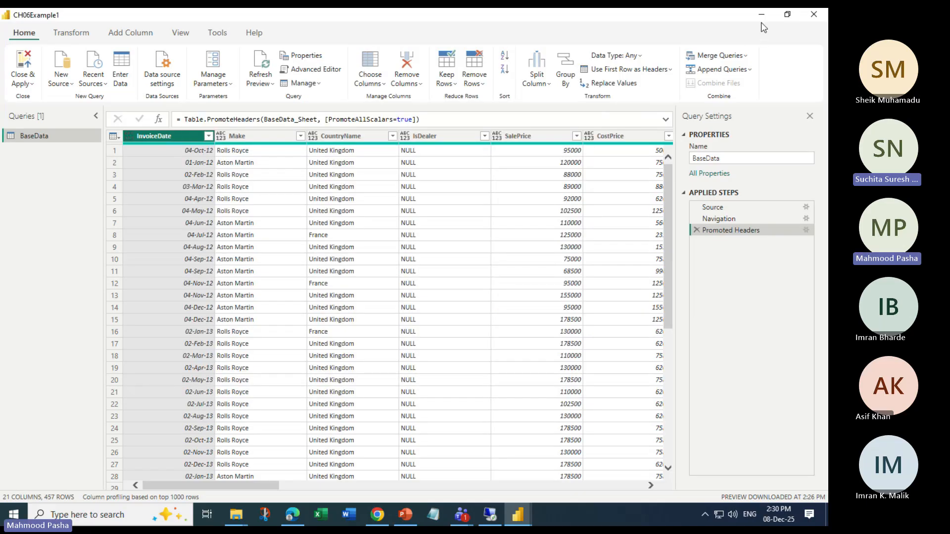
Close Power Query Editor and minimize Power BI Desktop
click(814, 14)
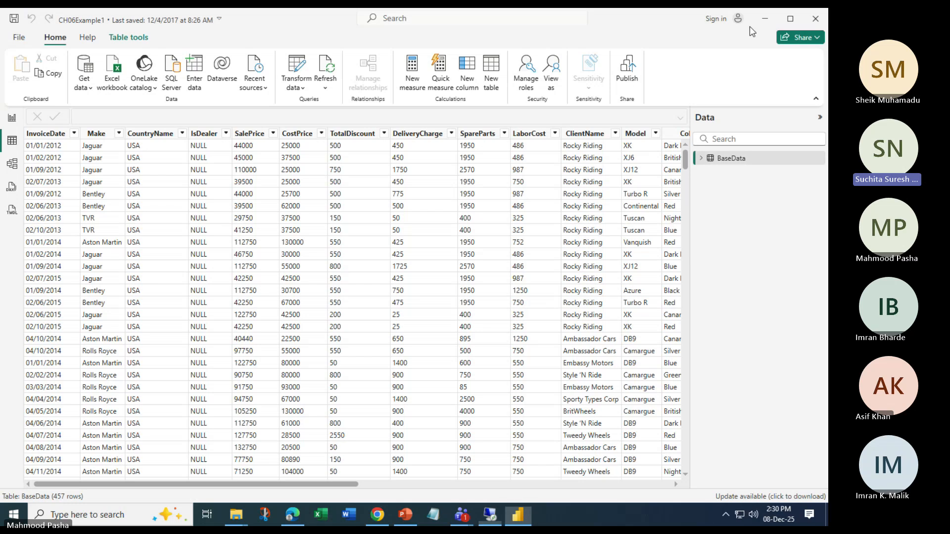
click(765, 18)
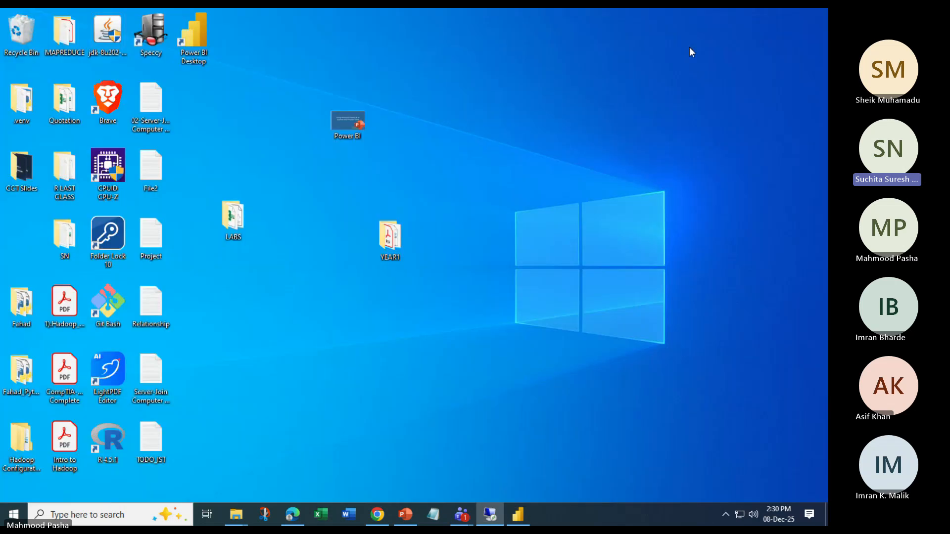
click(523, 519)
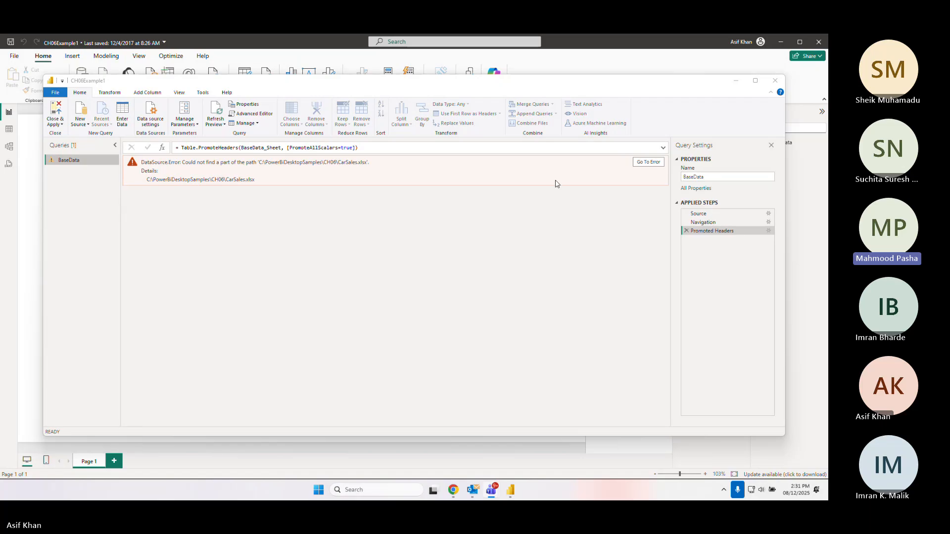
Go to the error in the BaseData query's Source step
click(648, 161)
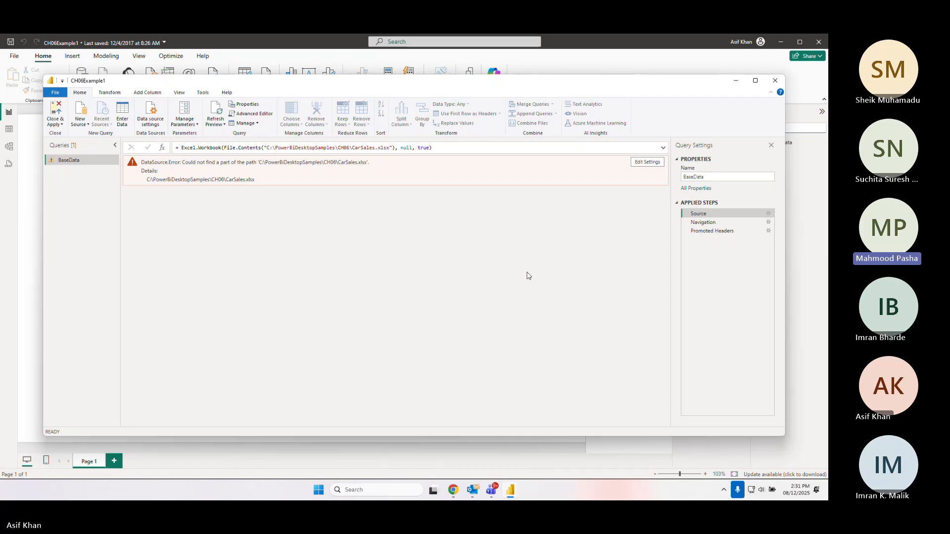
Repoint the BaseData query's Source to the CarSales.xlsx file in the Desktop Labs PowerBiDesktopSamples CH06 folder
click(648, 162)
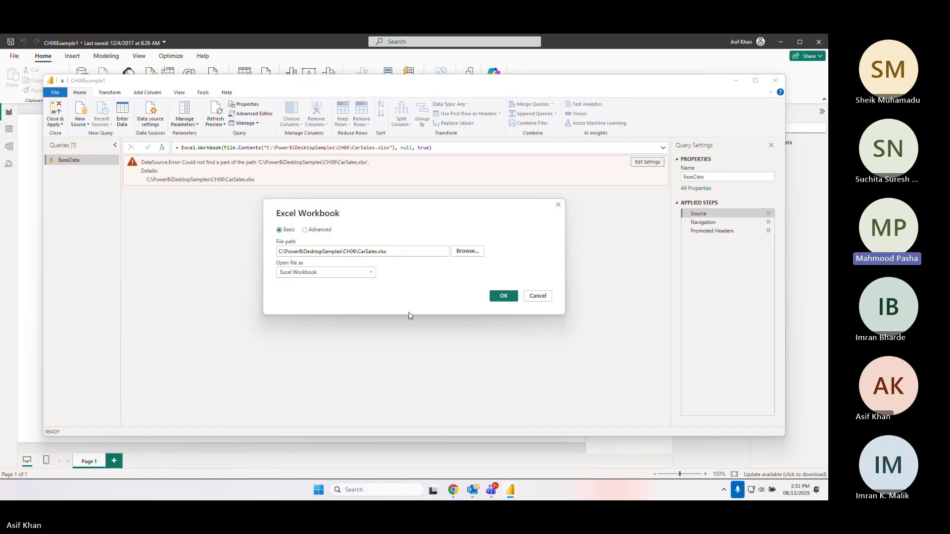
click(466, 252)
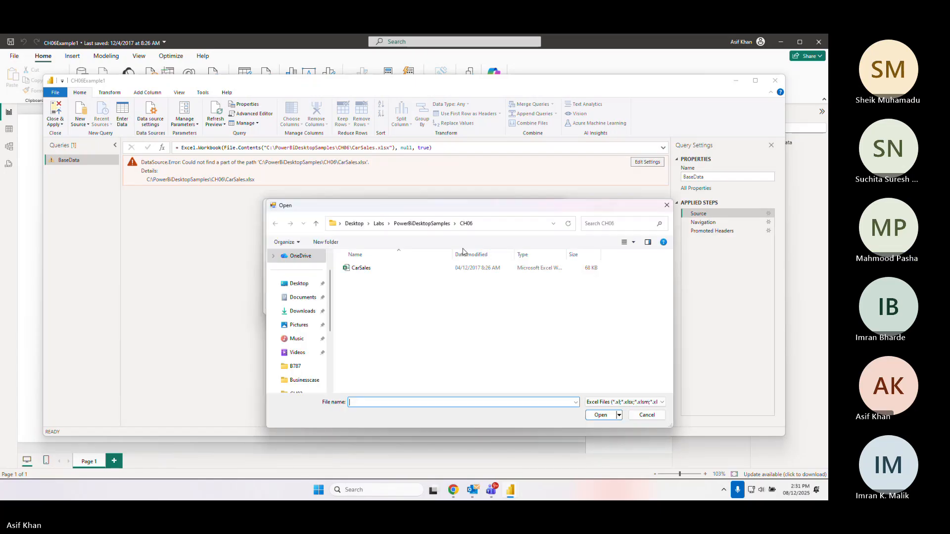
click(365, 269)
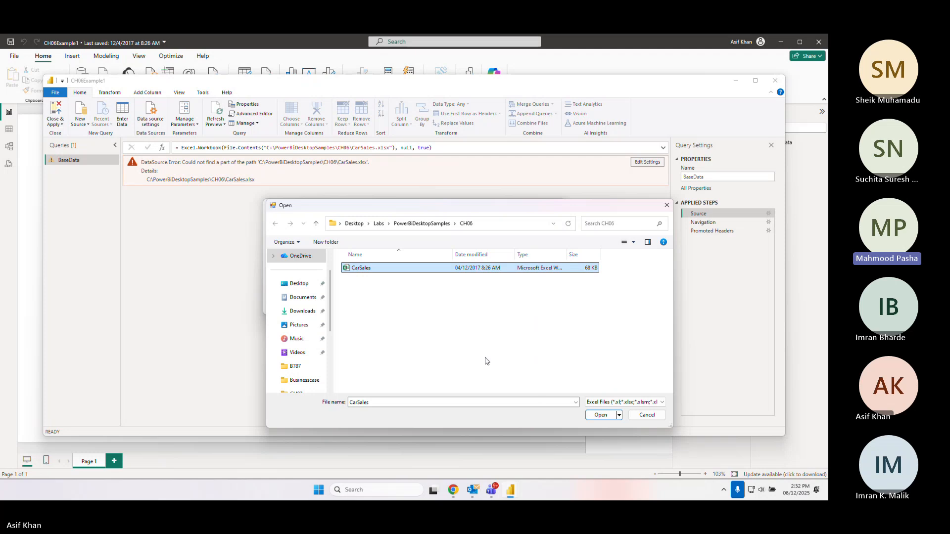
click(600, 416)
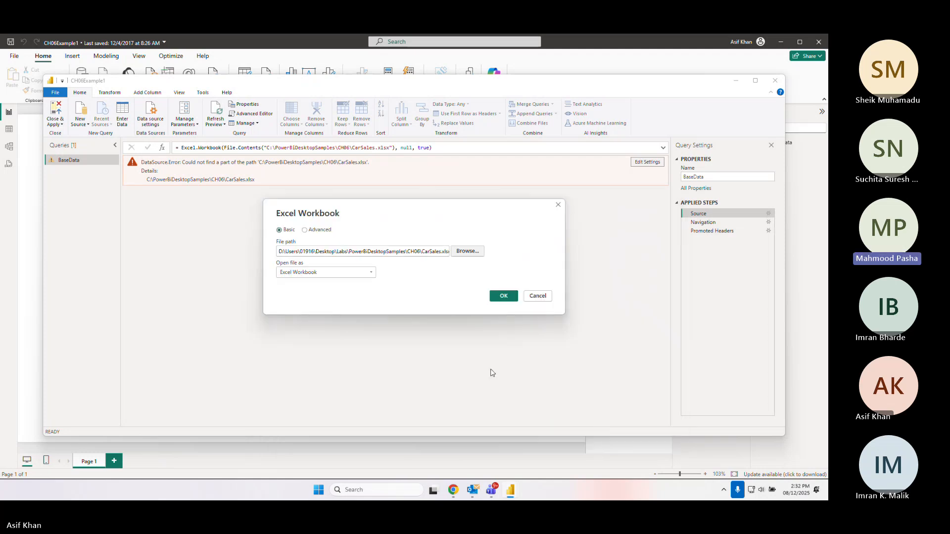
click(497, 297)
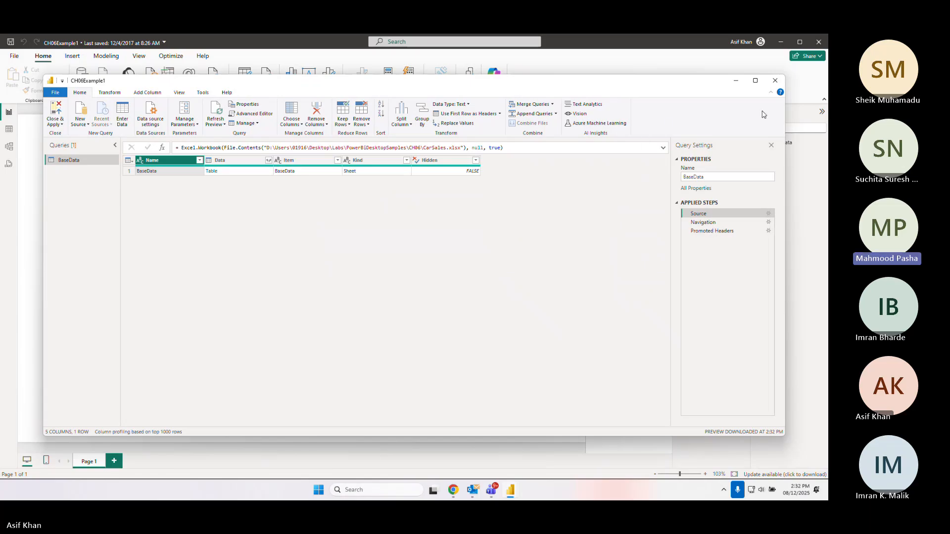
Confirm the Promoted Headers step promoting all scalar types, and close Power Query Editor without applying changes
double_click(709, 232)
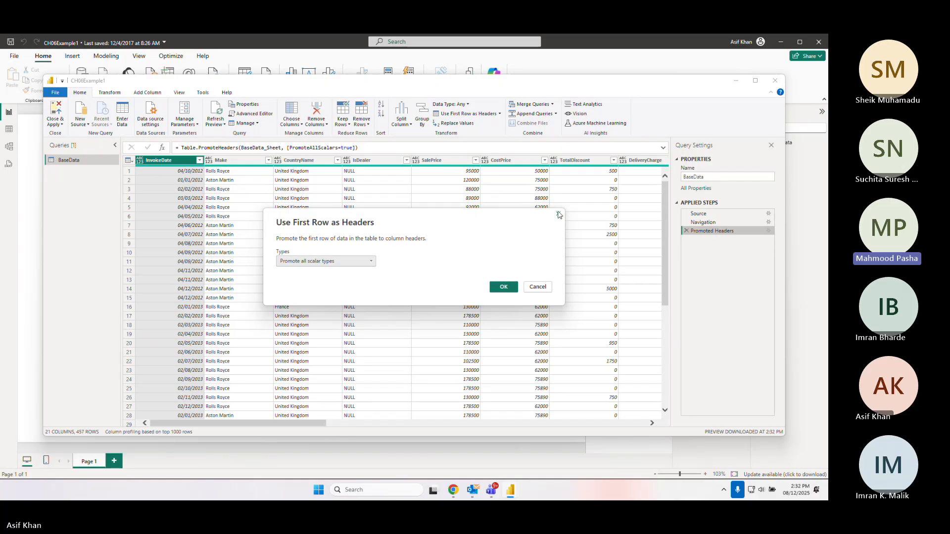
click(496, 291)
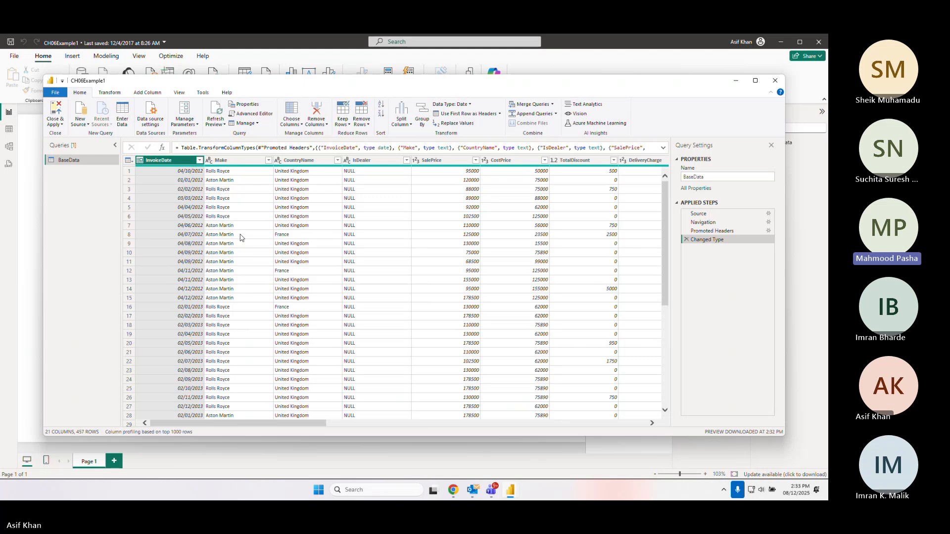
click(776, 82)
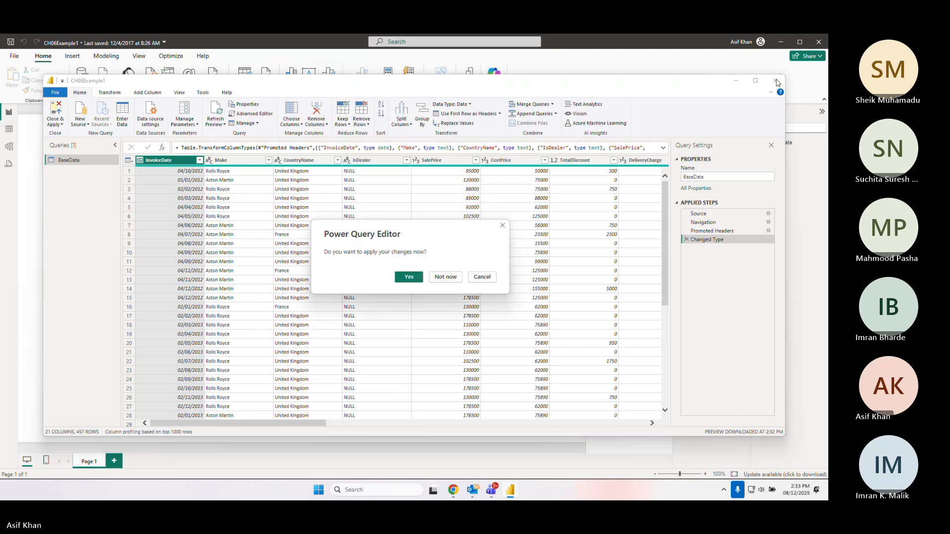
click(445, 277)
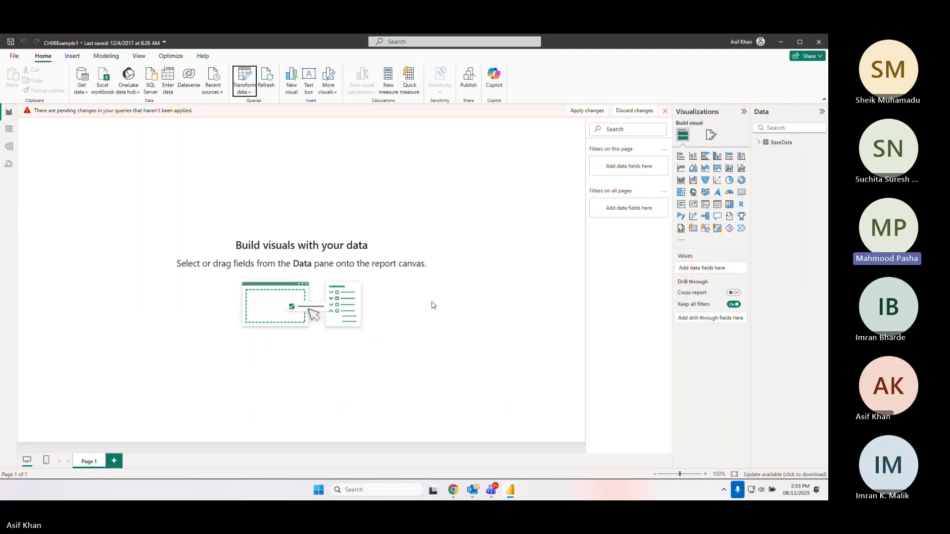
Close Power BI Desktop without saving the report's changes
click(819, 42)
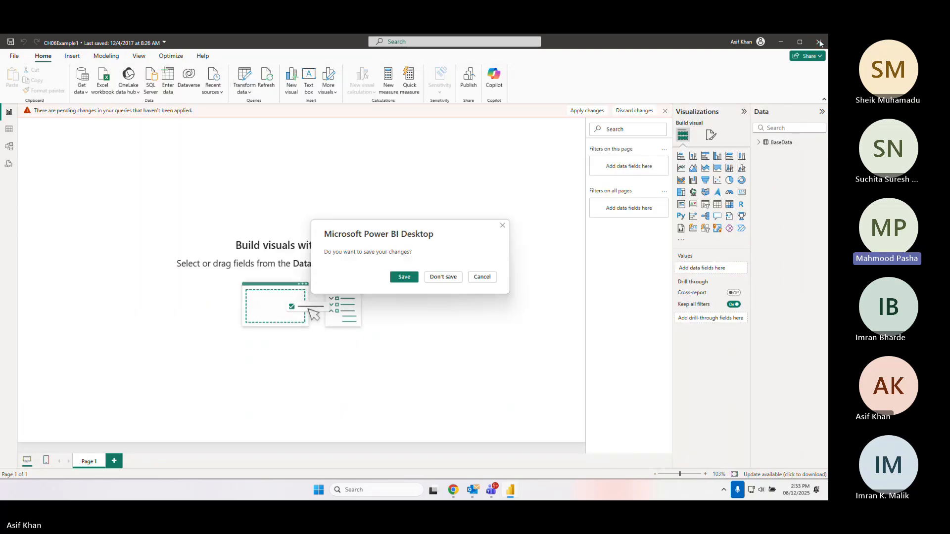
click(441, 280)
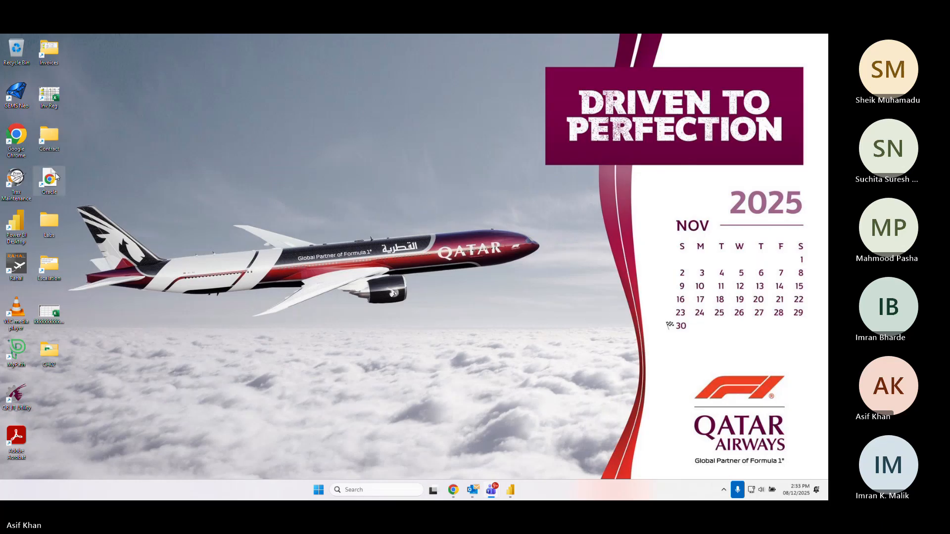
Rename the CarSales Excel file in the Labs PowerBiDesktopSamples CH06 folder to CarSales-new
double_click(49, 232)
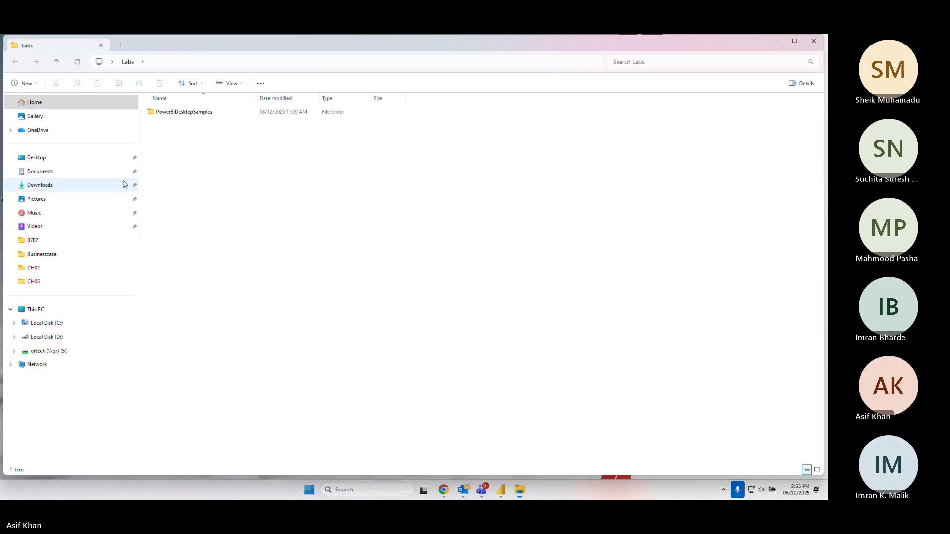
click(181, 112)
double_click(182, 113)
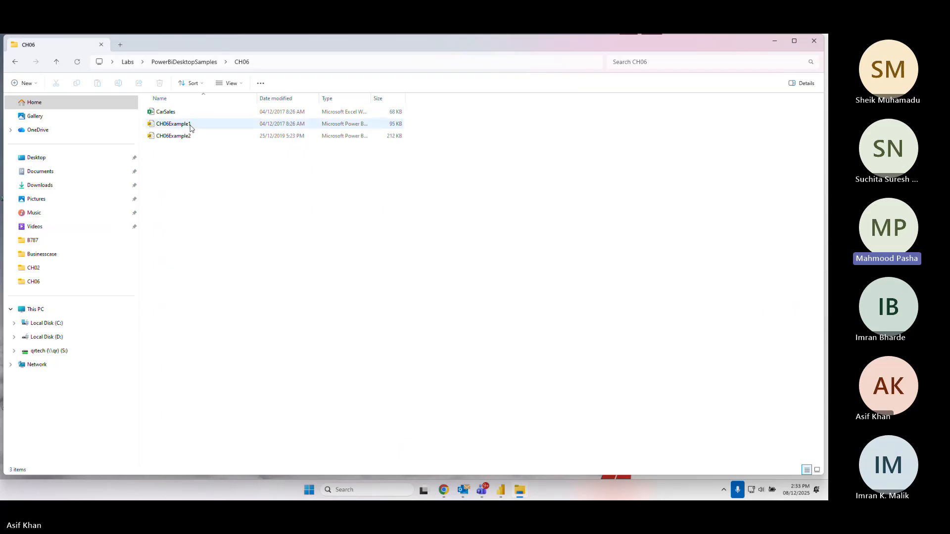
right_click(170, 115)
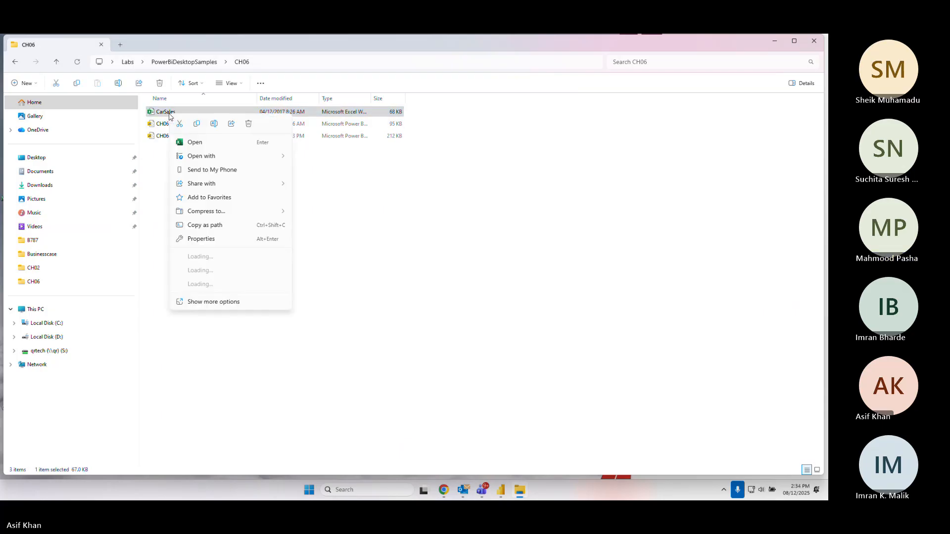
click(219, 305)
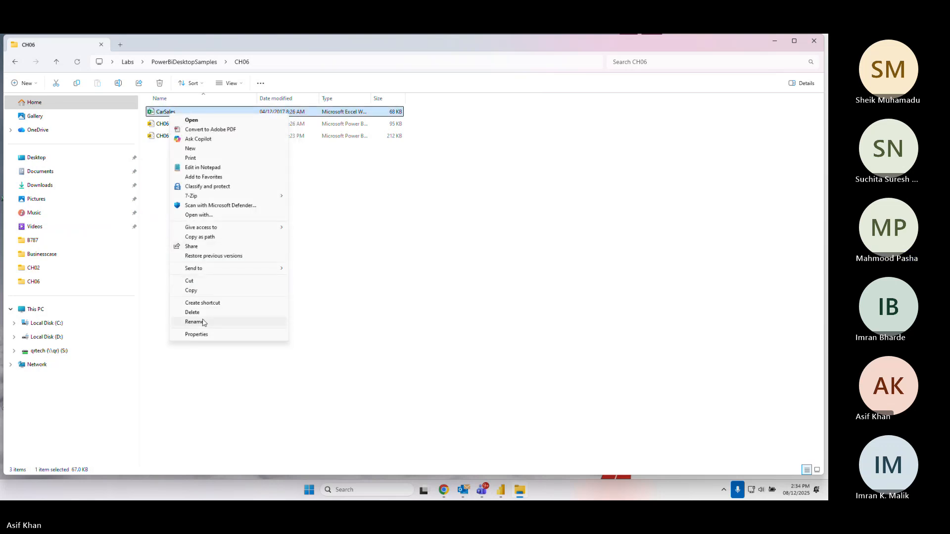
click(200, 322)
key(End)
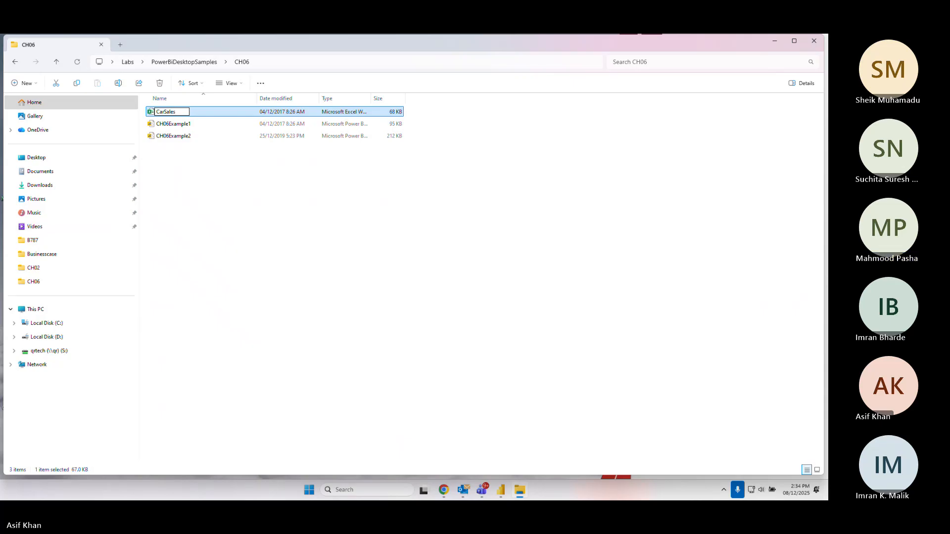
text(- new)
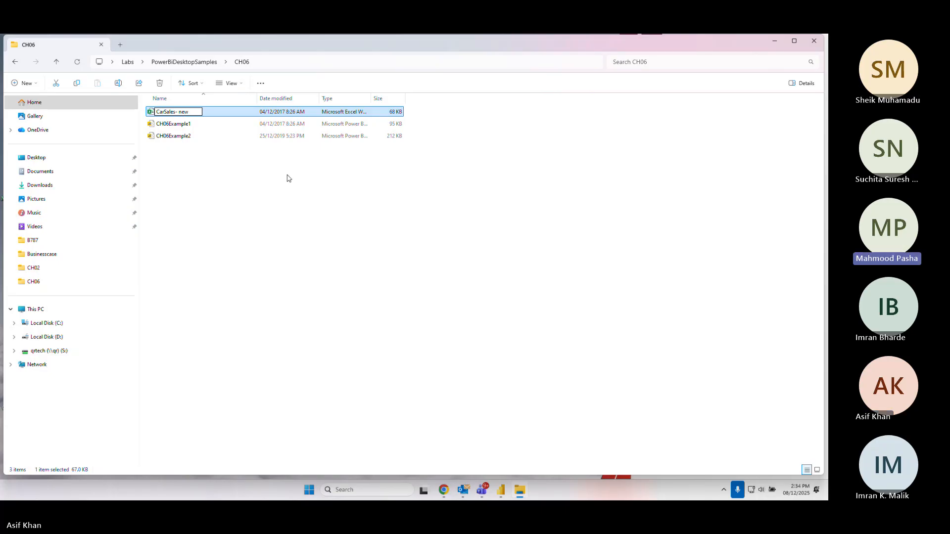
key(BackSpace)
key(BackSpace)
key(BackSpace)
key(BackSpace)
text(new)
key(Return)
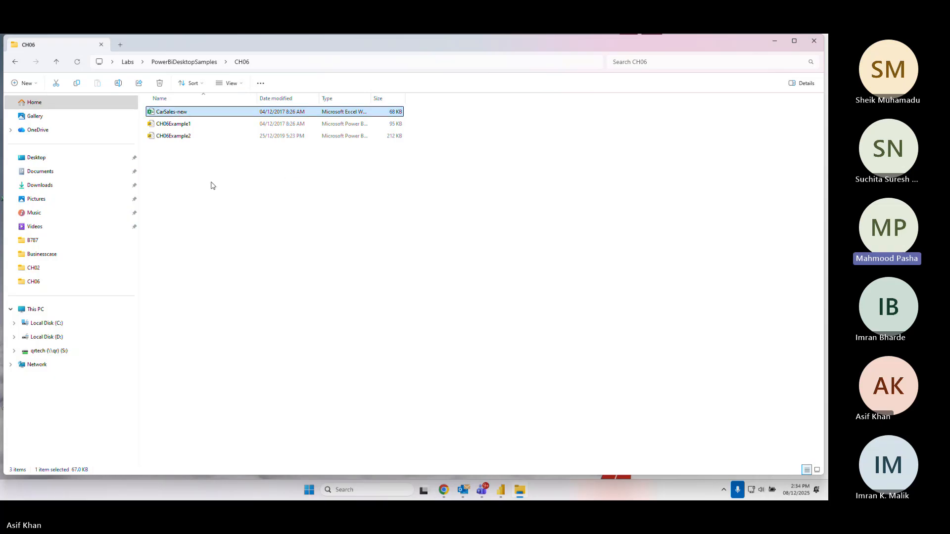
Open the CH06Example1 report and launch Power Query Editor through Transform data
click(178, 127)
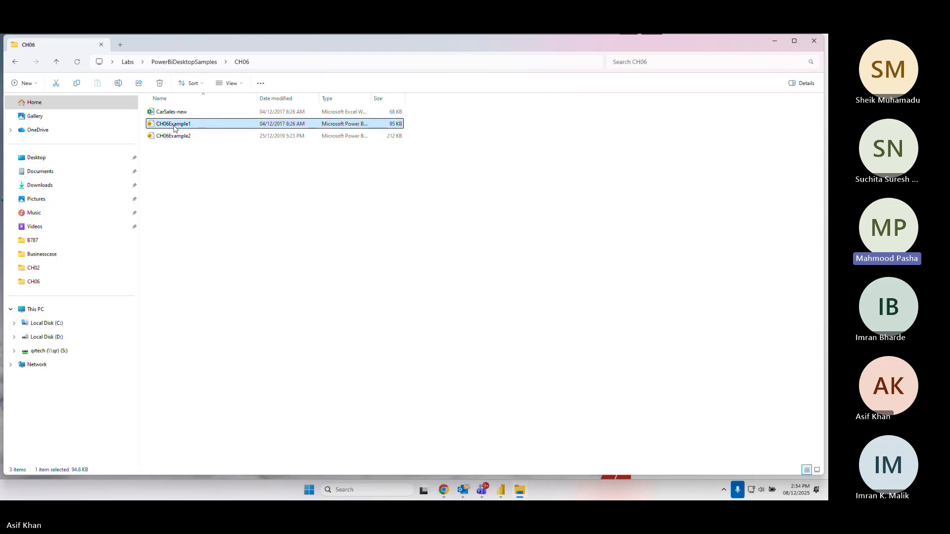
double_click(174, 126)
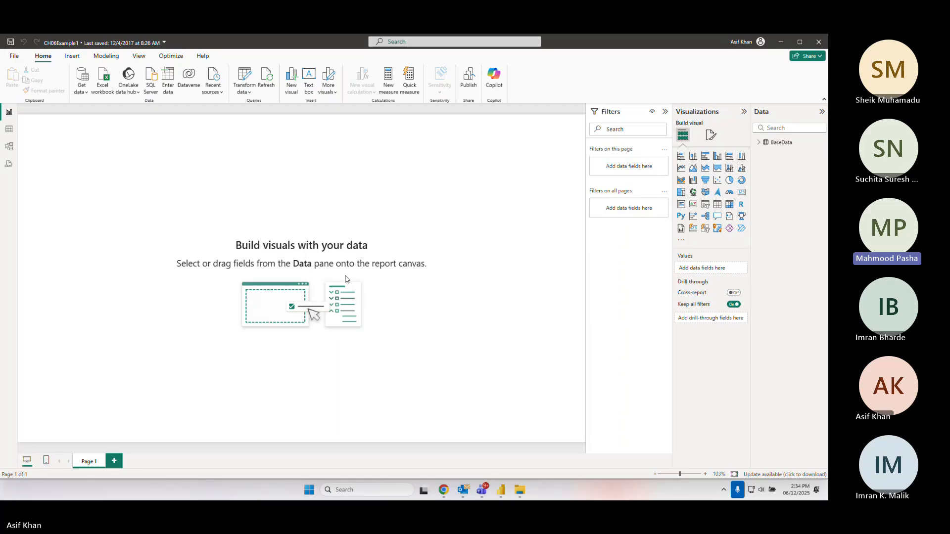
click(248, 93)
click(262, 106)
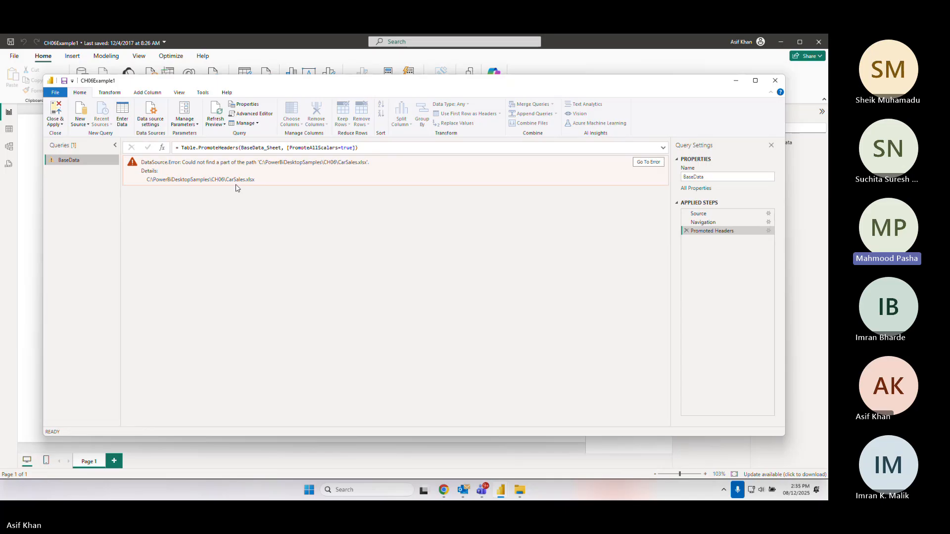
Change the BaseData Source file to CarSales-new.xlsx in the CH06 folder and select the Promoted Headers step
click(647, 162)
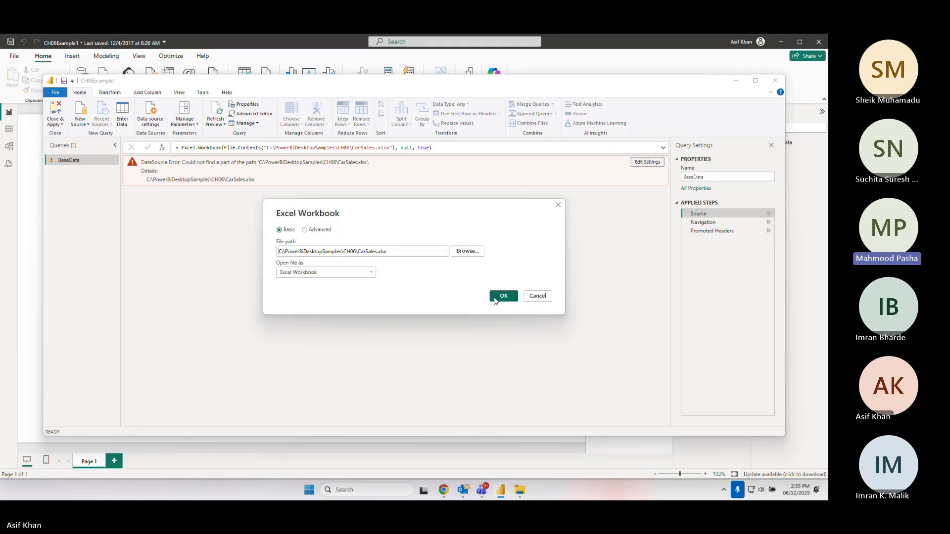
click(500, 297)
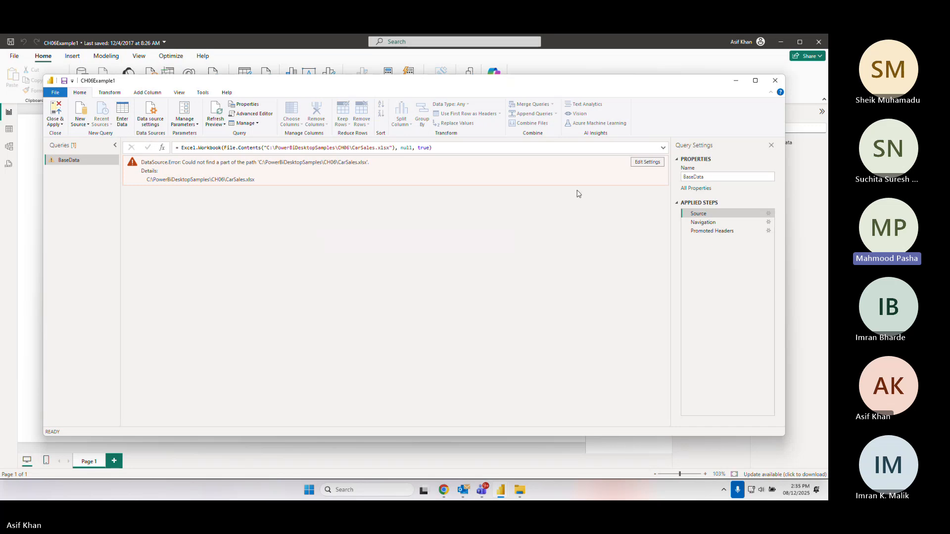
click(647, 163)
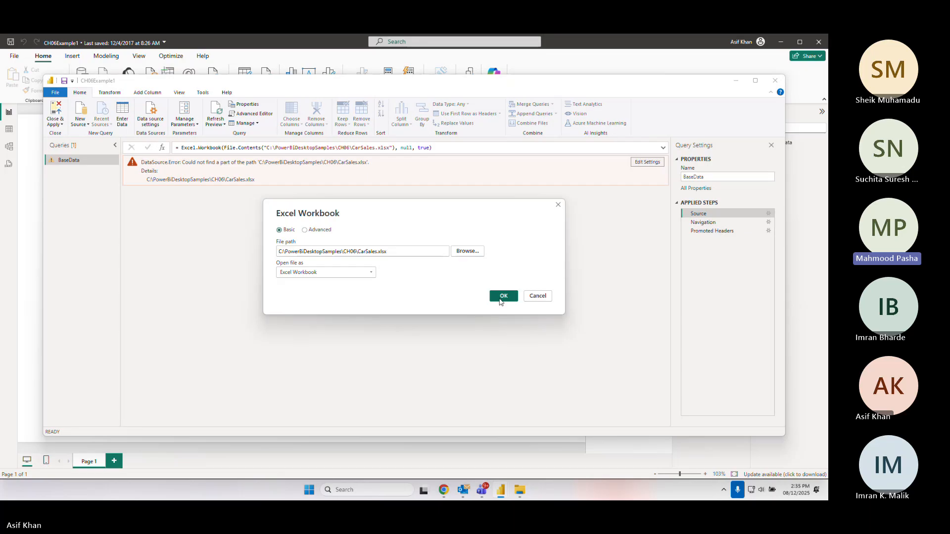
click(469, 251)
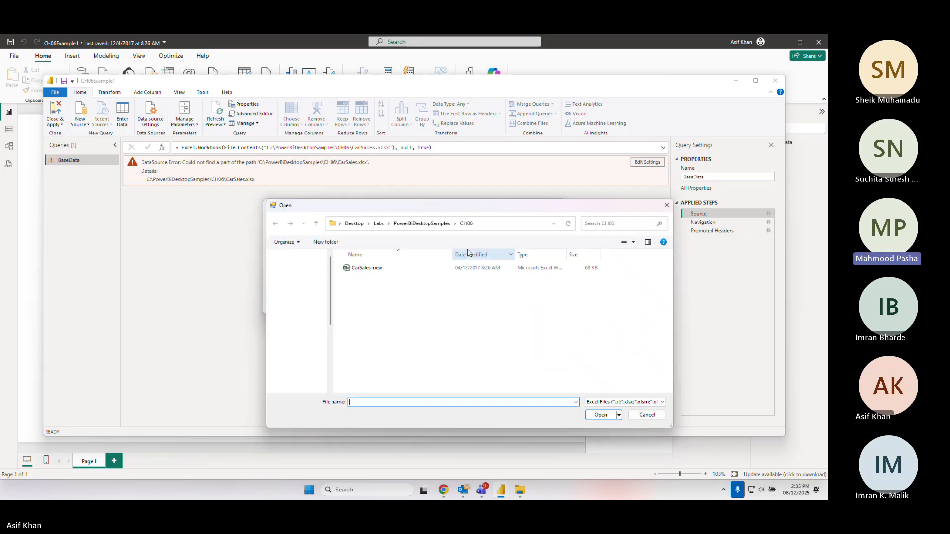
click(368, 271)
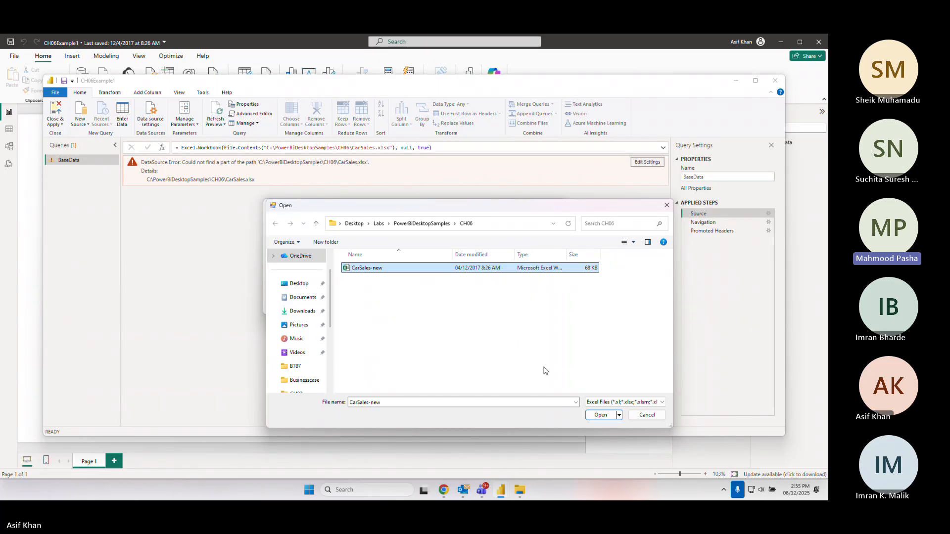
click(601, 415)
click(512, 298)
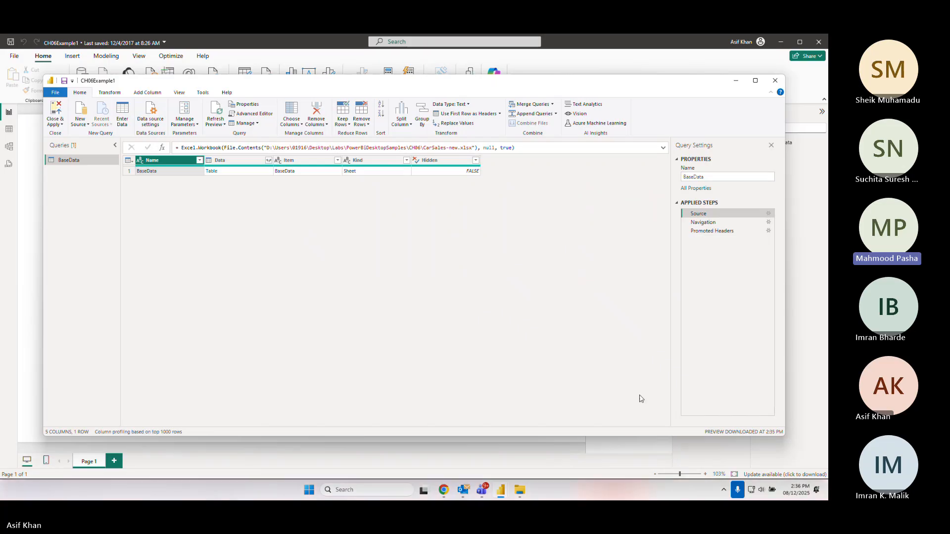
click(720, 231)
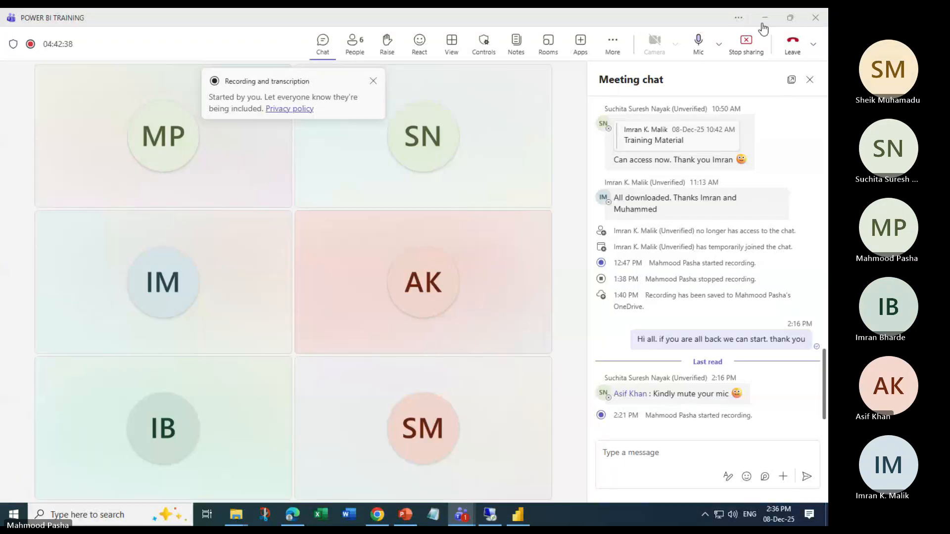
Open Power Query Editor from the BaseData table in the shared report
click(765, 19)
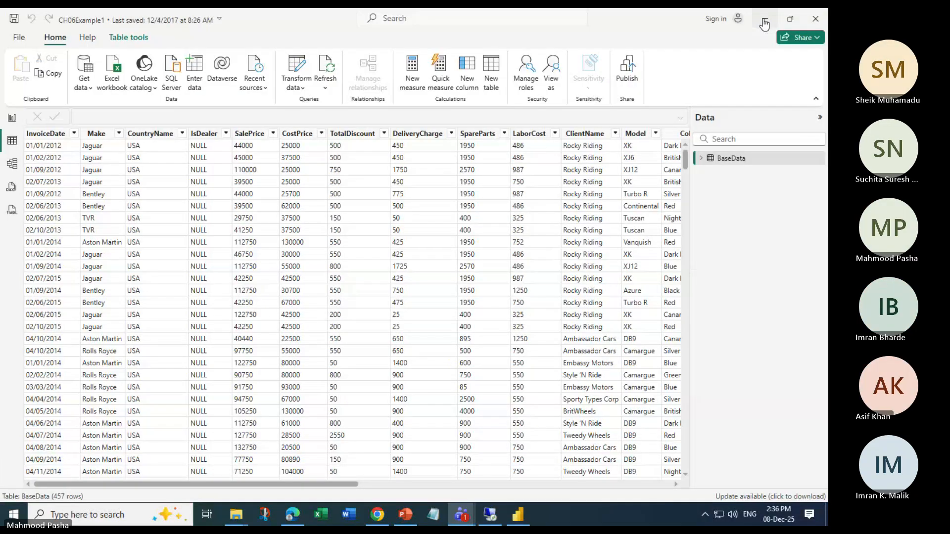
click(764, 18)
click(528, 516)
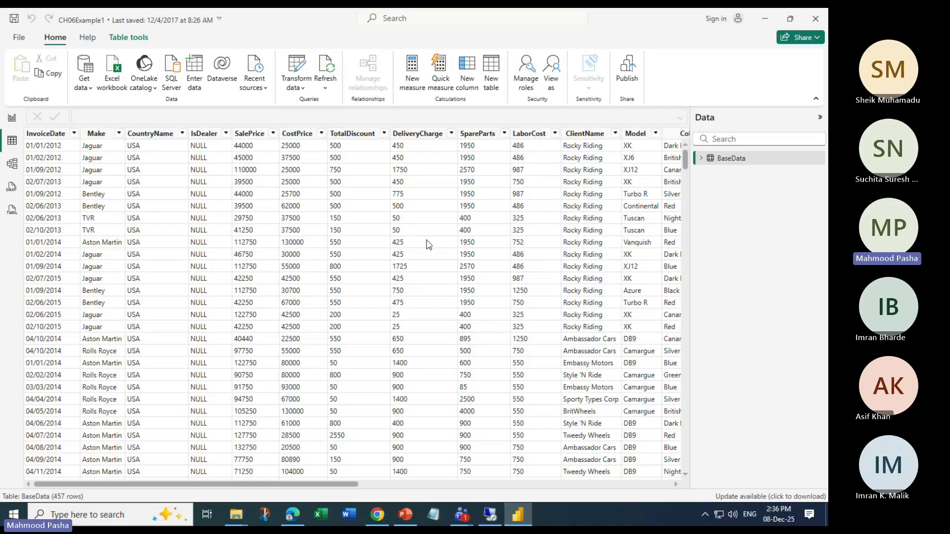
click(753, 161)
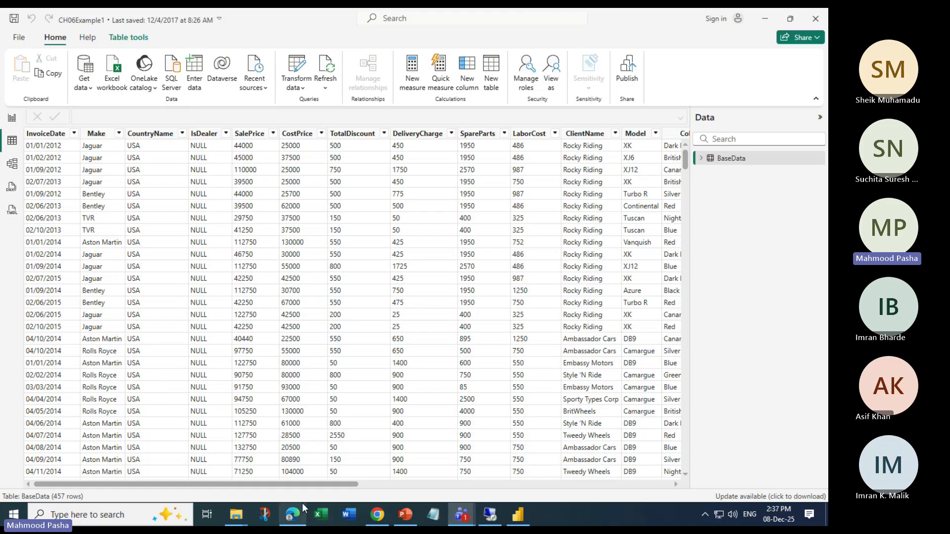
mouse_move(297, 483)
mouse_down()
mouse_move(484, 484)
mouse_move(287, 484)
mouse_up()
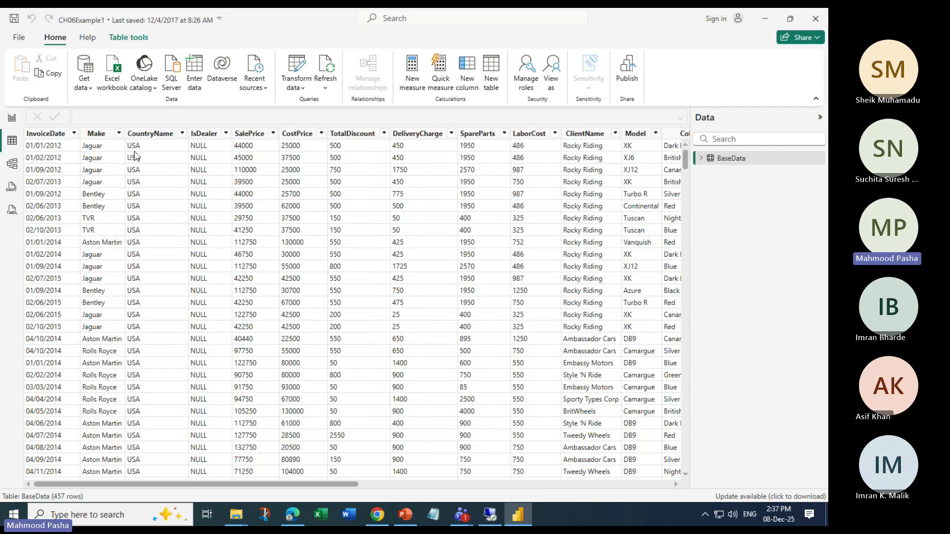
click(125, 39)
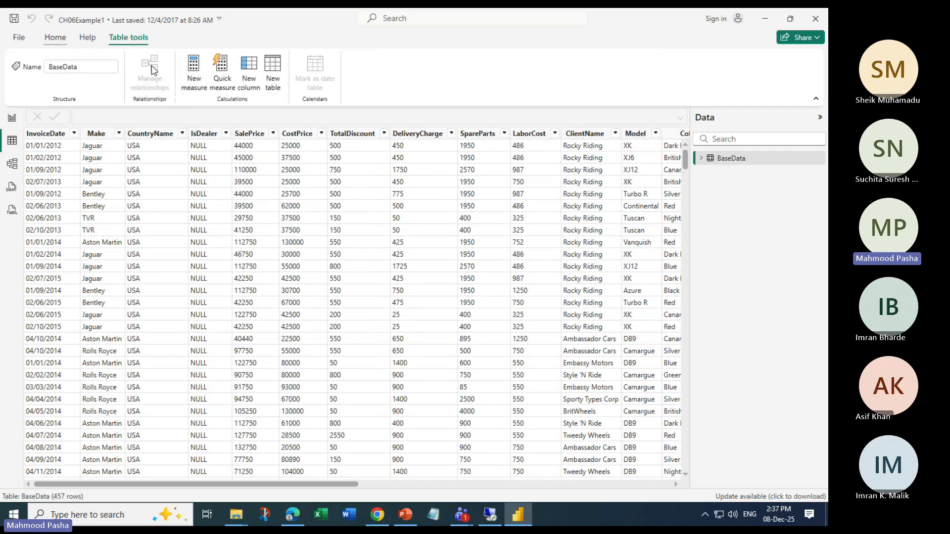
click(55, 37)
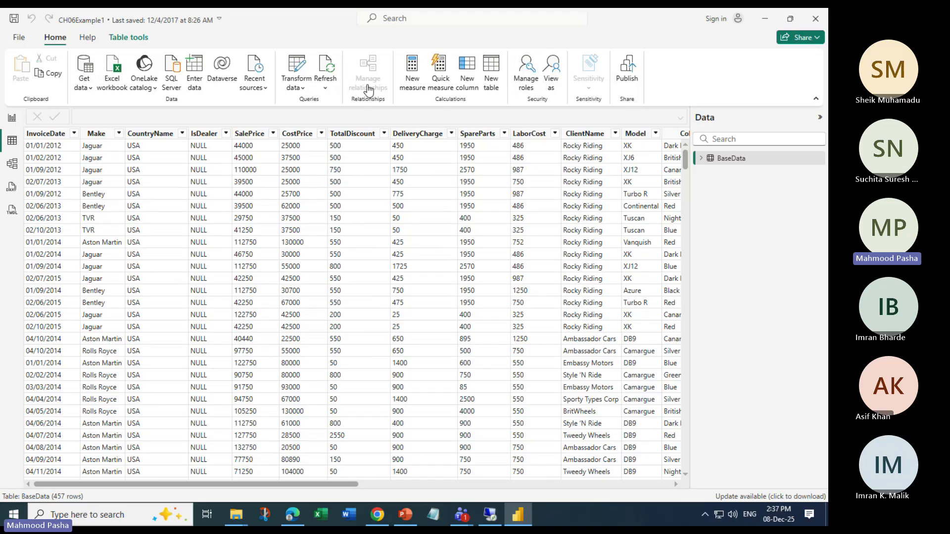
click(297, 69)
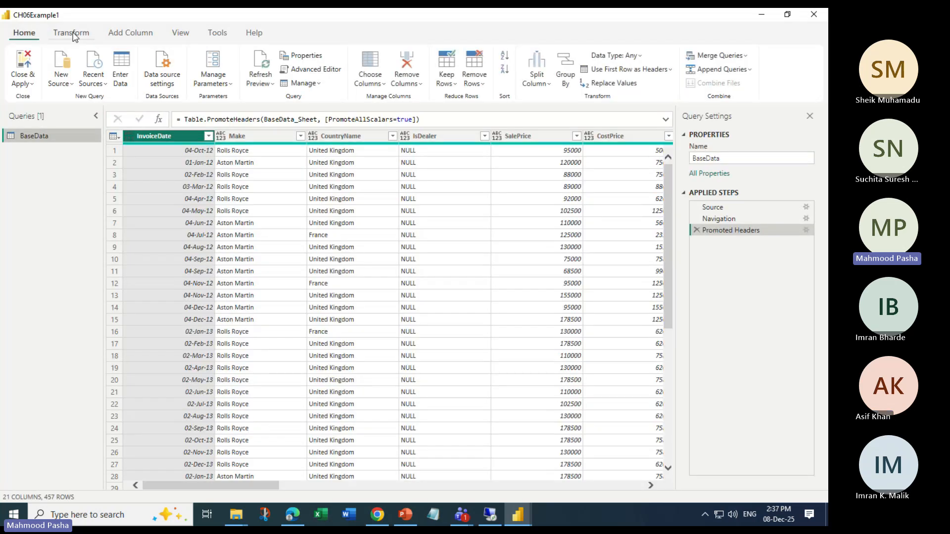
click(73, 32)
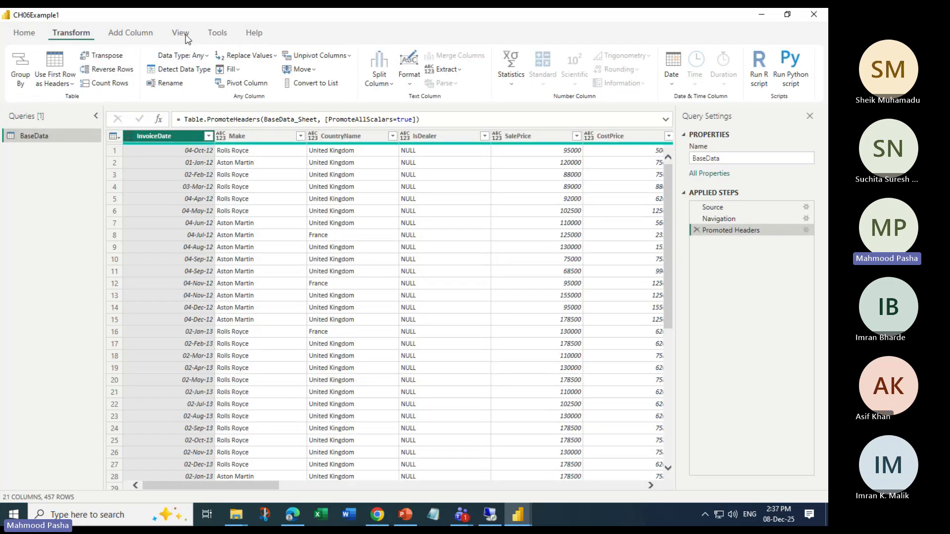
click(130, 33)
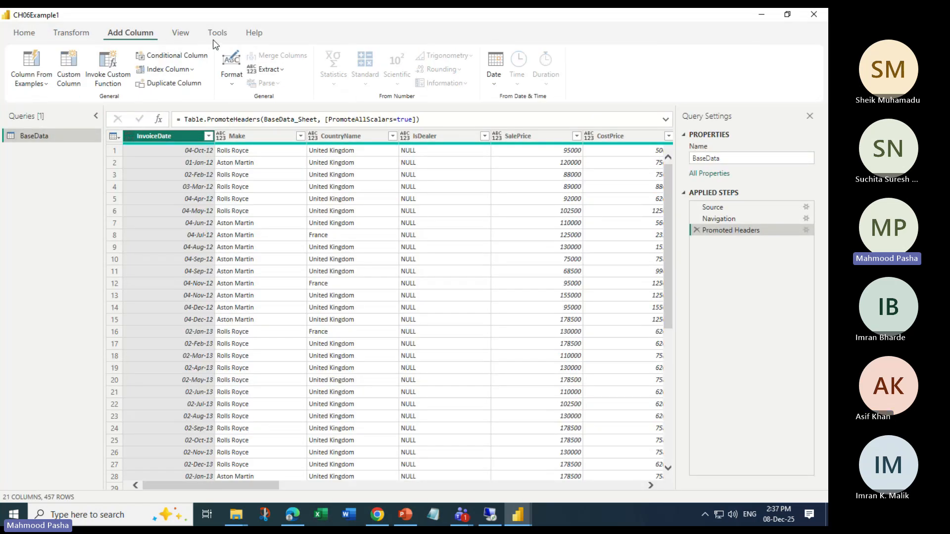
click(182, 34)
click(69, 33)
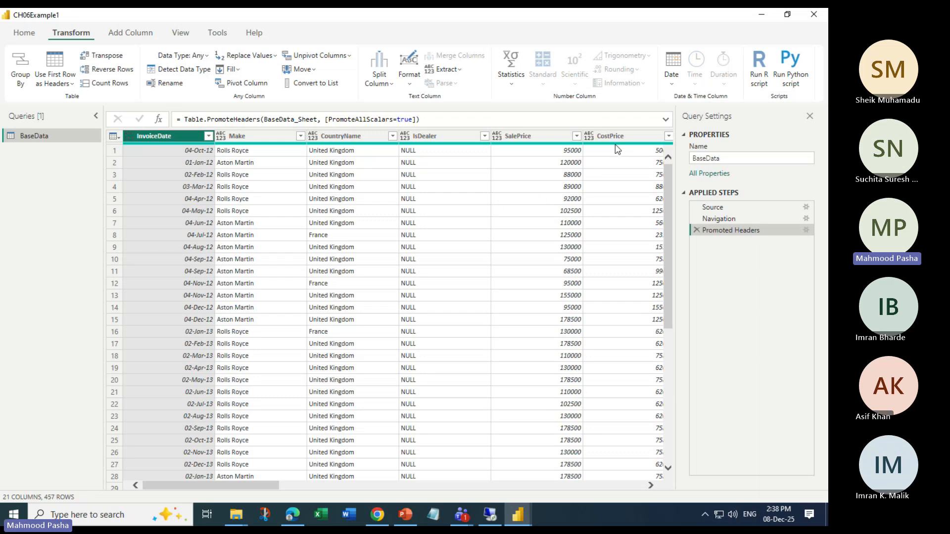
mouse_move(616, 145)
click(613, 136)
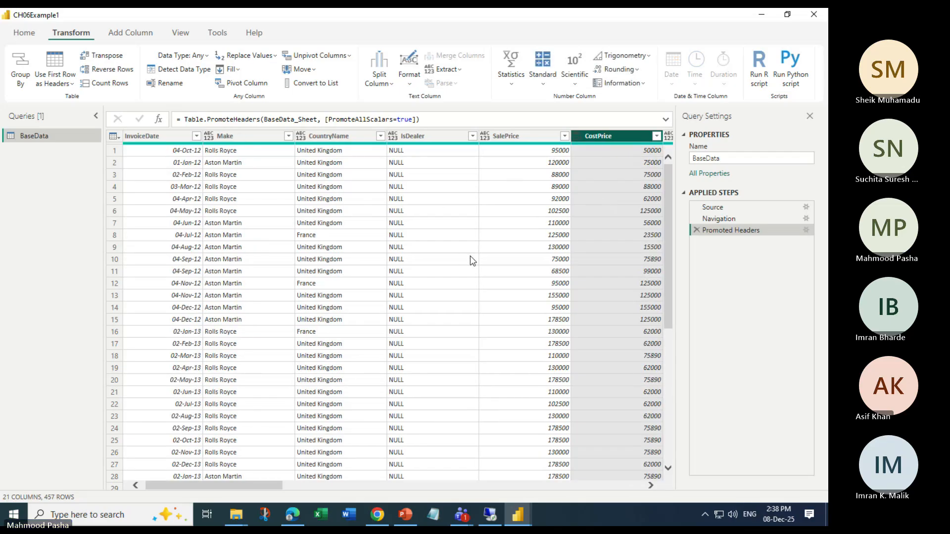
click(25, 33)
click(67, 34)
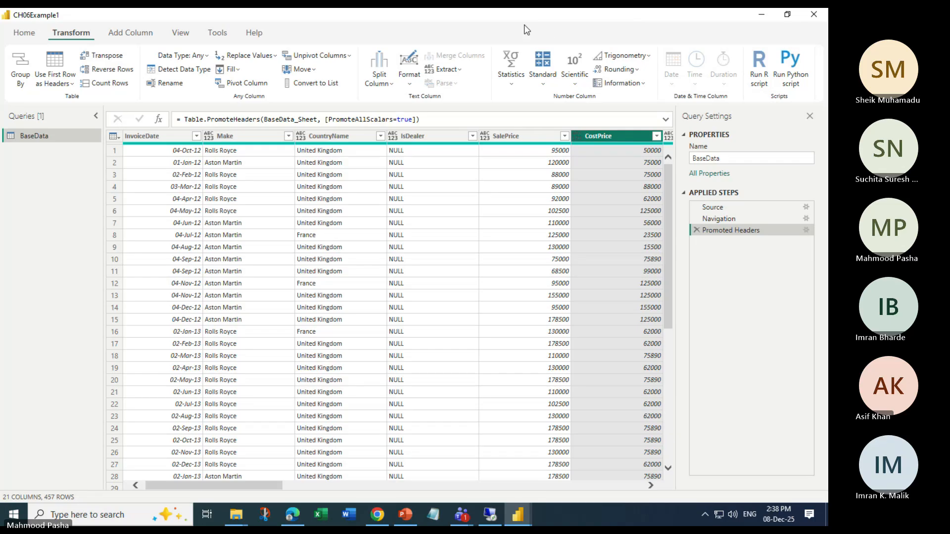
click(538, 30)
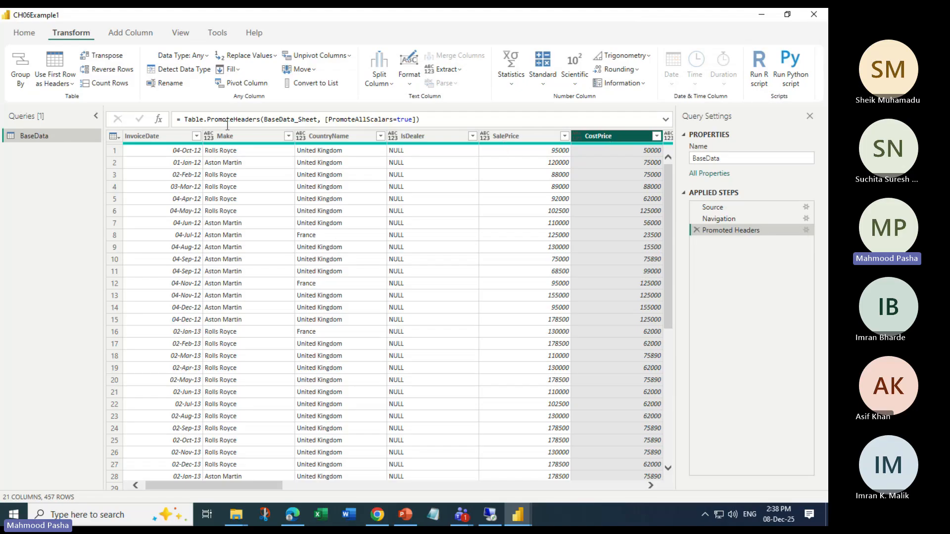
Examine the CostPrice column's context menu, data type options and table menu
right_click(601, 140)
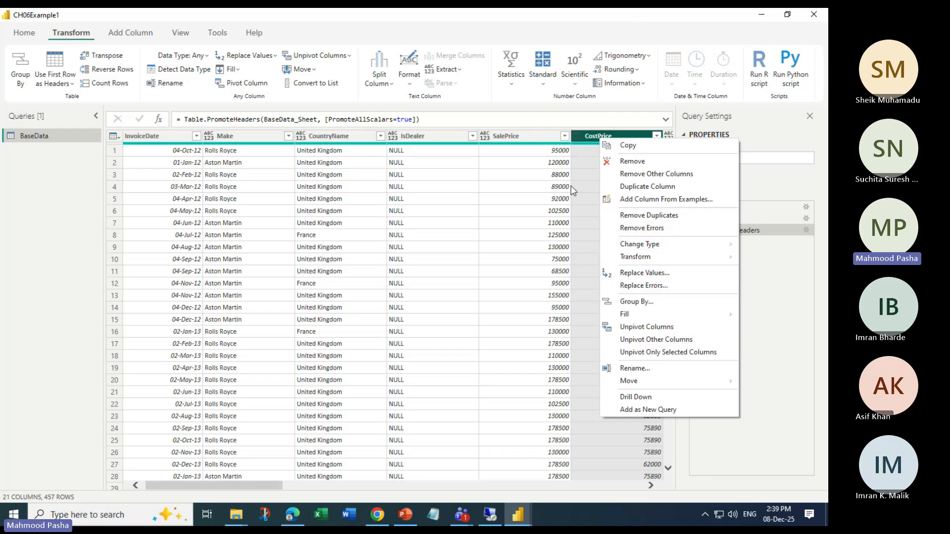
click(577, 135)
click(584, 136)
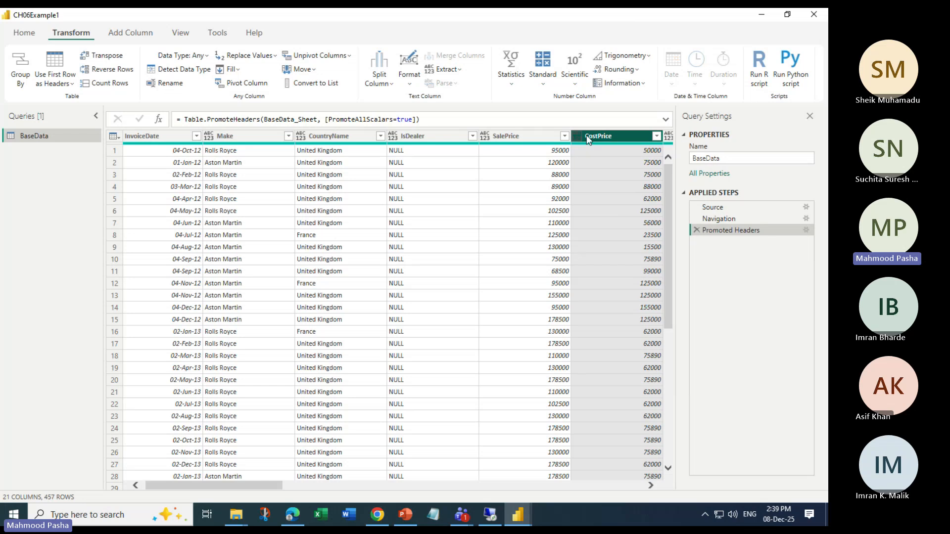
right_click(587, 137)
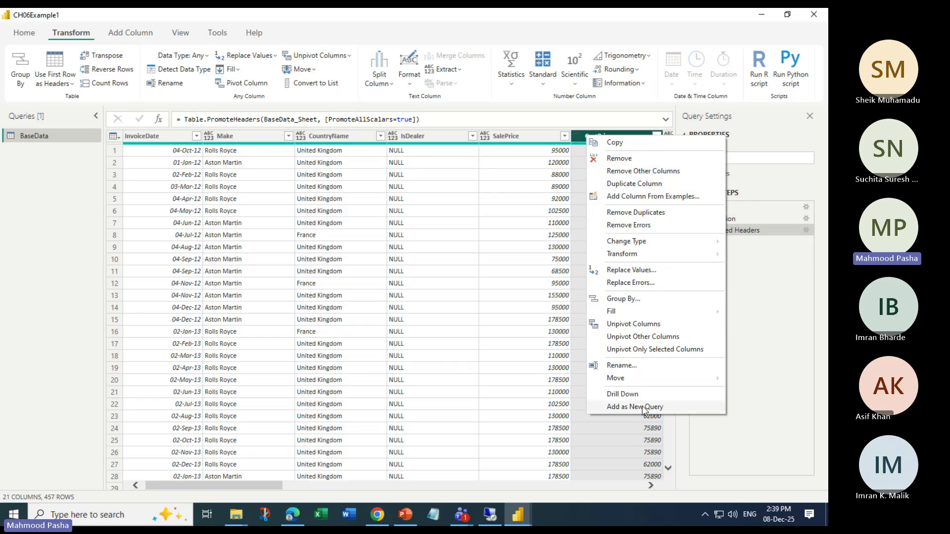
click(573, 137)
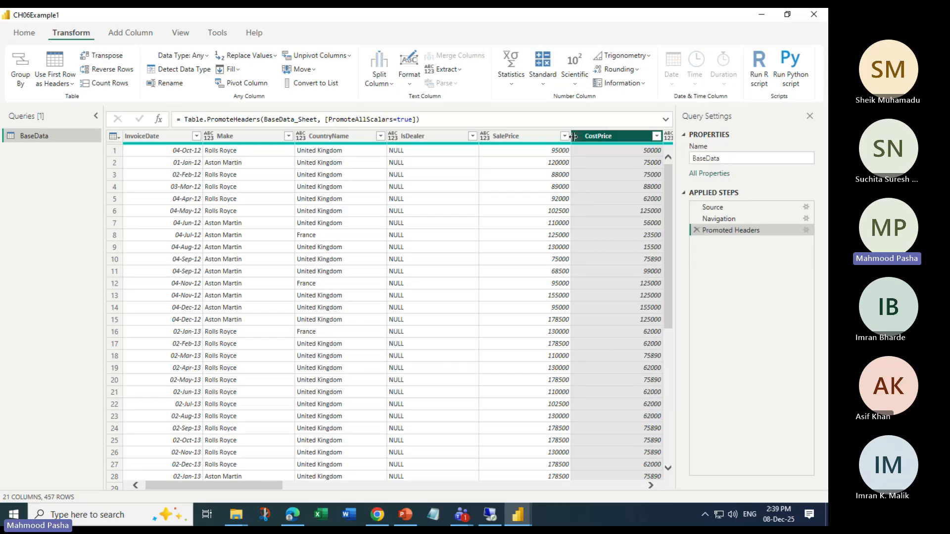
click(575, 136)
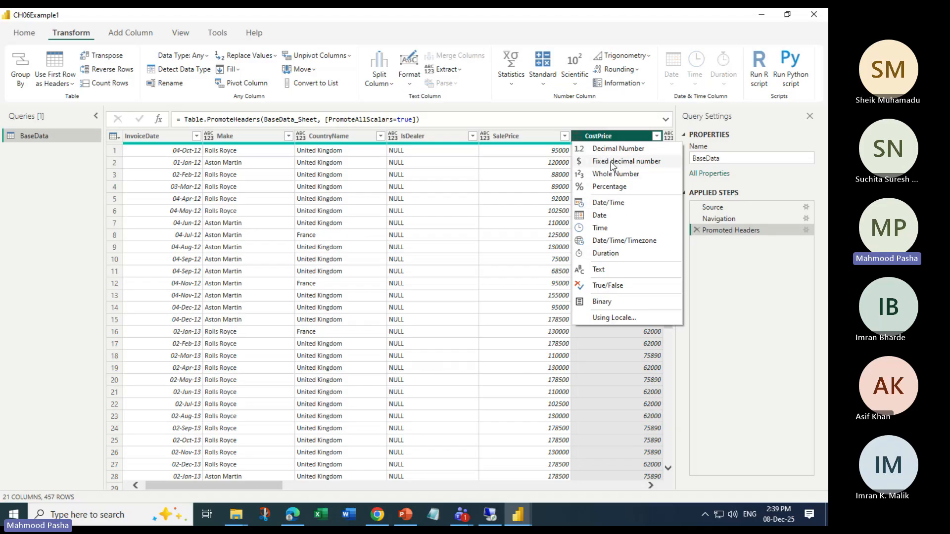
right_click(605, 137)
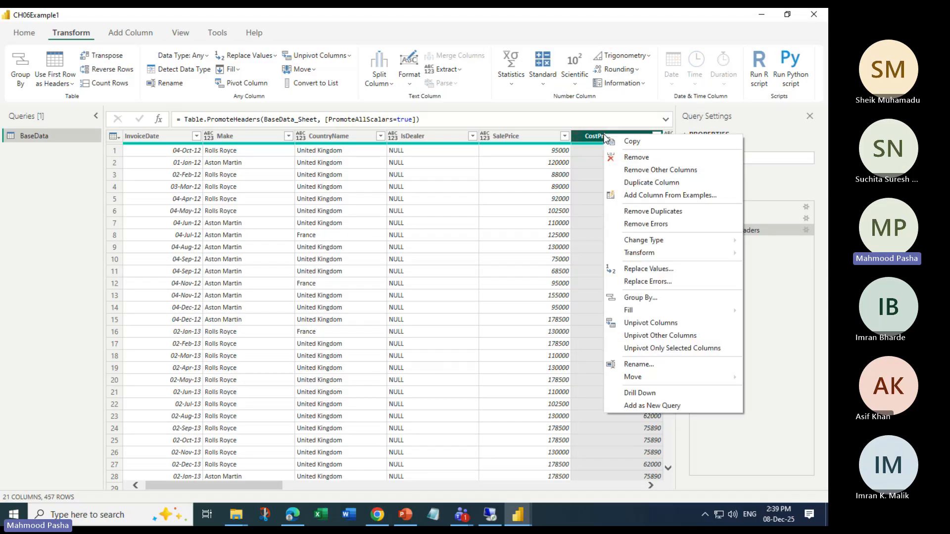
click(596, 138)
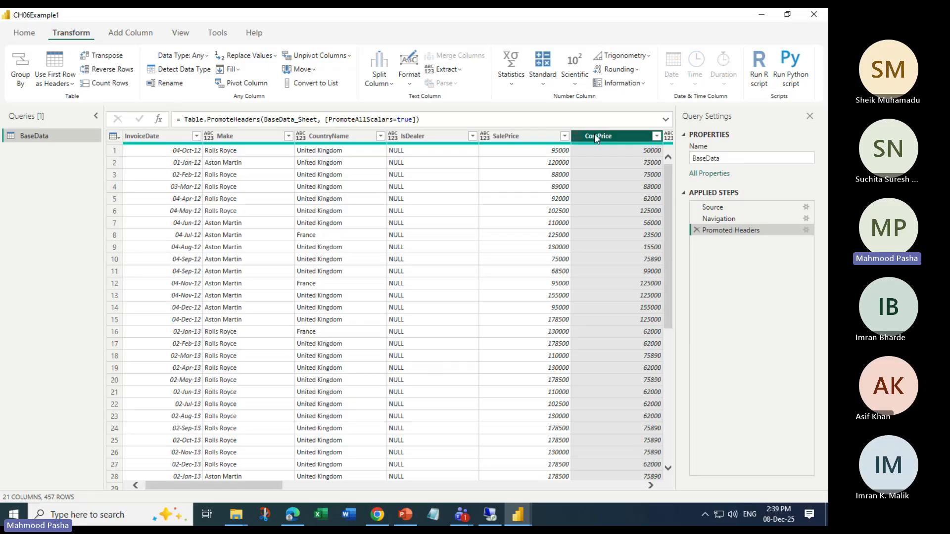
click(579, 136)
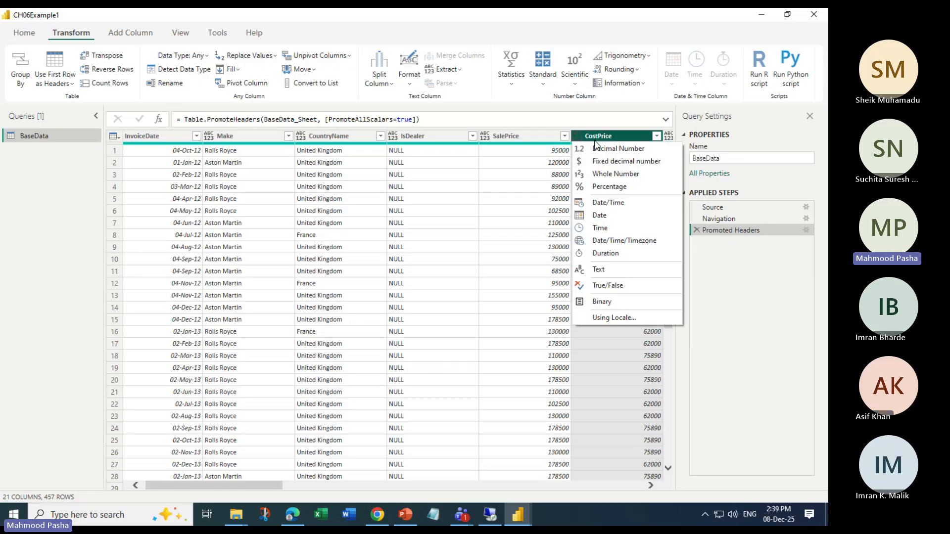
click(595, 141)
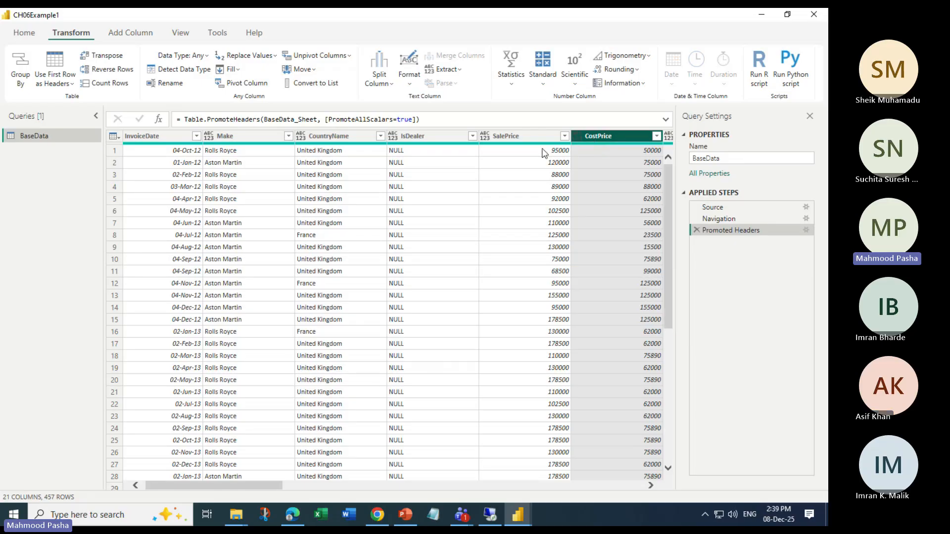
click(113, 137)
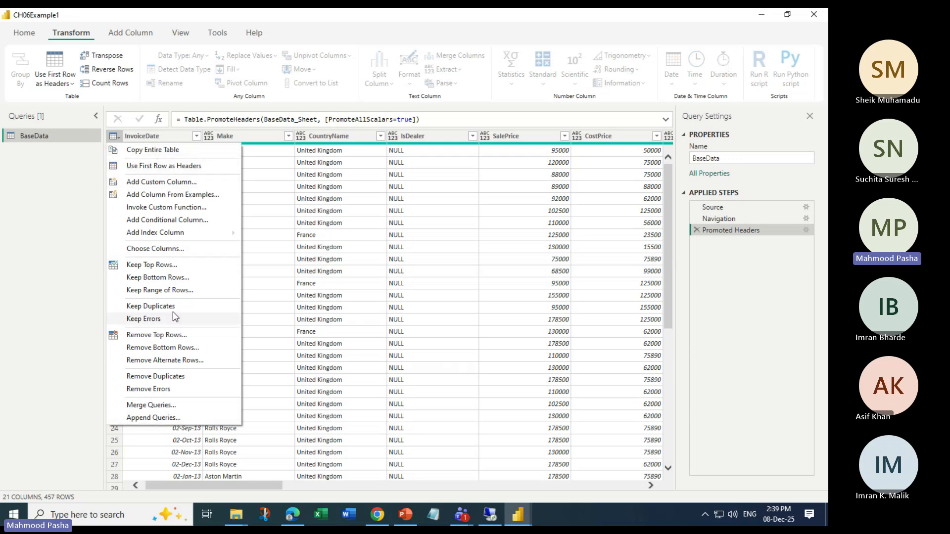
click(118, 141)
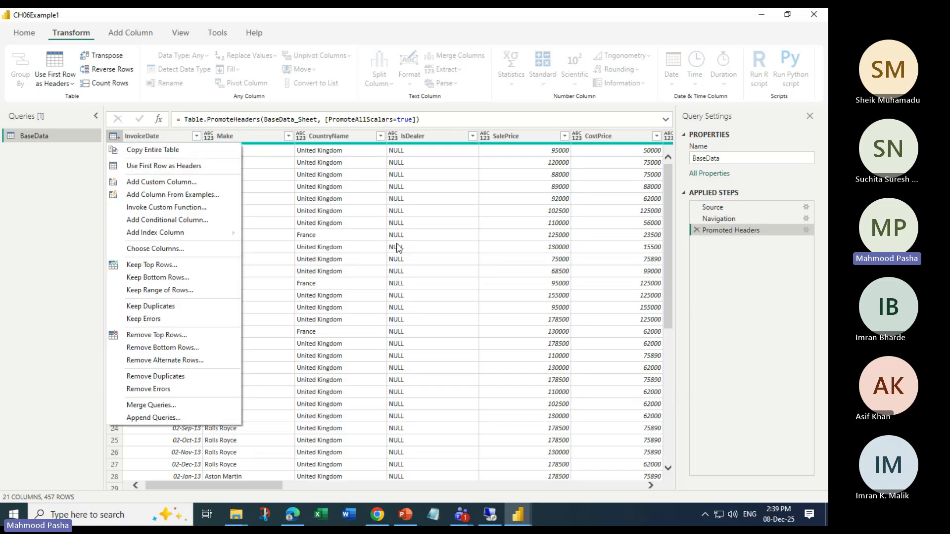
click(398, 246)
click(118, 138)
click(119, 138)
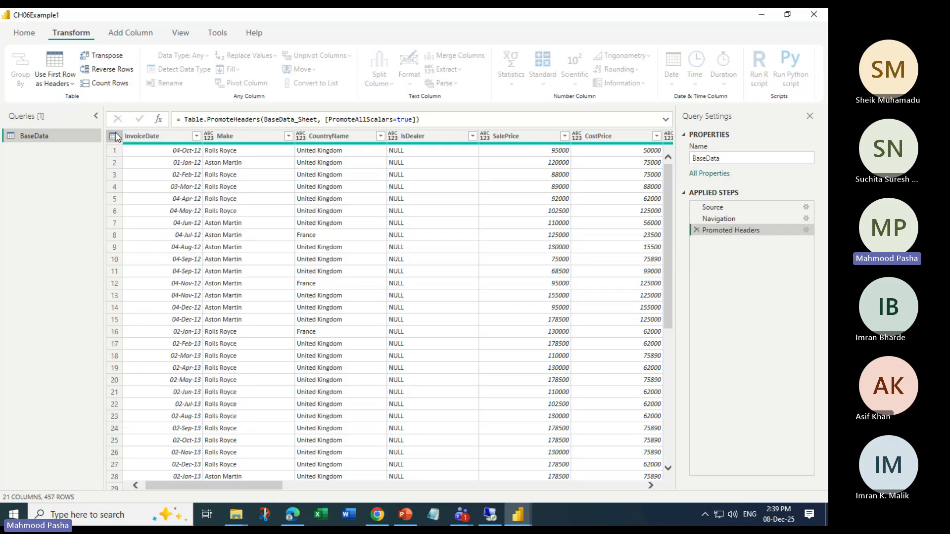
click(119, 138)
click(593, 141)
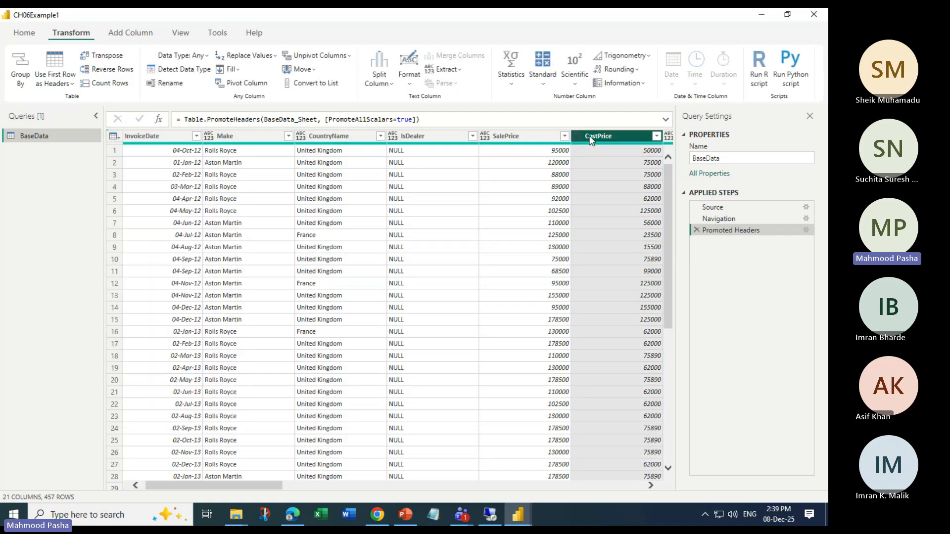
right_click(592, 141)
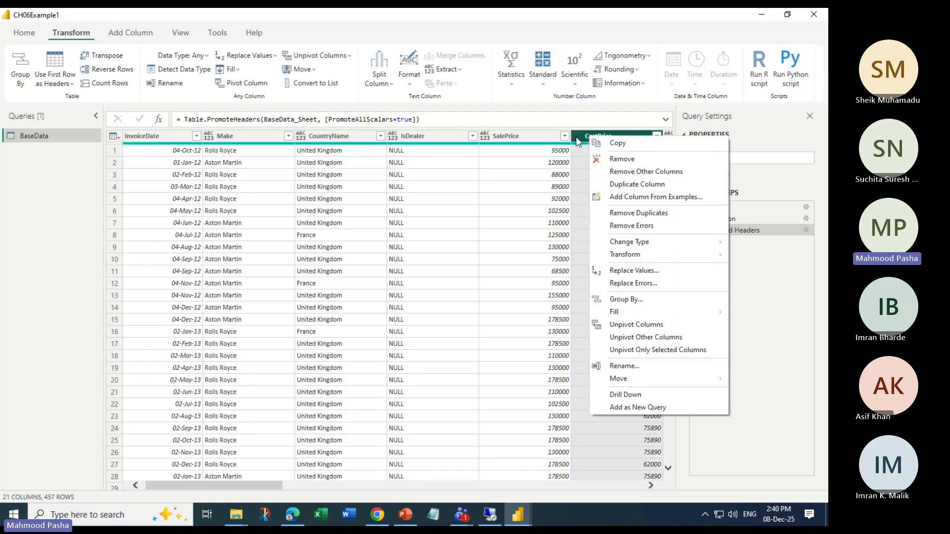
click(576, 138)
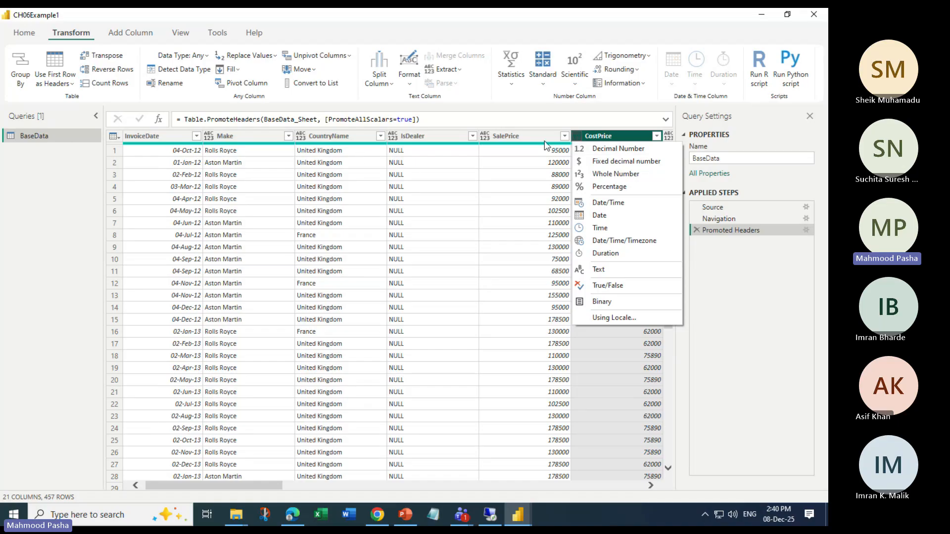
click(602, 137)
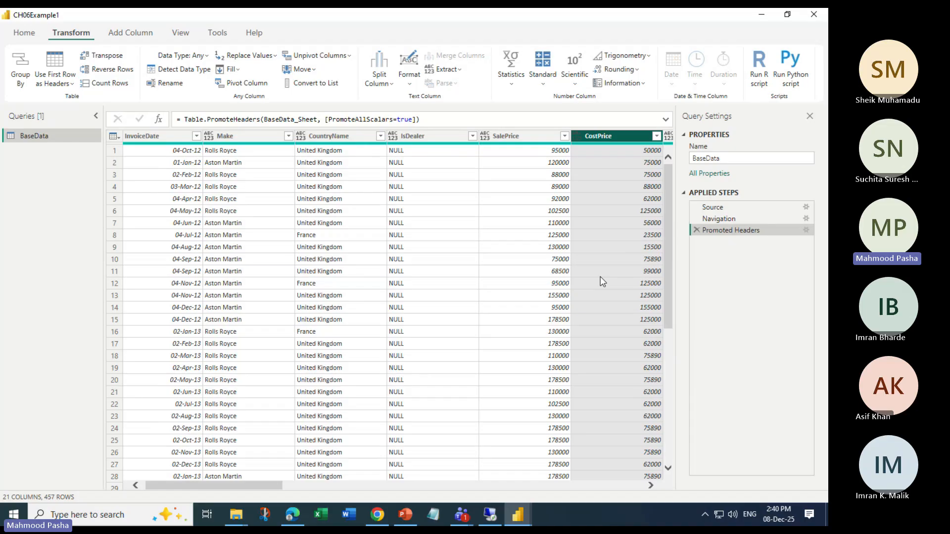
right_click(588, 140)
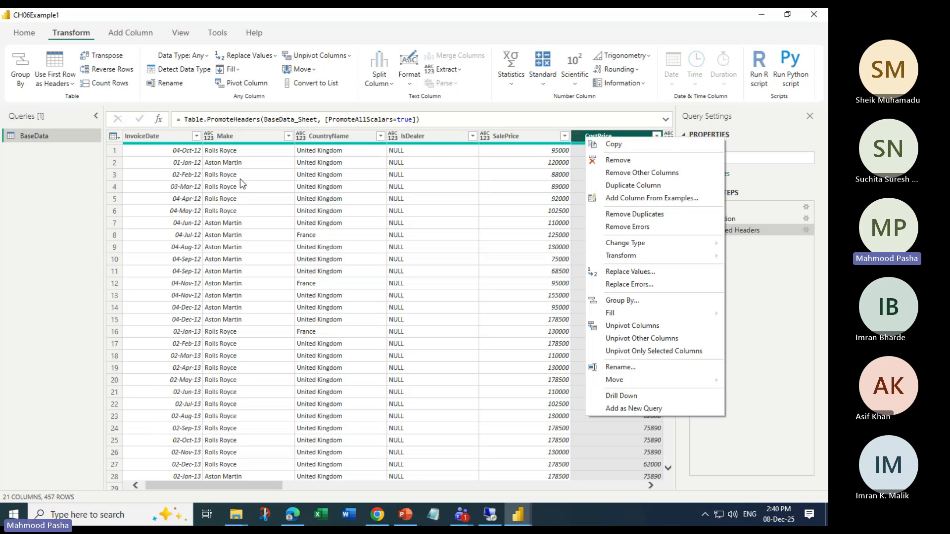
Rename the CostPrice column to VehicleCost
click(83, 37)
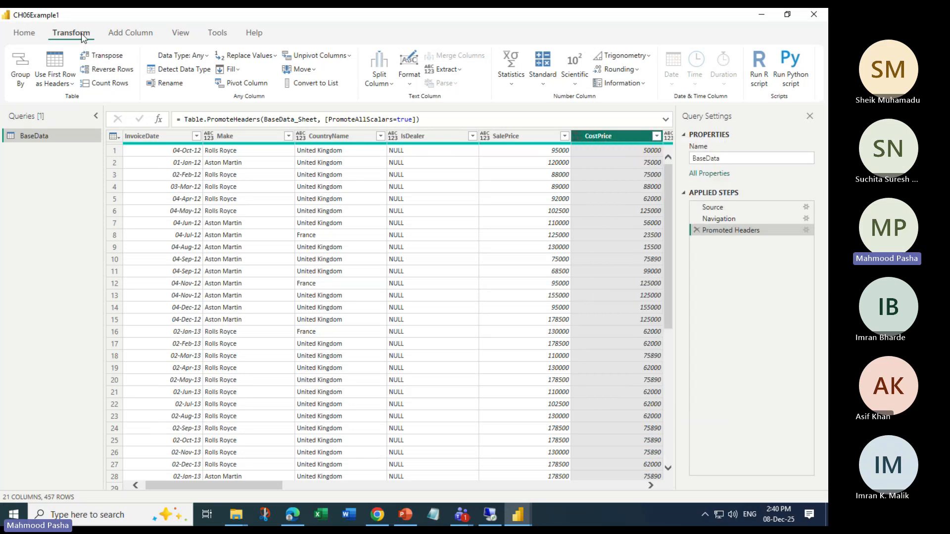
click(165, 83)
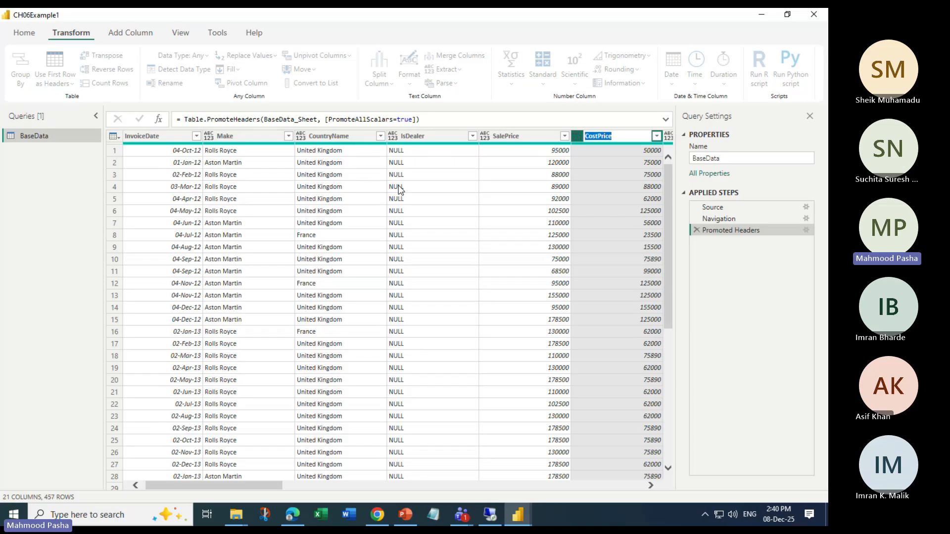
text(VehicleCost)
key(Return)
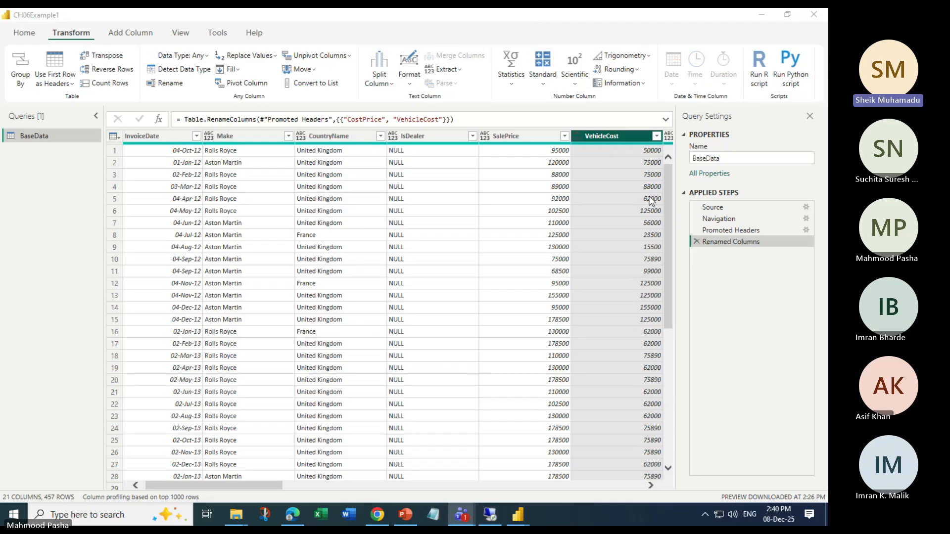
Rename the cost column to Vehicle Cost
right_click(612, 132)
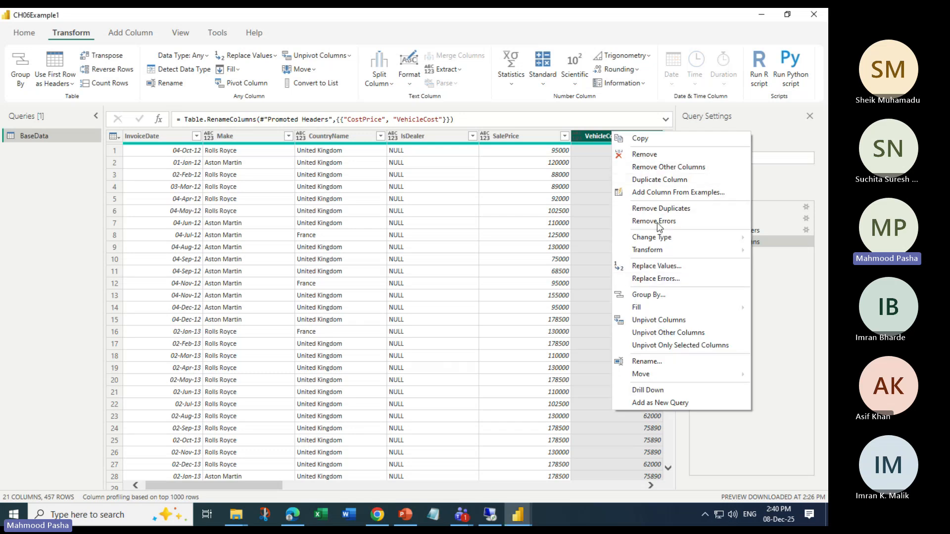
click(646, 361)
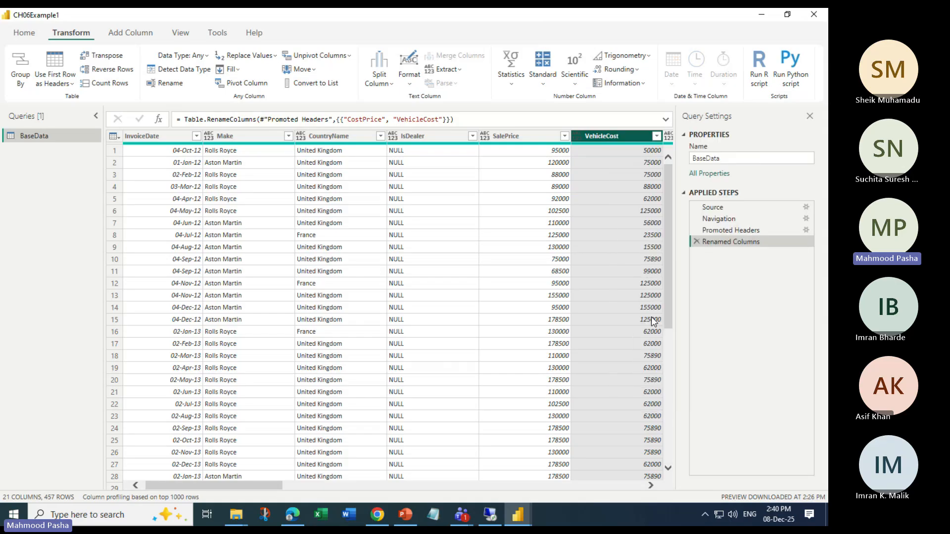
click(608, 137)
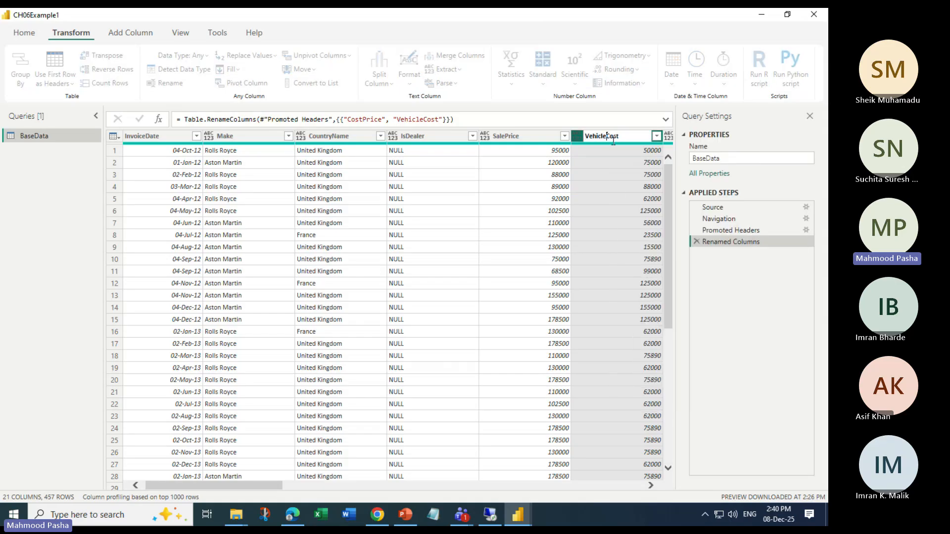
click(608, 201)
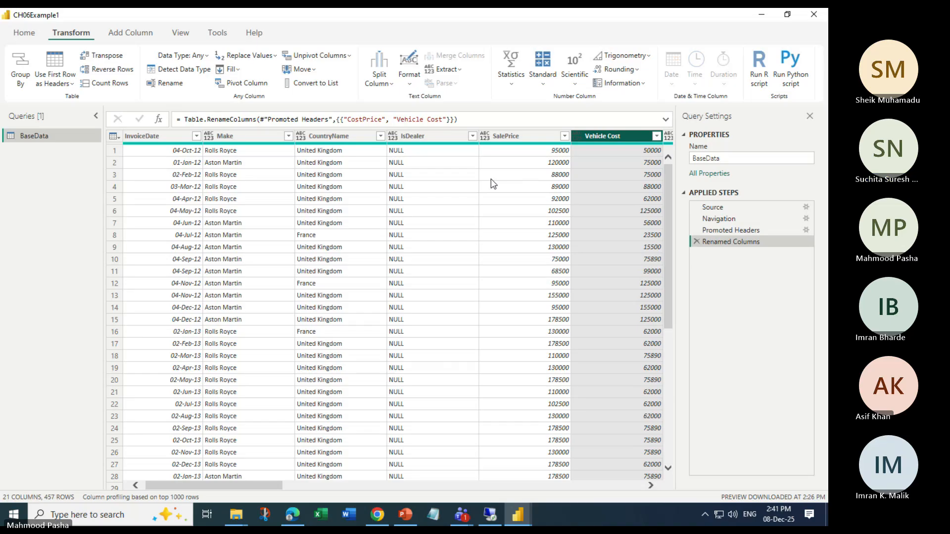
Step through the Navigation, Promoted Headers and Renamed Columns applied steps to compare their results
right_click(595, 137)
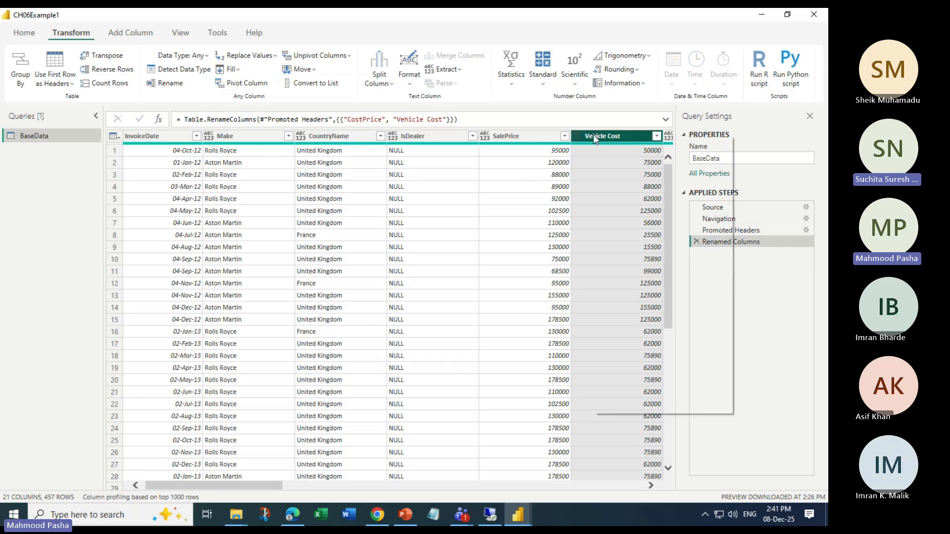
click(778, 288)
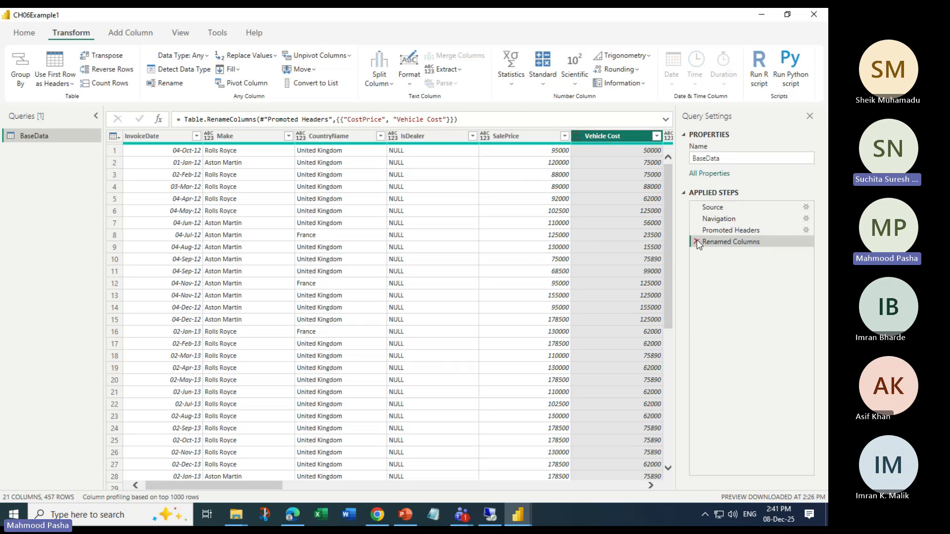
click(720, 219)
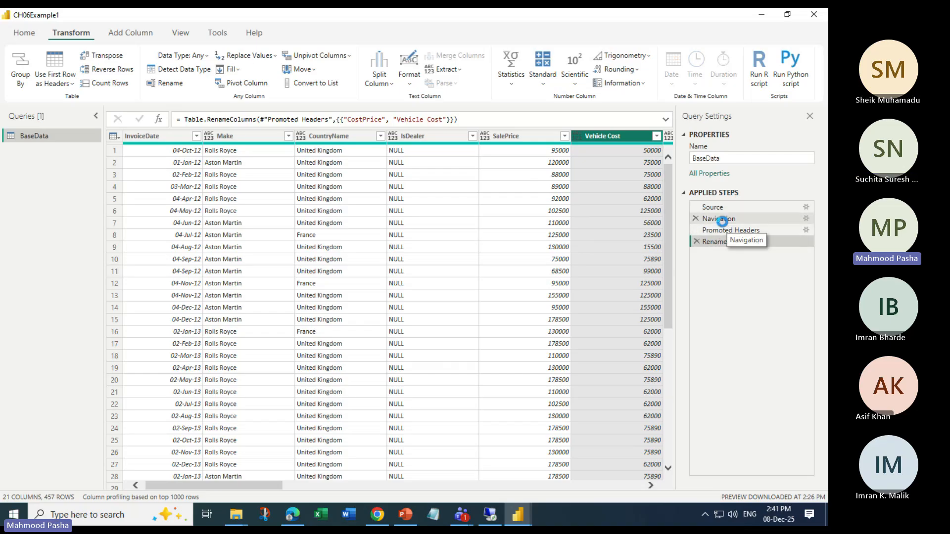
click(722, 230)
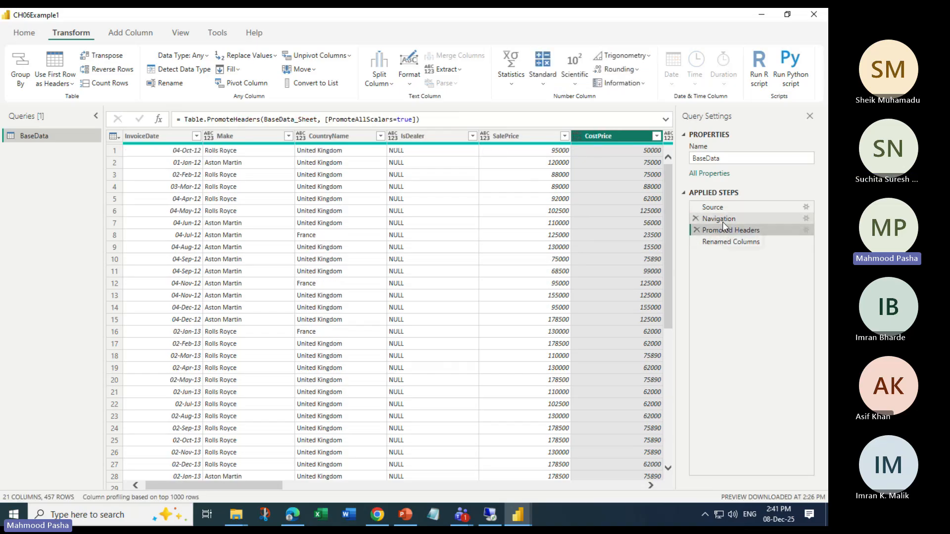
click(722, 242)
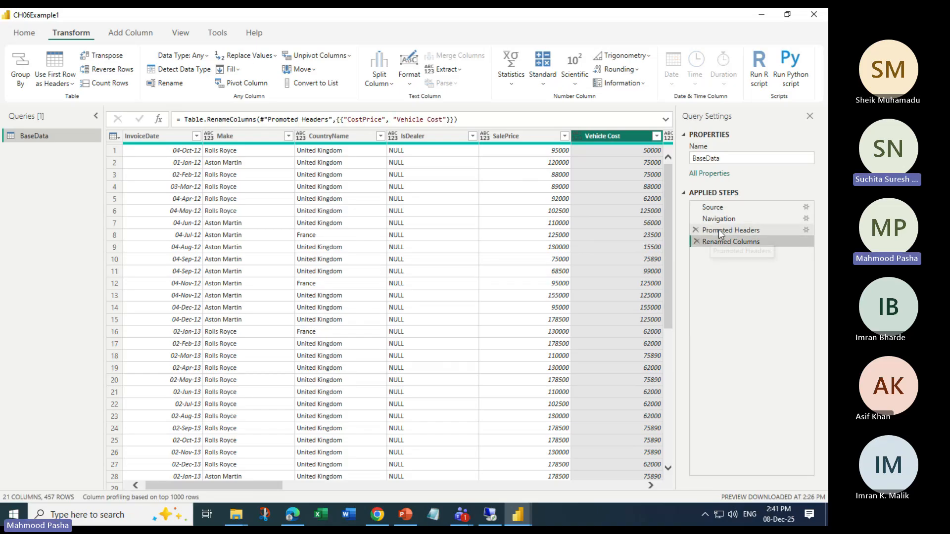
Delete the Renamed Columns applied step and rename the CostPrice column to VehicleCost
click(697, 241)
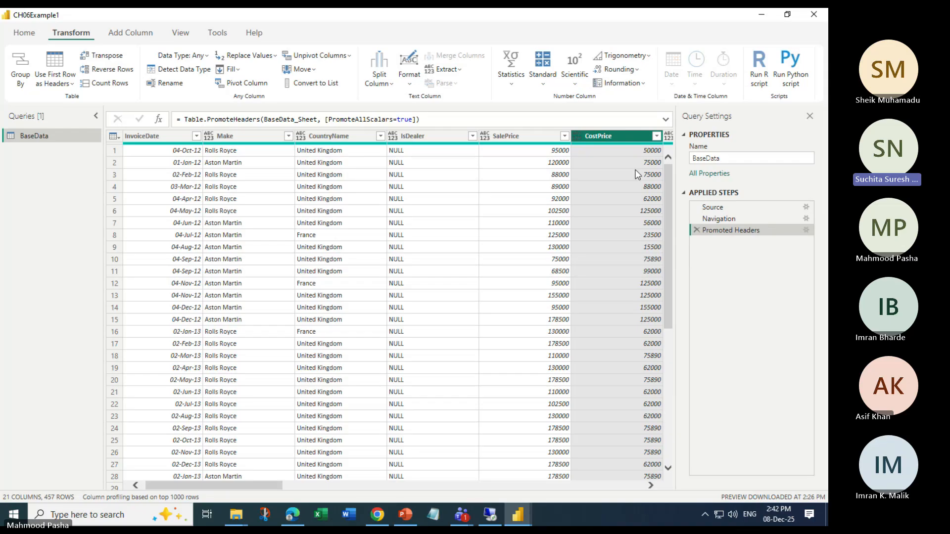
right_click(599, 137)
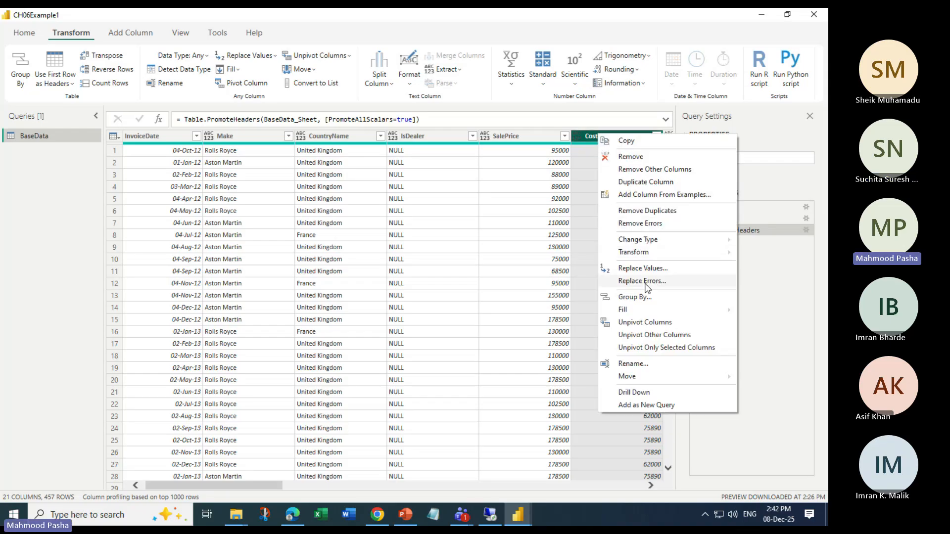
click(633, 367)
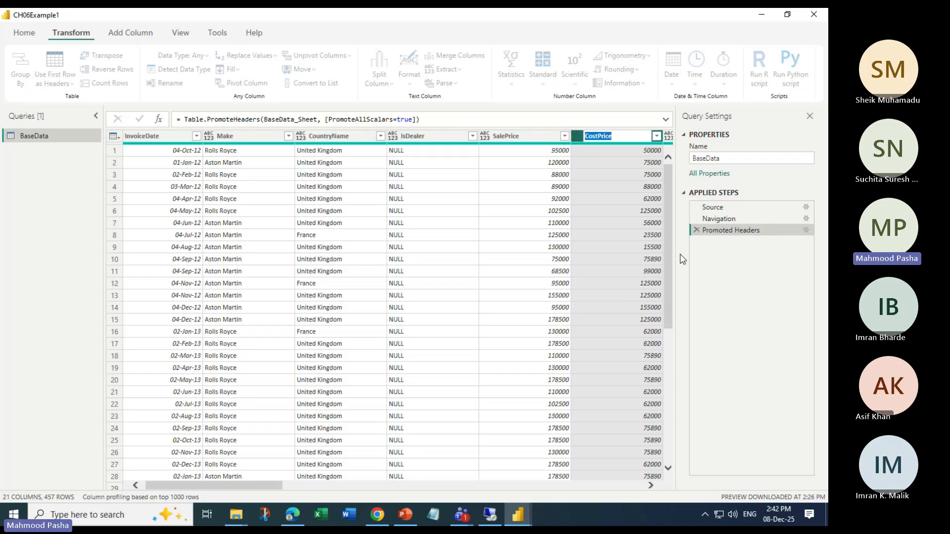
text(VehicleCost)
key(Return)
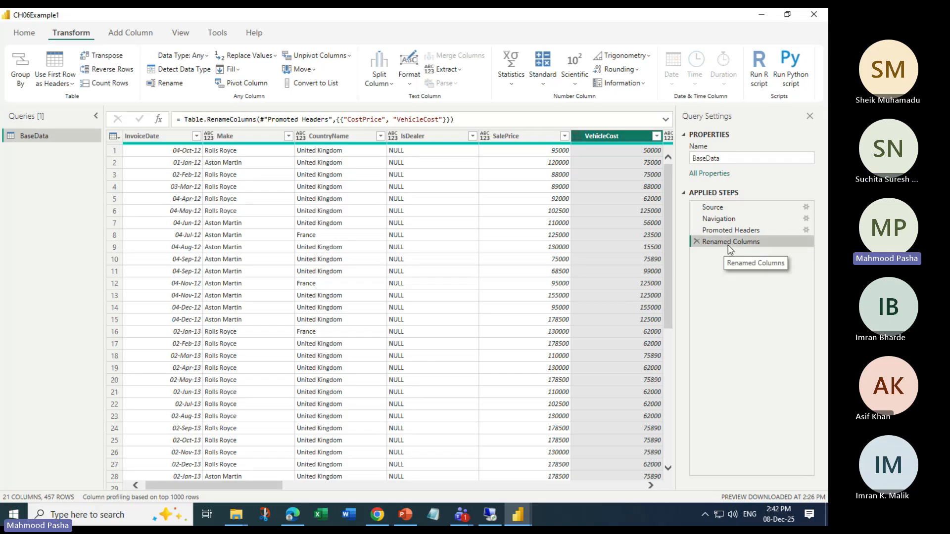
Compare the Promoted Headers and Renamed Columns applied steps' results
click(735, 230)
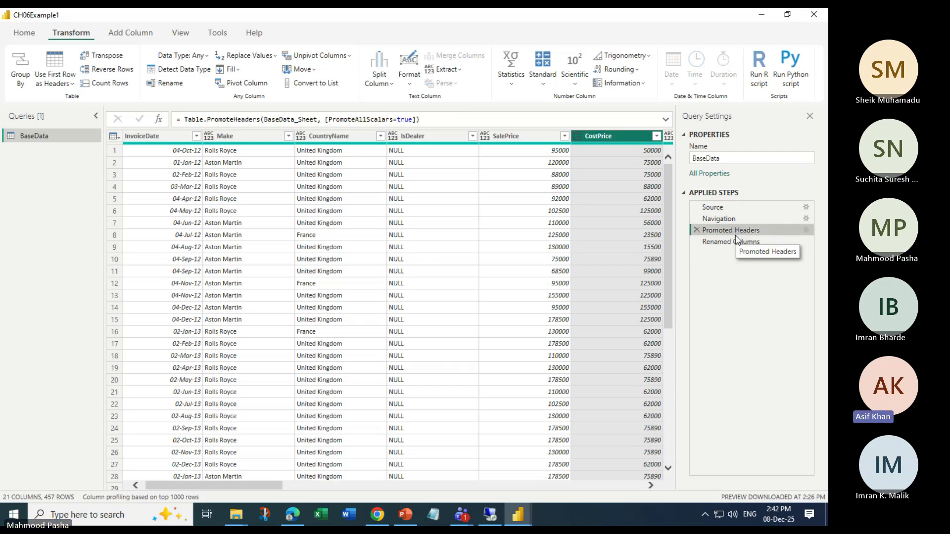
click(737, 241)
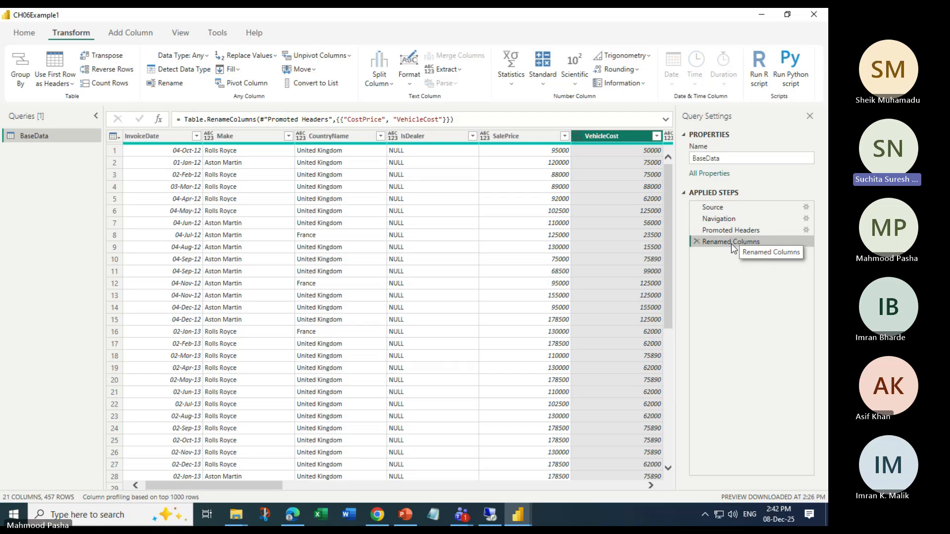
Minimize the Power Query Editor and switch to the POWER BI TRAINING Teams meeting window
click(762, 16)
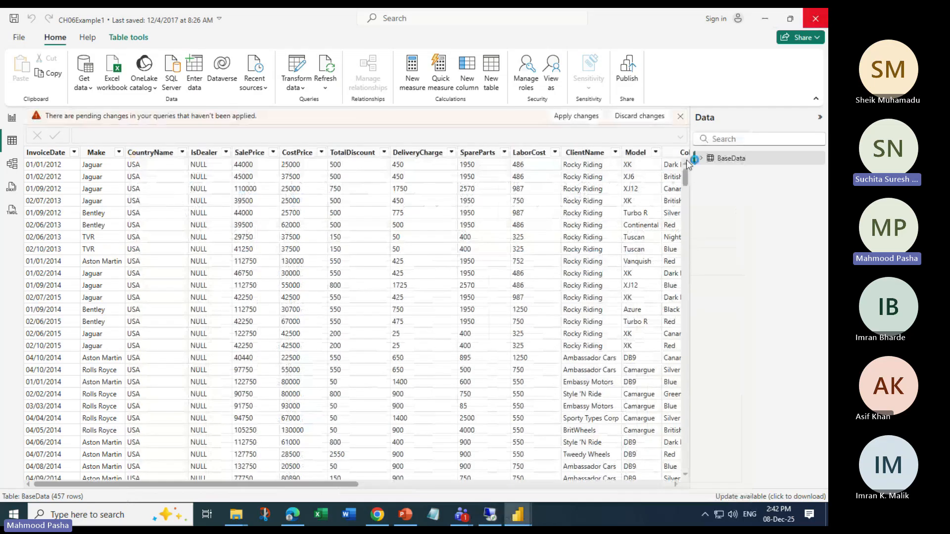
click(455, 283)
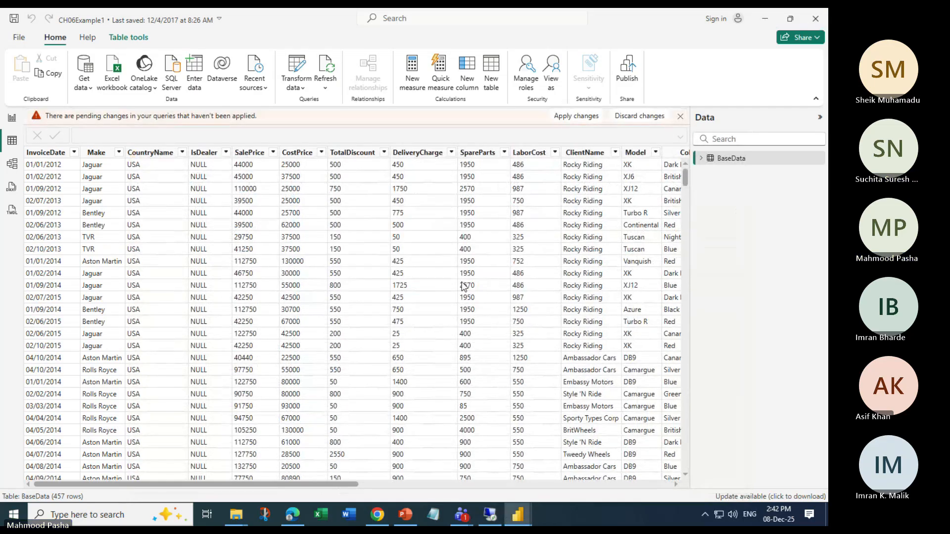
mouse_move(471, 515)
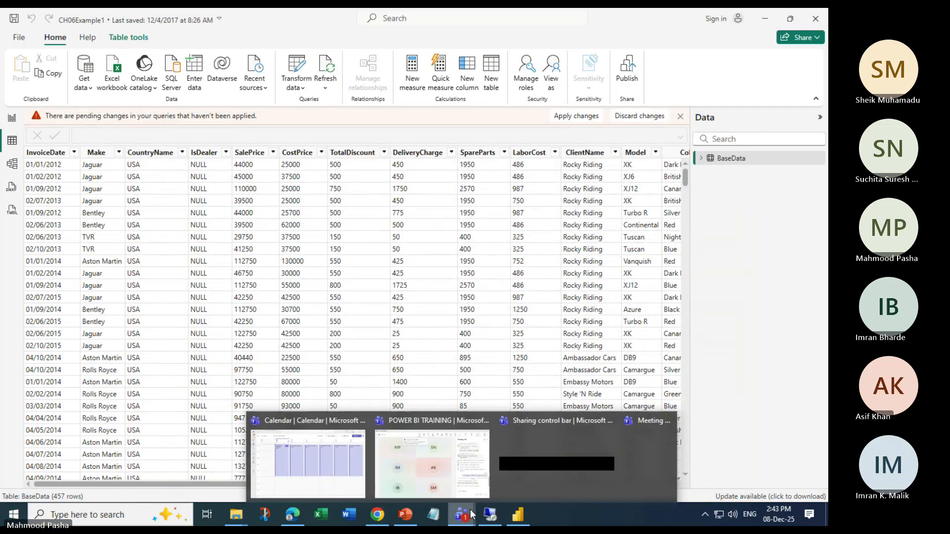
click(432, 461)
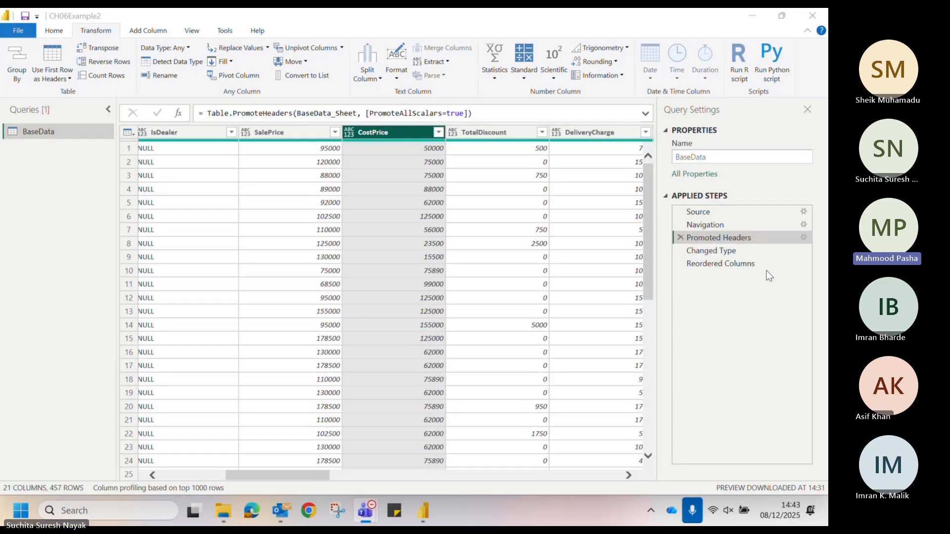
In the shared CH06Example2 query, select the Reordered Columns step and rename the CostPrice column to Vehicle Cost
click(755, 270)
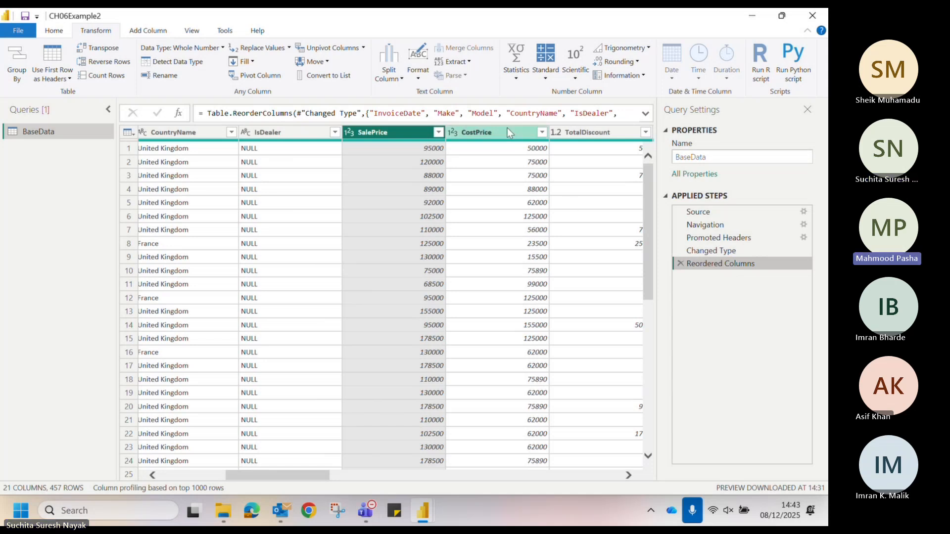
click(532, 133)
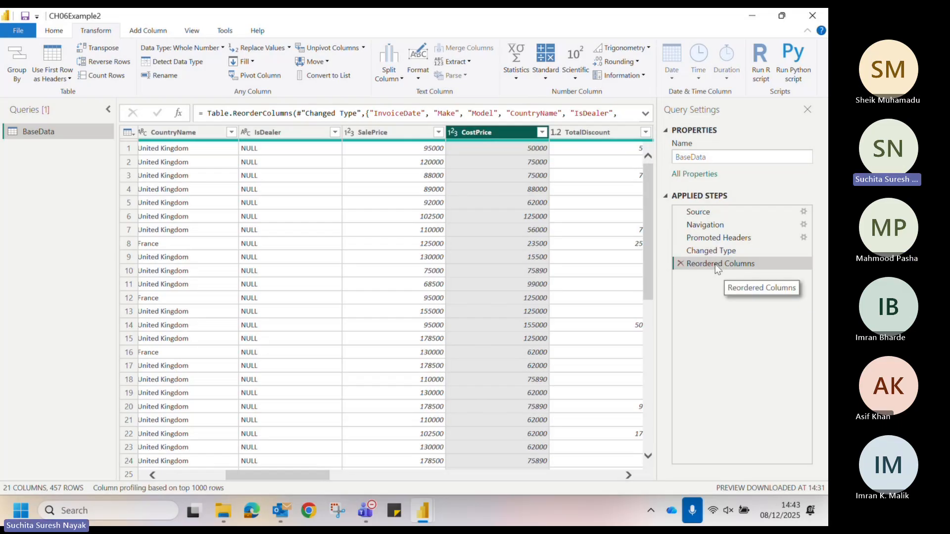
right_click(487, 137)
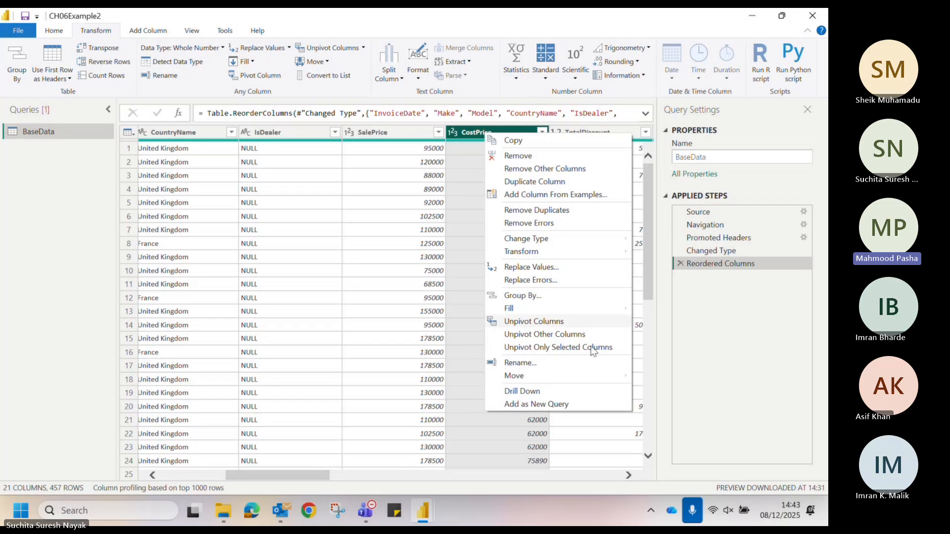
click(560, 365)
text(Veh)
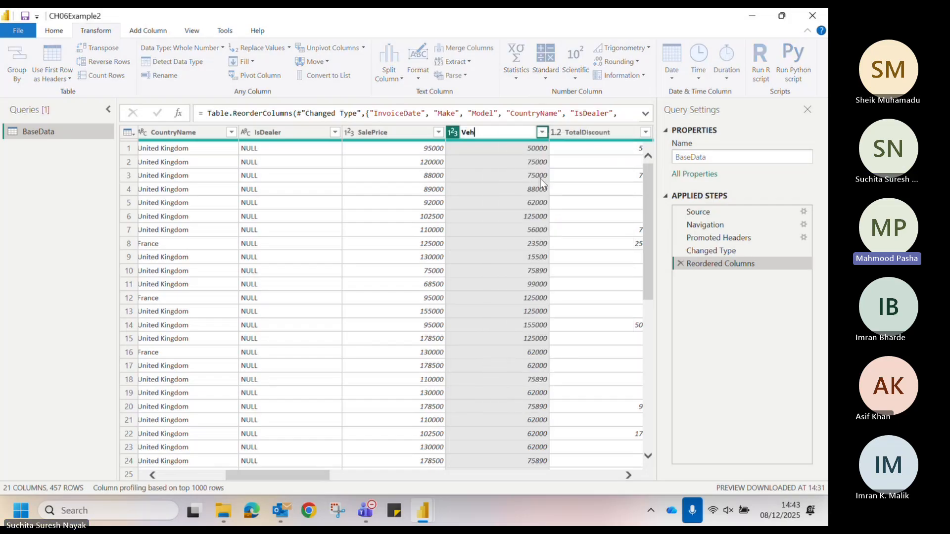
text(icle Cost)
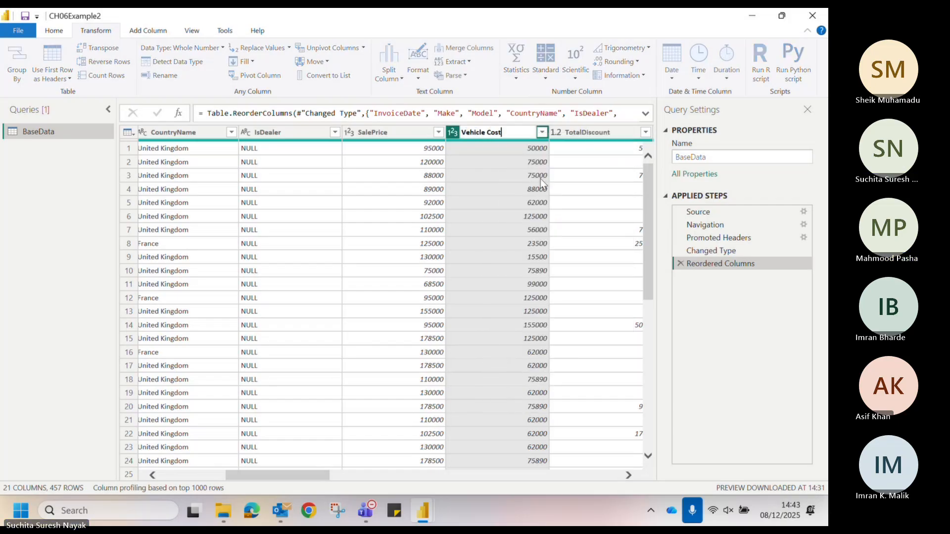
key(Return)
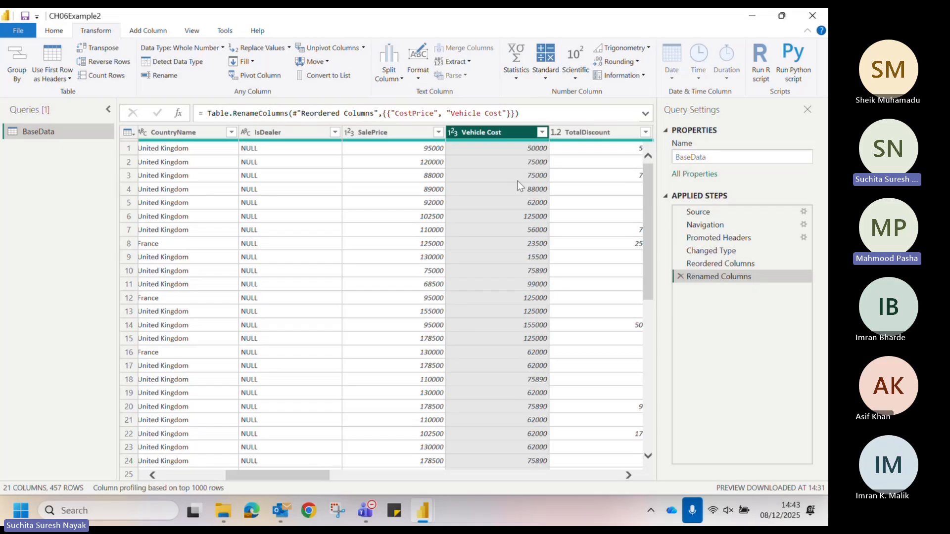
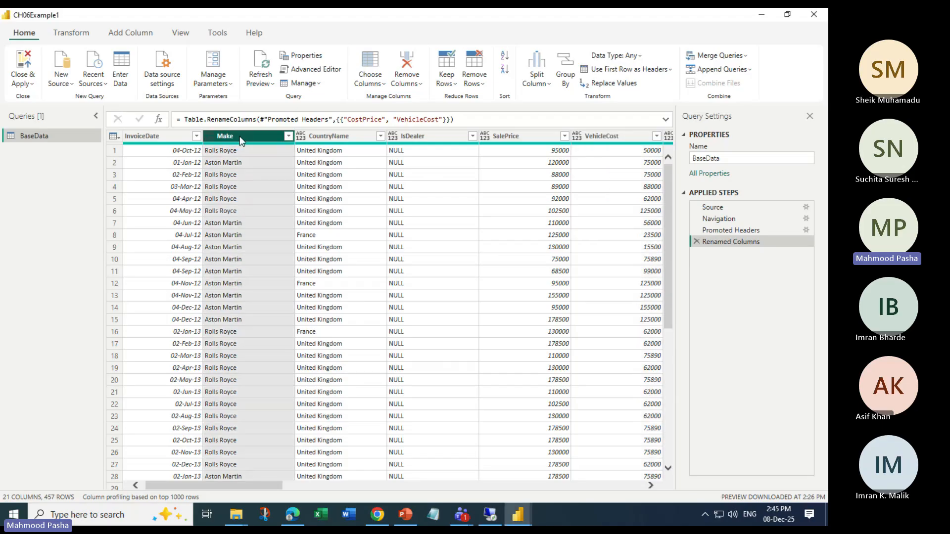
Drag the Make and CountryName column headers to swap the two columns' order
drag(245, 139, 336, 163)
drag(238, 144, 433, 153)
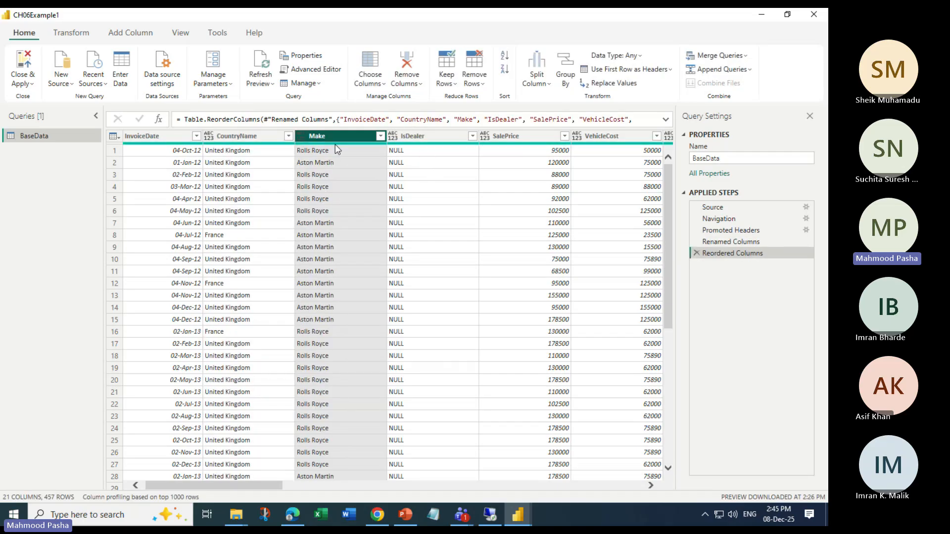
drag(281, 139, 419, 158)
drag(242, 138, 426, 179)
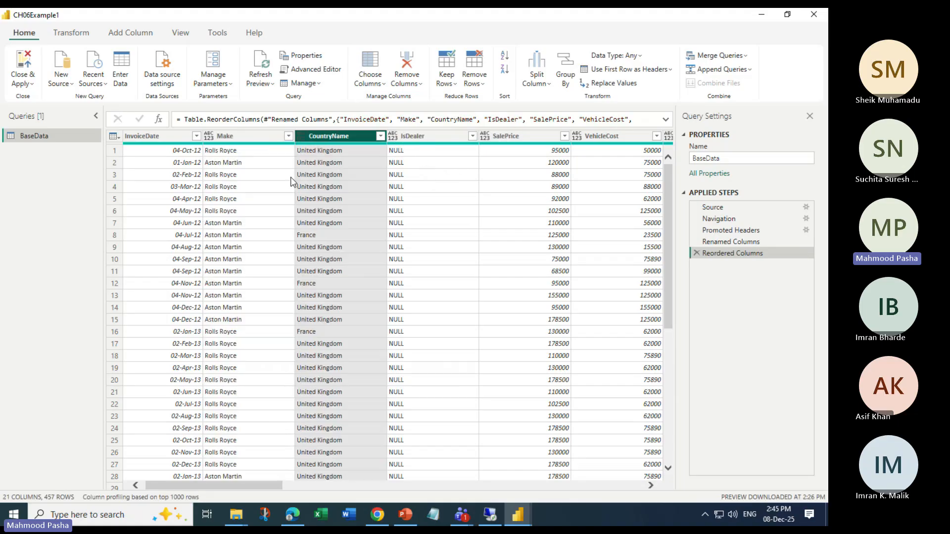
drag(227, 138, 424, 158)
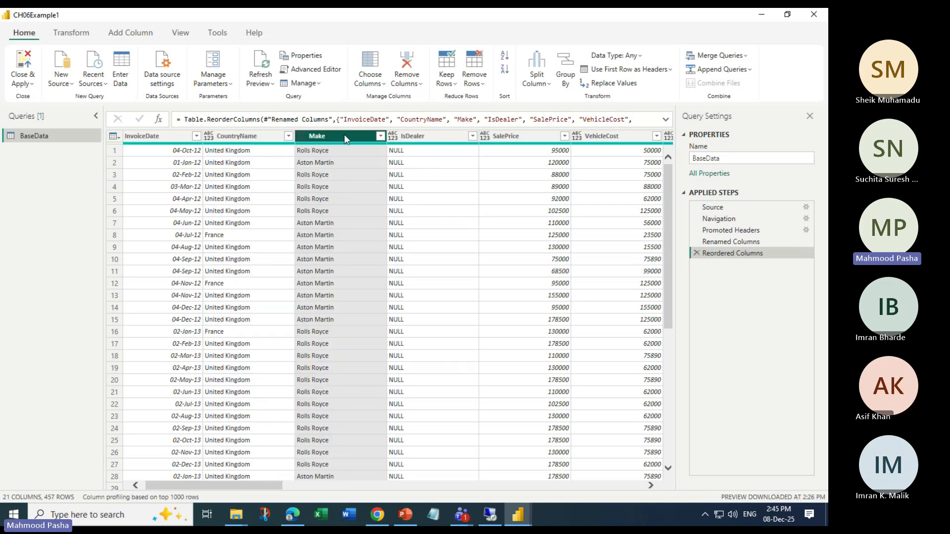
Move the CountryName column right, then to the end, then to the beginning of the table
right_click(238, 134)
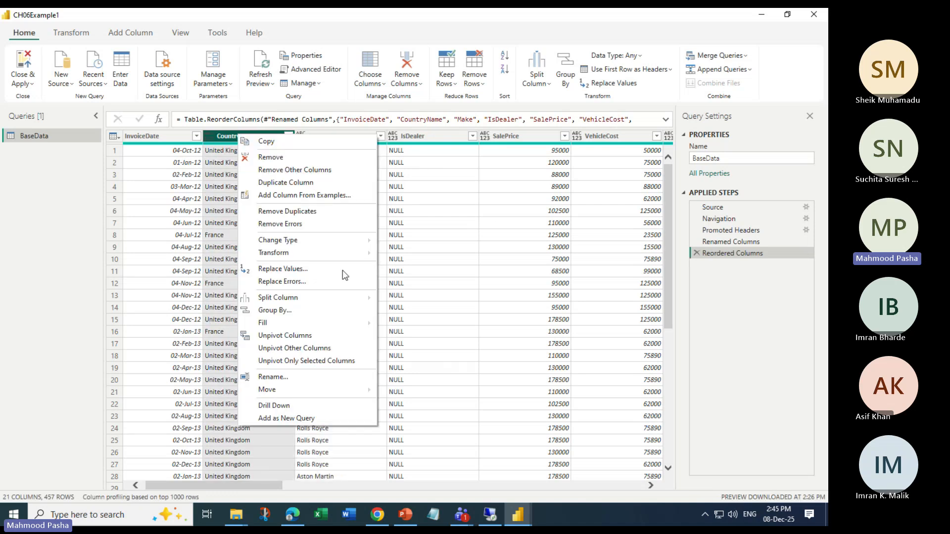
mouse_move(295, 393)
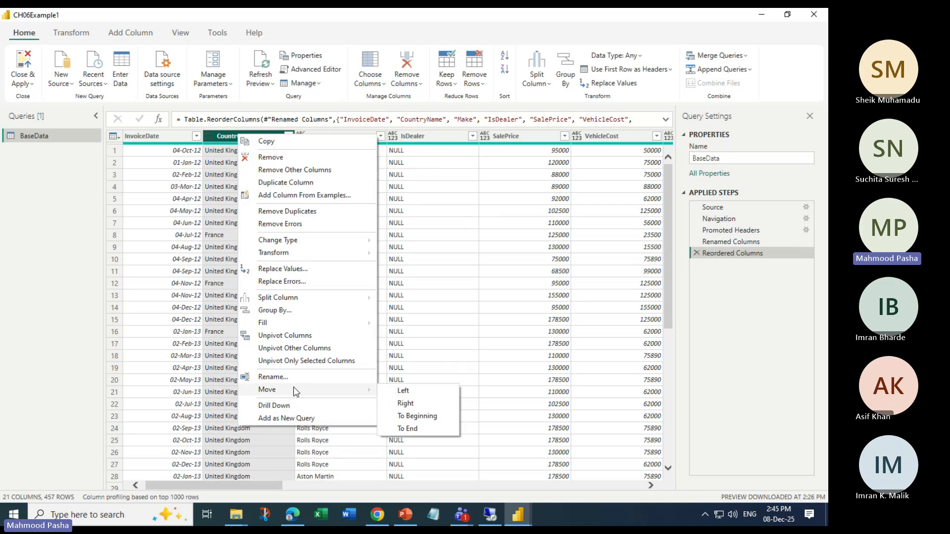
click(417, 403)
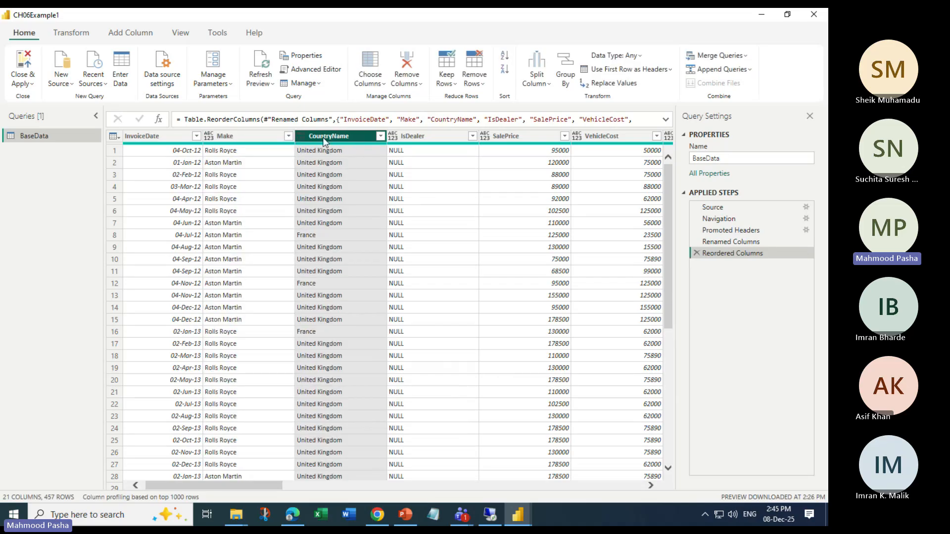
right_click(325, 142)
mouse_move(381, 392)
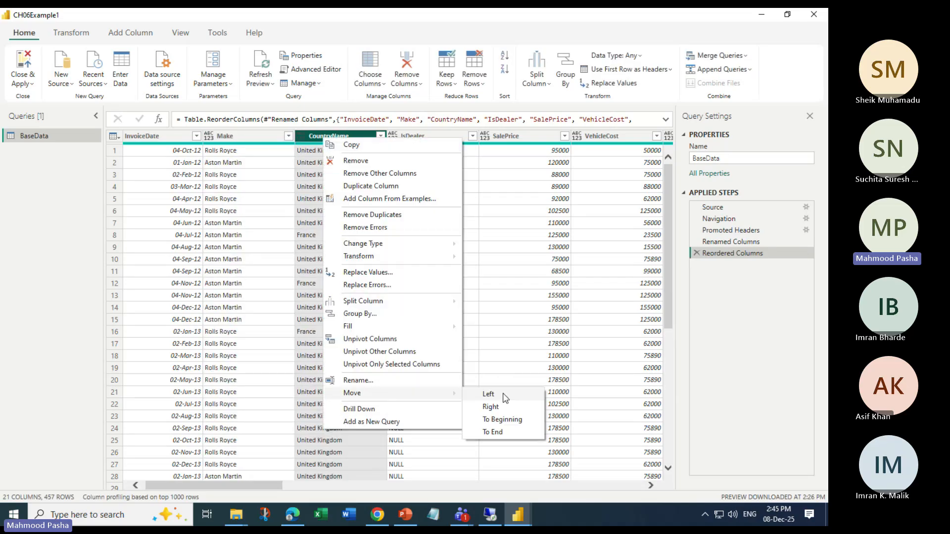
click(495, 432)
right_click(608, 138)
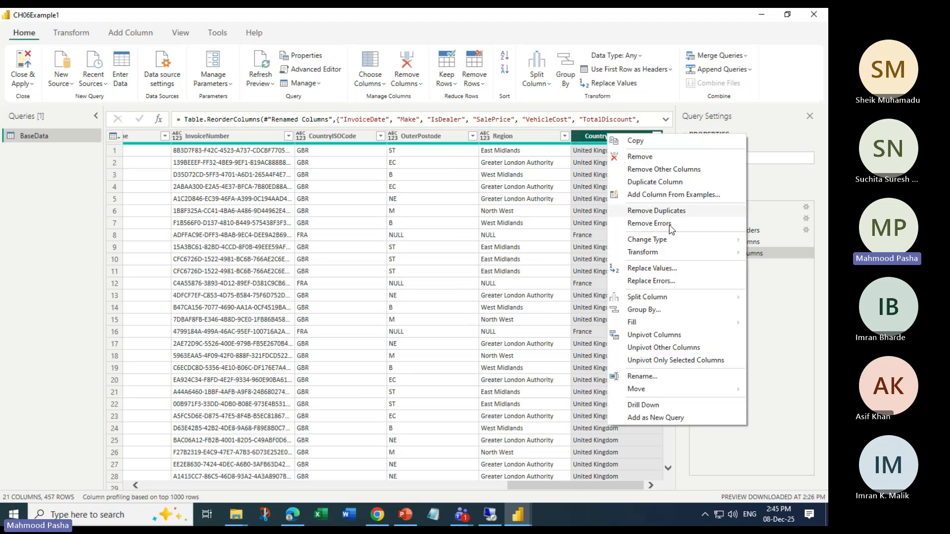
mouse_move(638, 389)
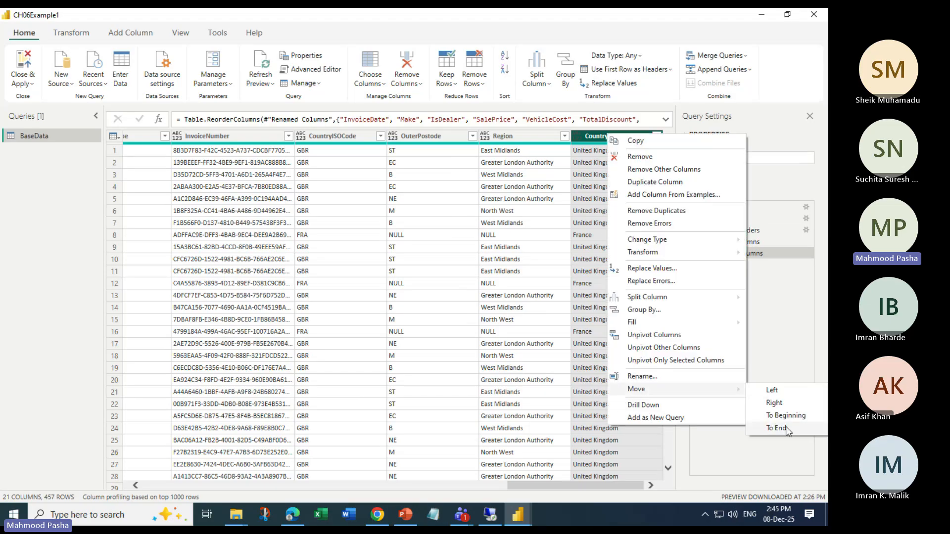
click(775, 417)
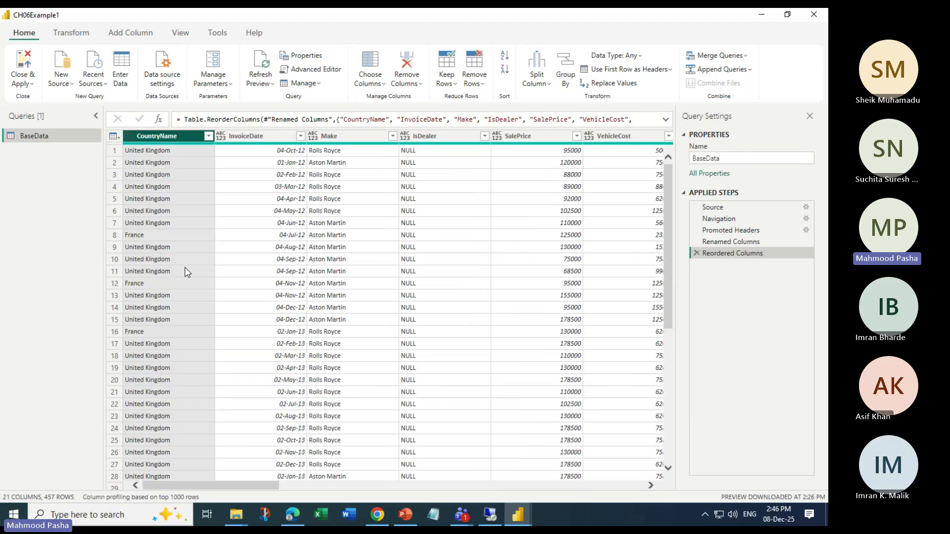
Drag CountryName back after InvoiceDate, then delete the Reordered Columns applied step
drag(157, 137, 342, 154)
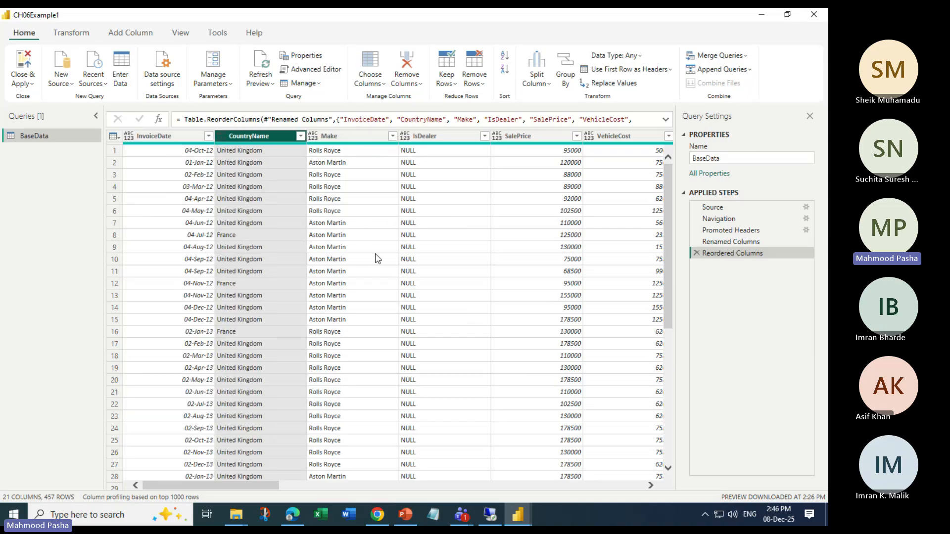
click(696, 254)
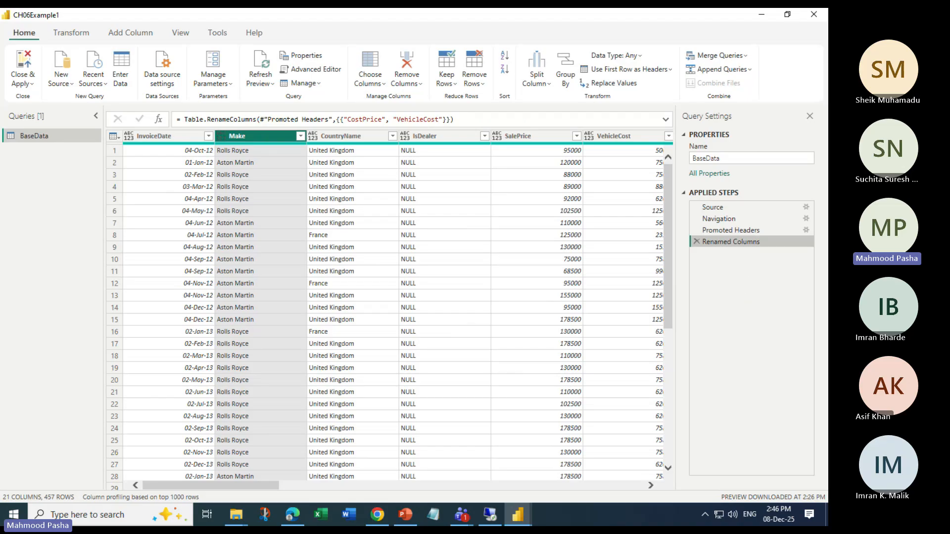
key(alt+Tab)
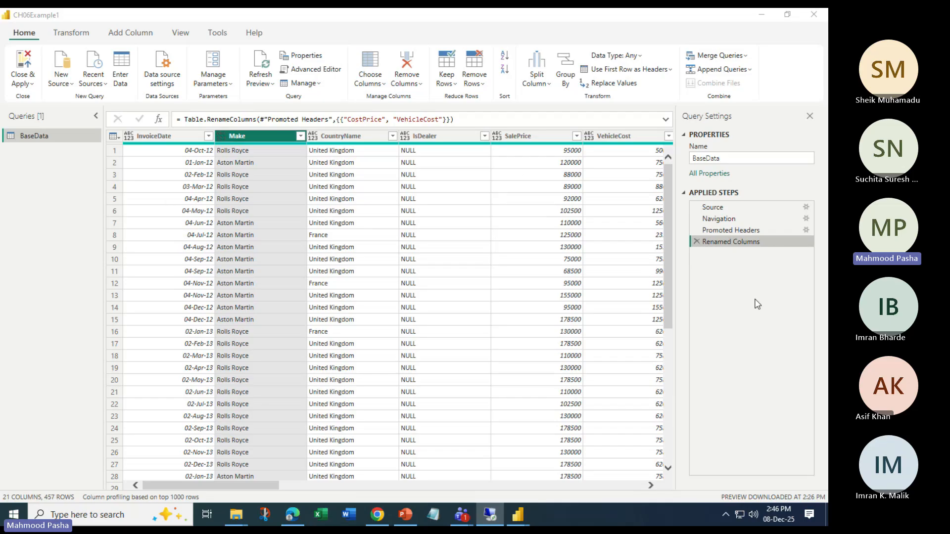
click(735, 323)
click(270, 184)
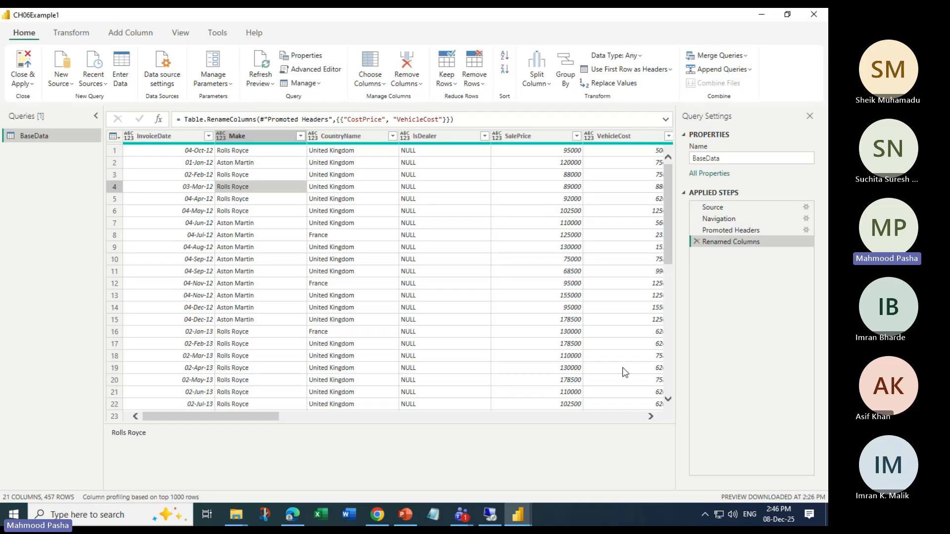
click(272, 135)
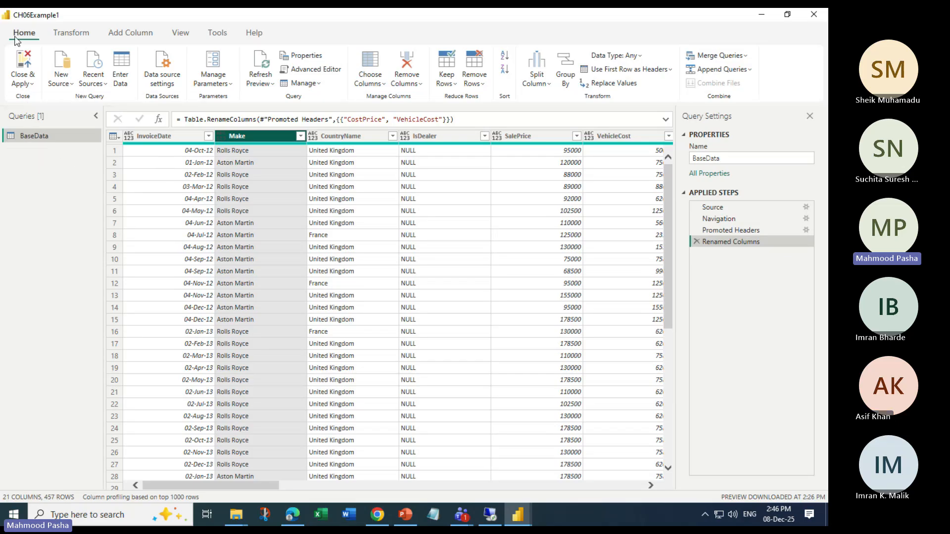
Duplicate the BaseData query and rename the copy BaseData_Test
right_click(38, 135)
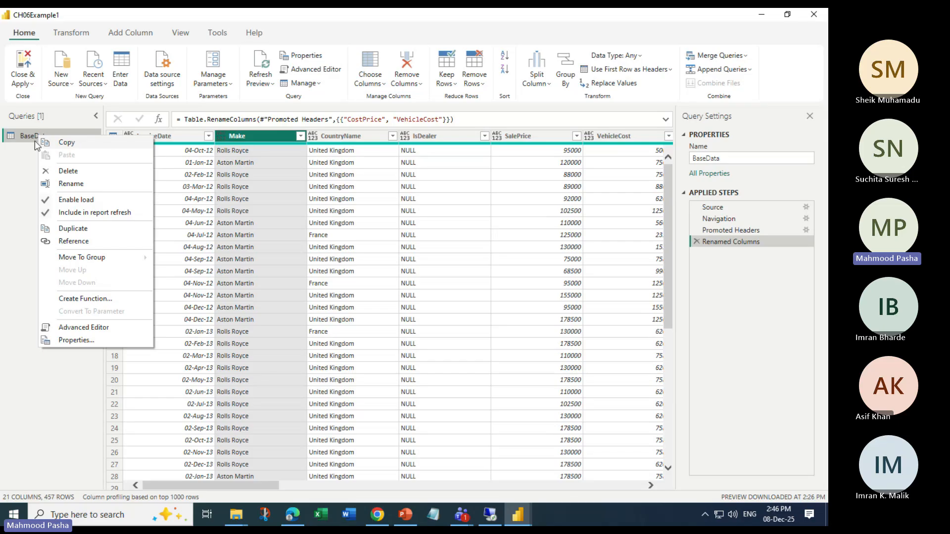
click(78, 230)
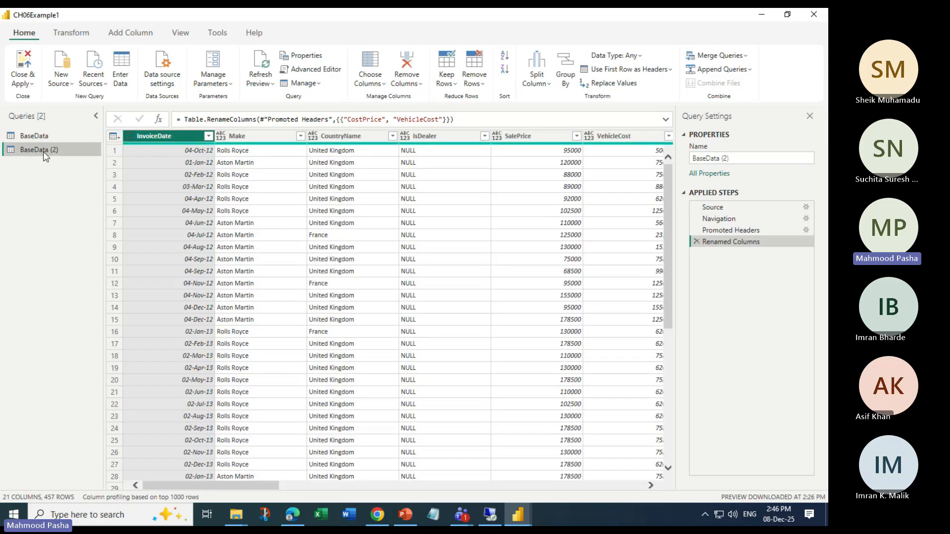
right_click(43, 151)
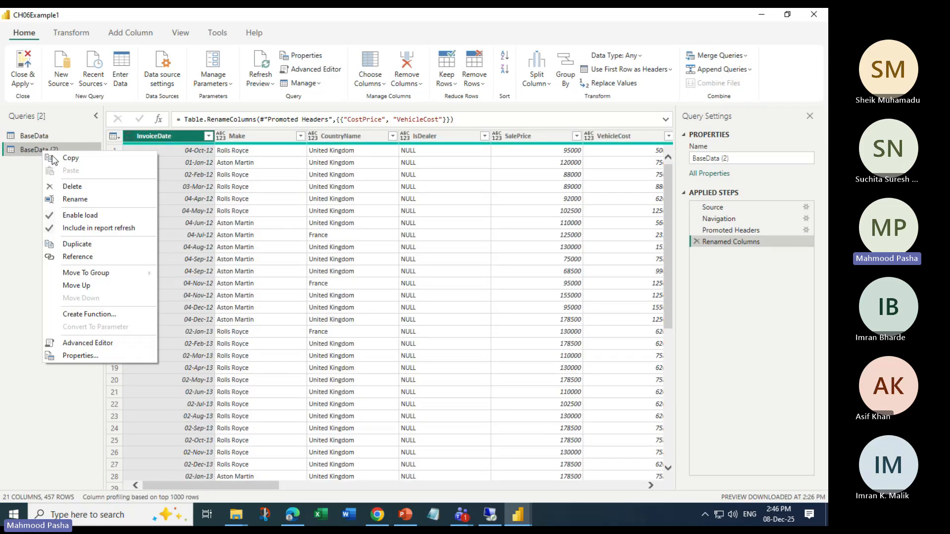
click(75, 200)
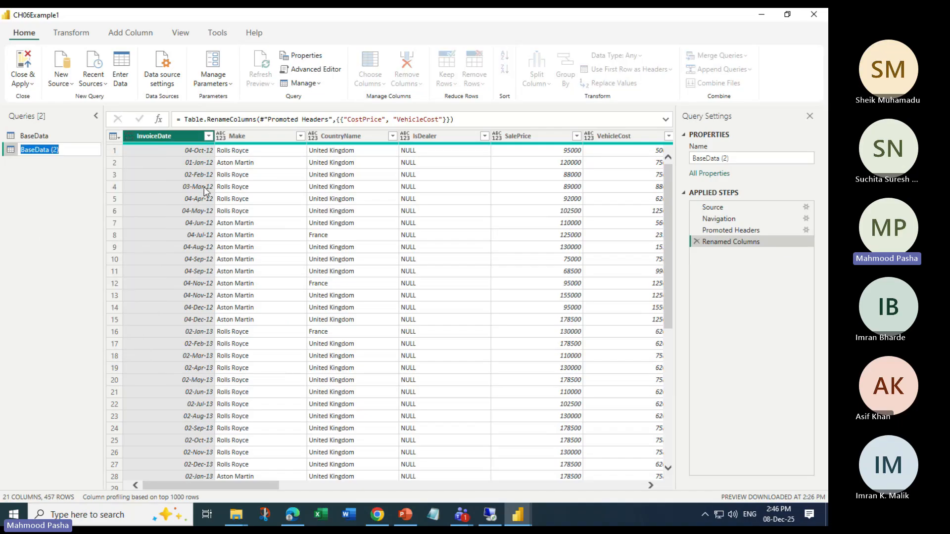
key(End)
key(BackSpace)
key(BackSpace)
key(BackSpace)
text(_Test)
key(Return)
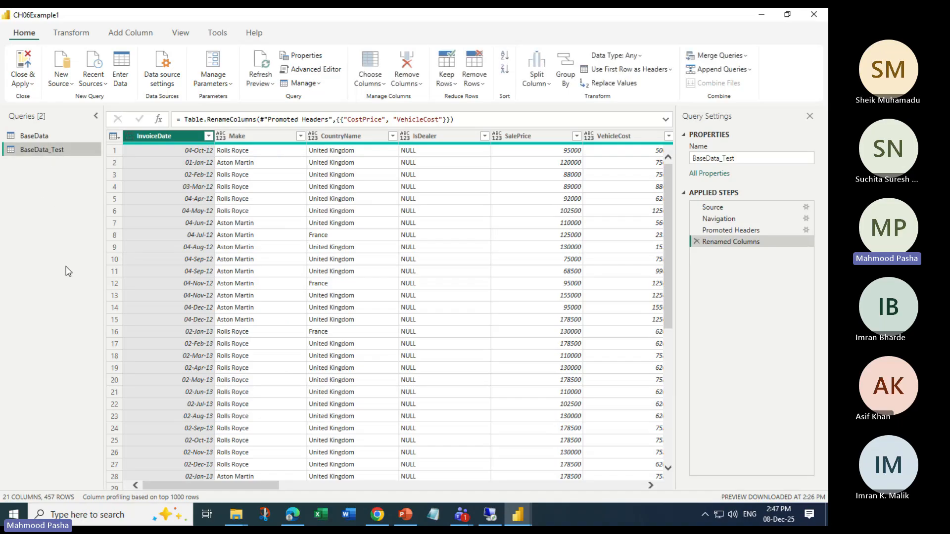
Switch between the BaseData and BaseData_Test queries to compare their previews and settings
click(39, 135)
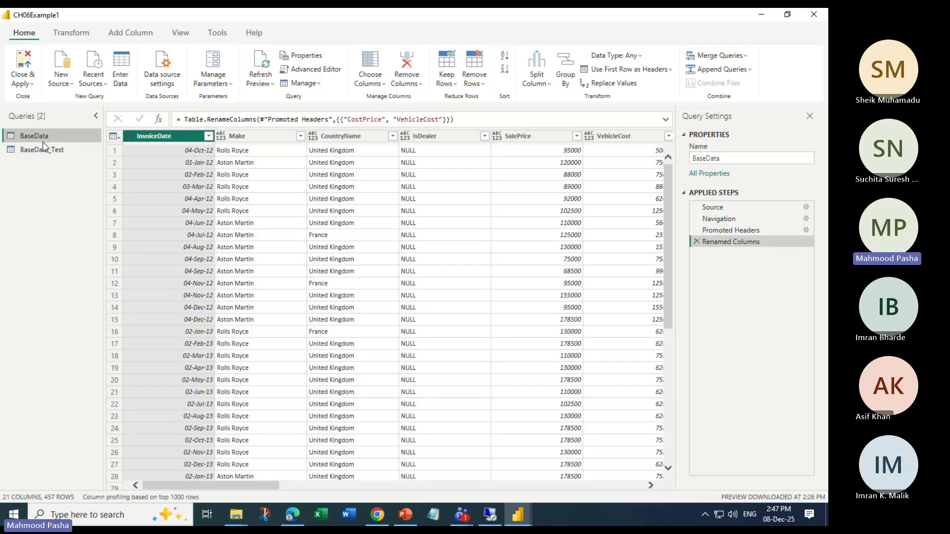
click(42, 148)
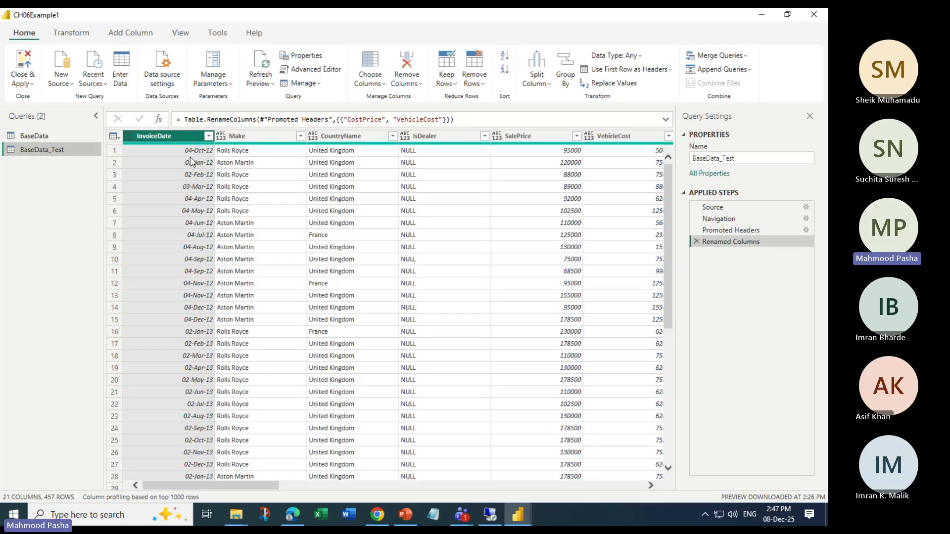
click(30, 135)
click(52, 148)
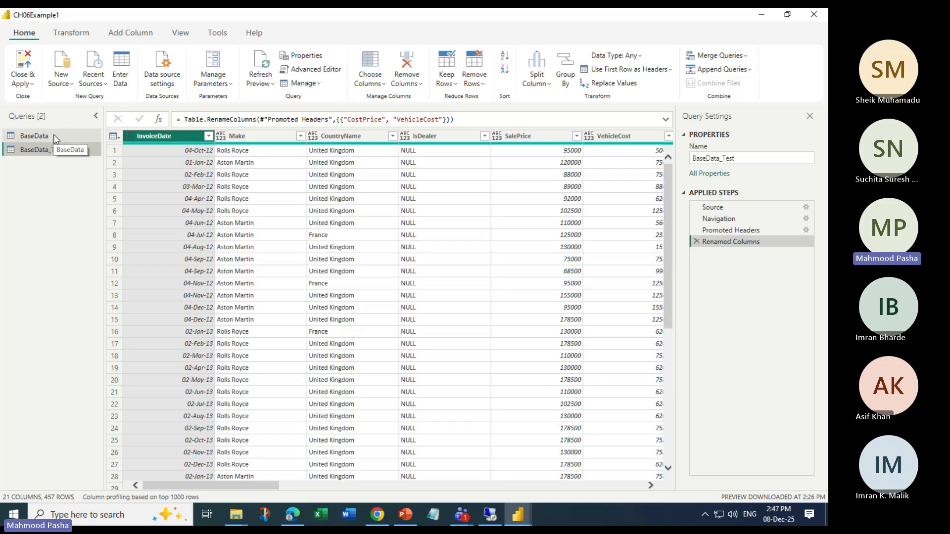
click(47, 136)
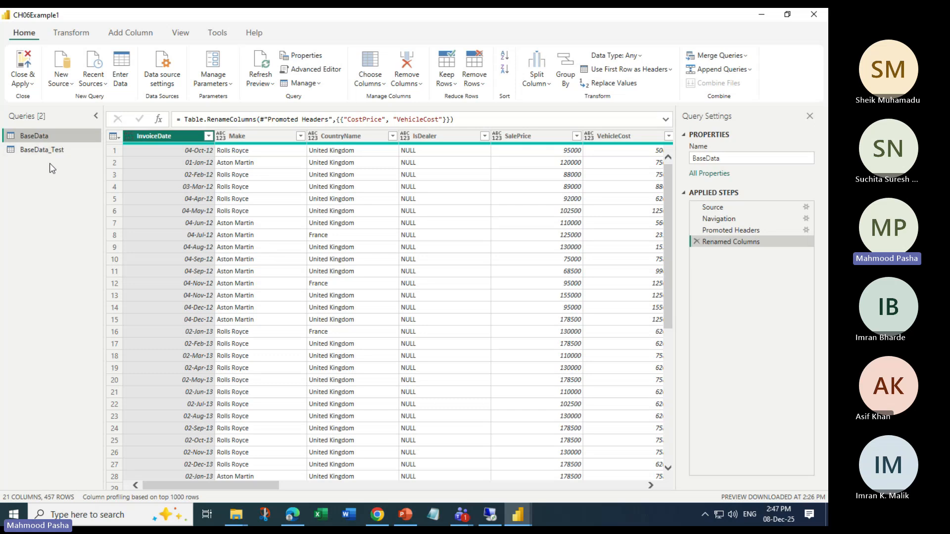
click(47, 149)
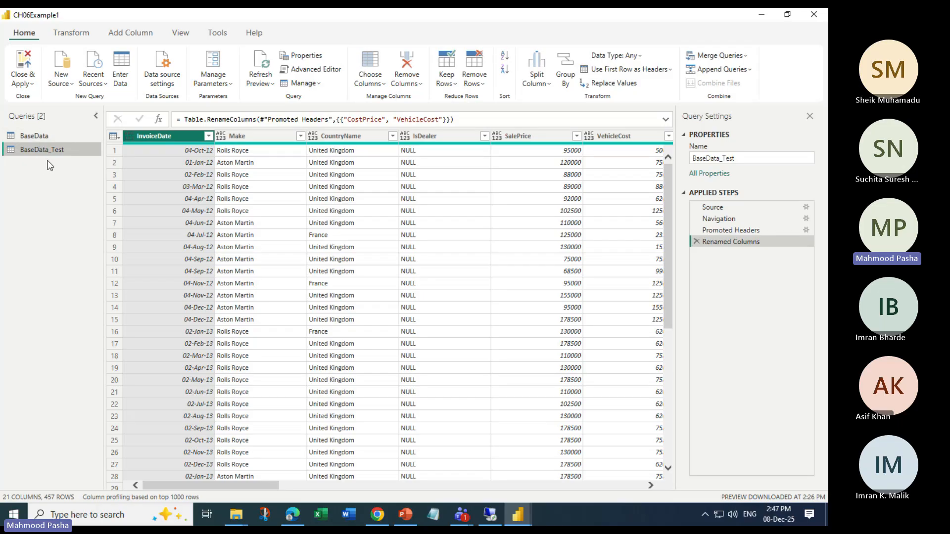
right_click(31, 136)
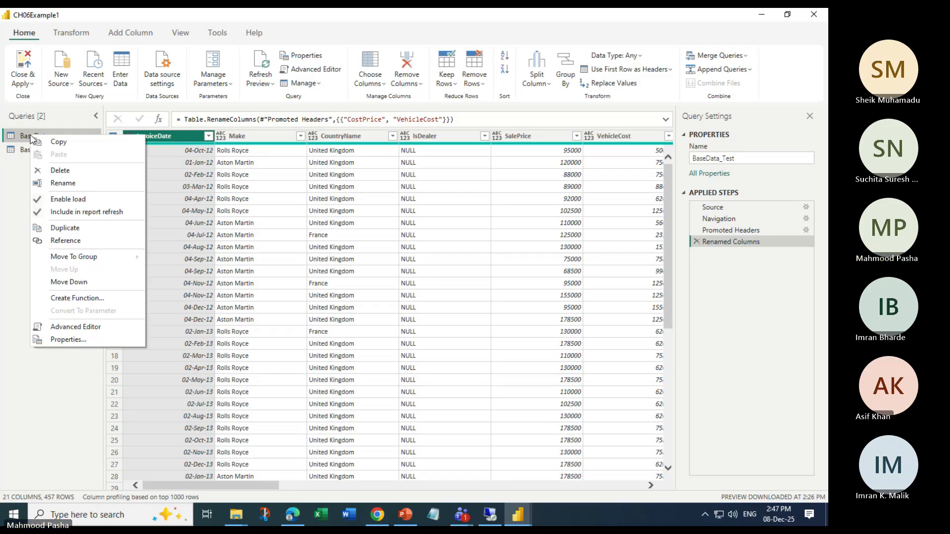
click(14, 192)
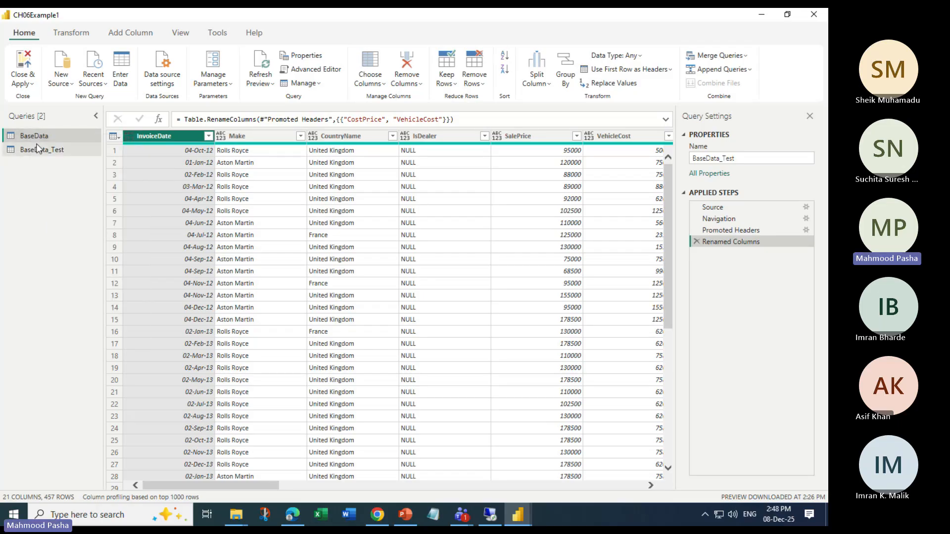
click(63, 150)
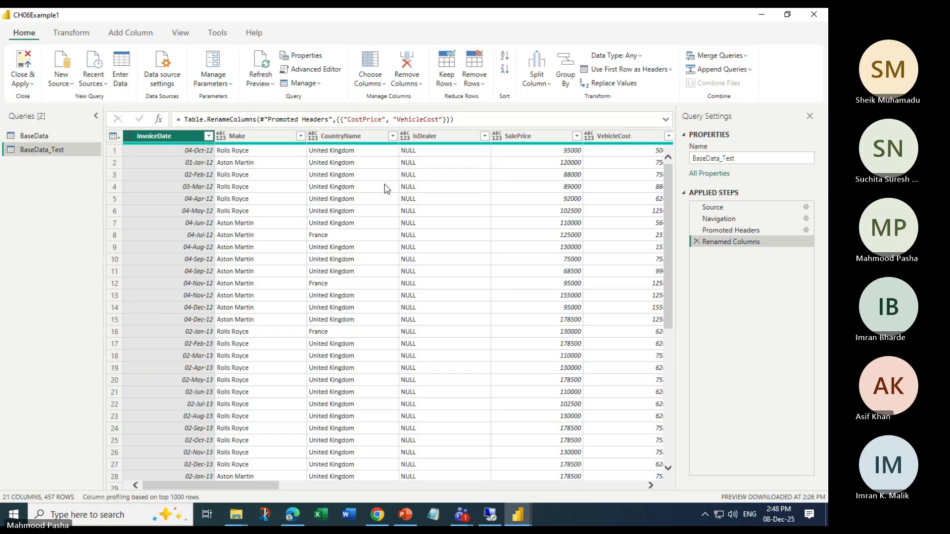
Close the Power Query Editor and apply the pending query changes
click(27, 83)
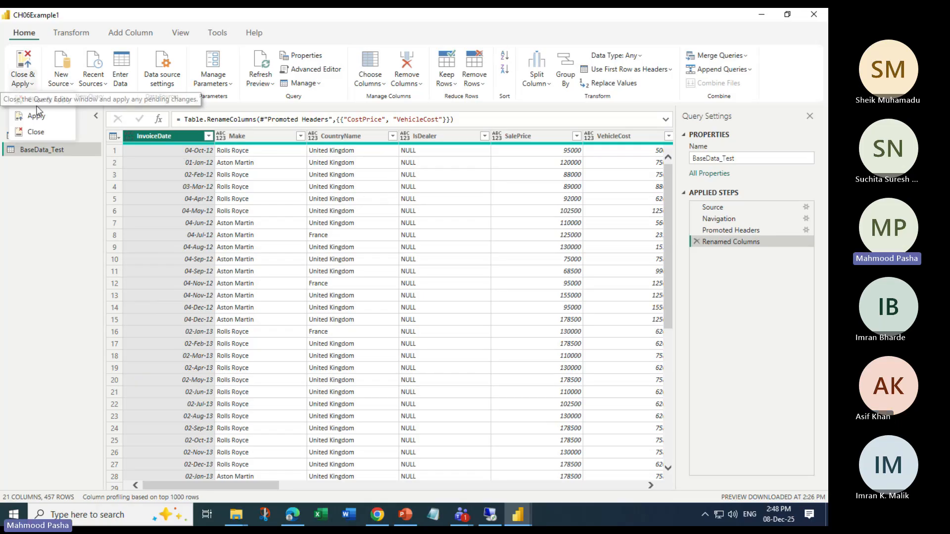
click(23, 212)
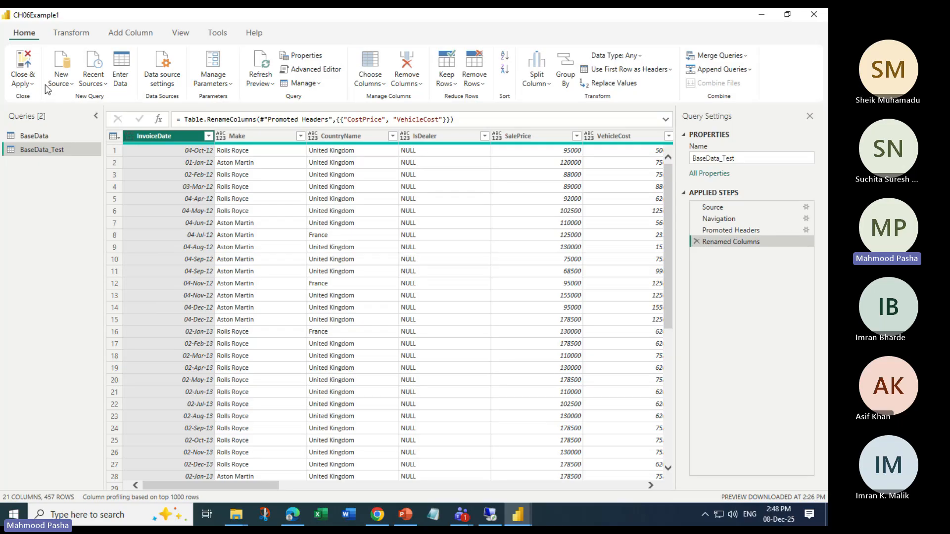
click(25, 82)
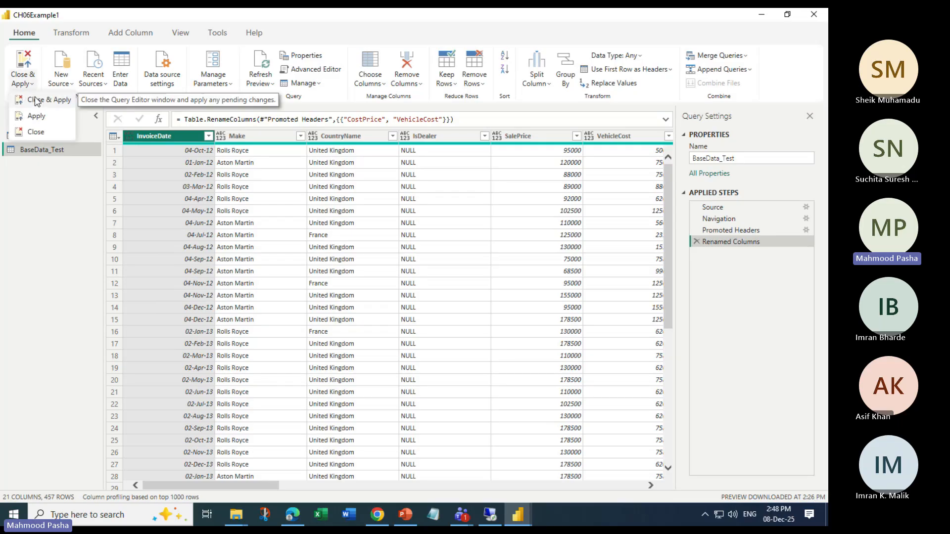
click(36, 102)
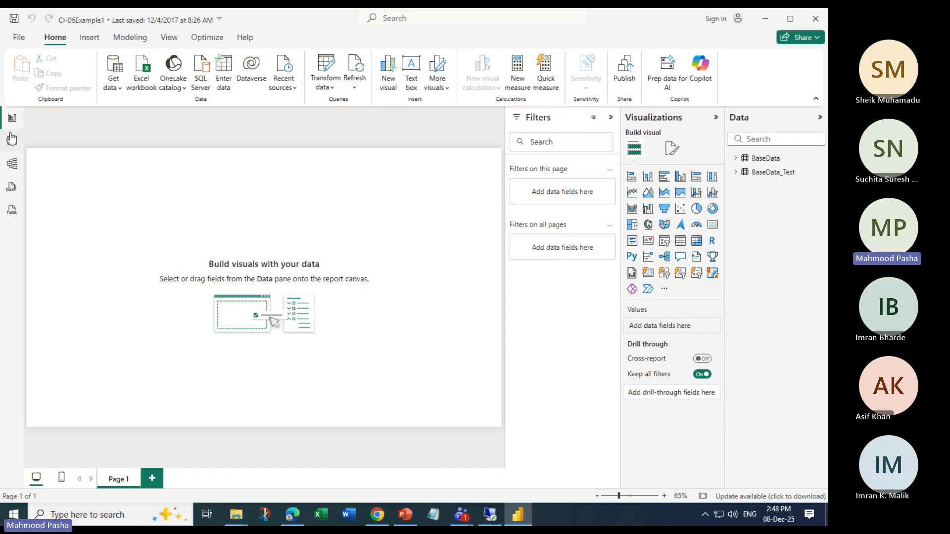
Reopen the Power Query Editor with Transform data and switch between the BaseData_Test and BaseData queries
click(320, 71)
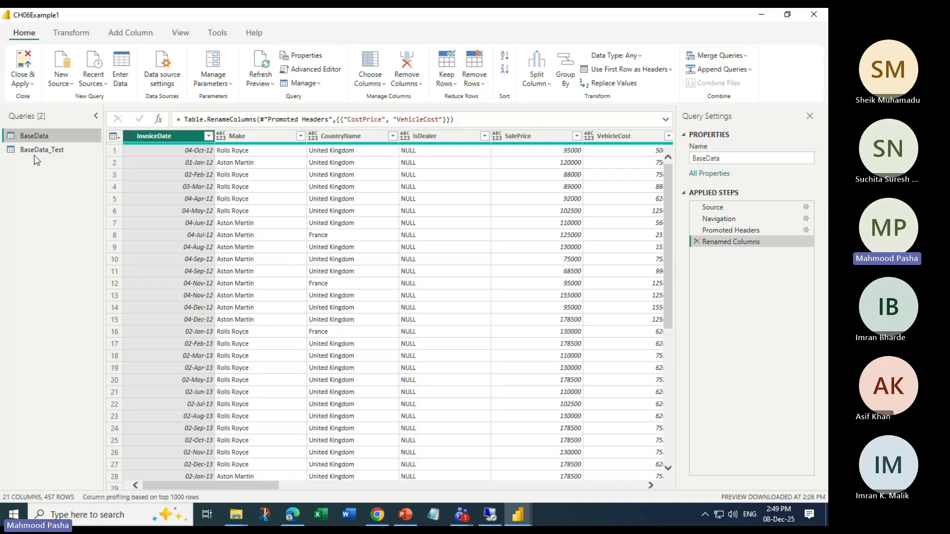
click(64, 150)
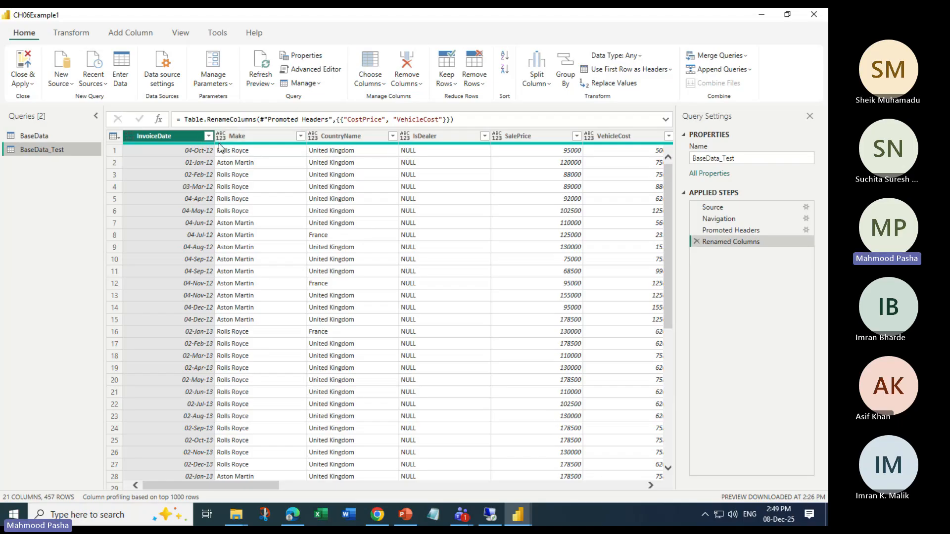
click(36, 136)
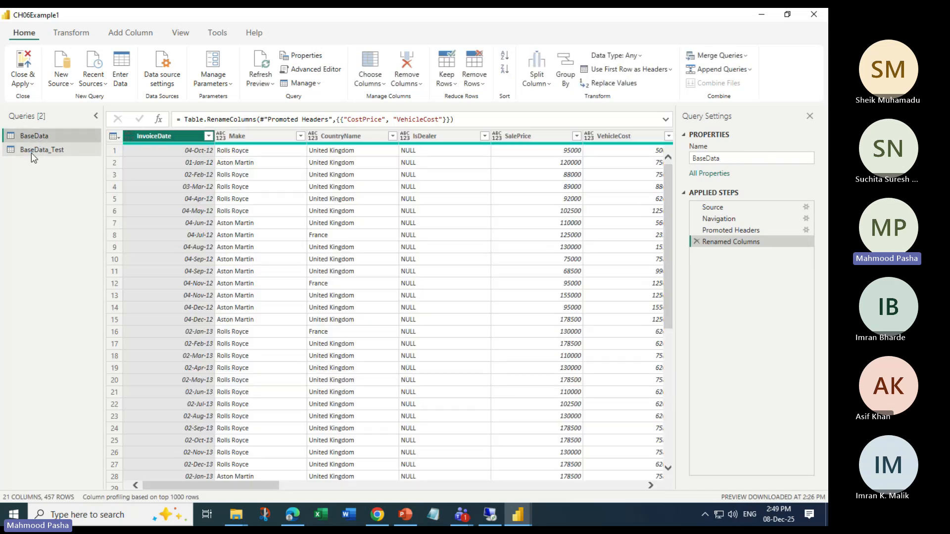
In the BaseData_Test query, remove all columns except Make
click(31, 151)
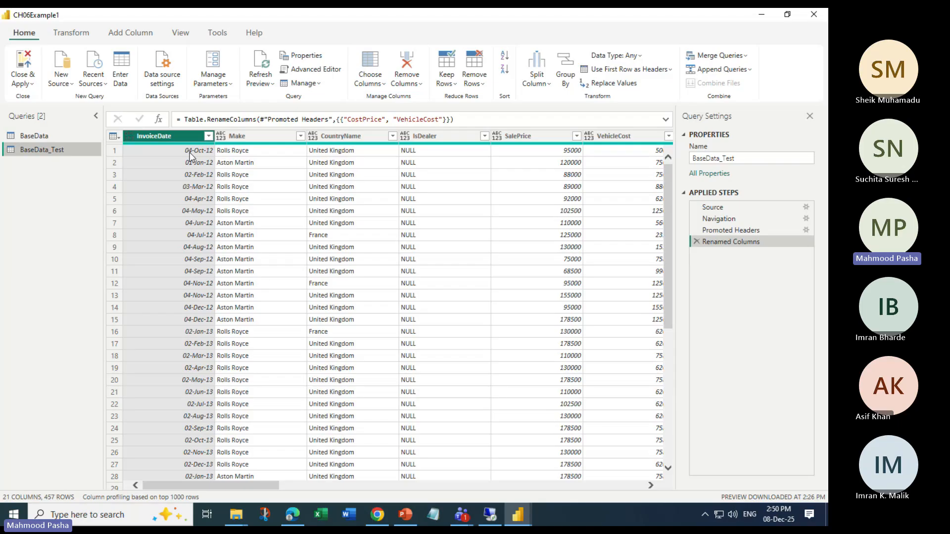
click(242, 137)
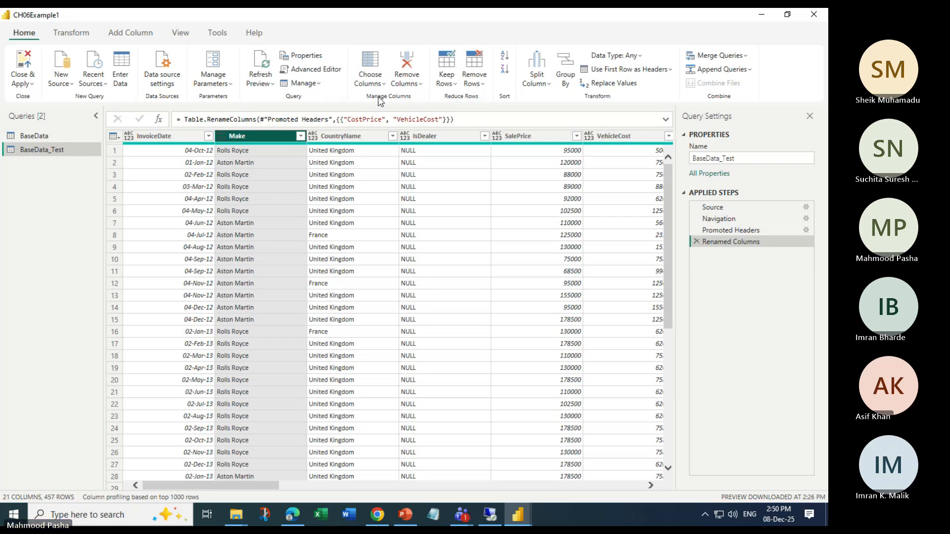
click(407, 83)
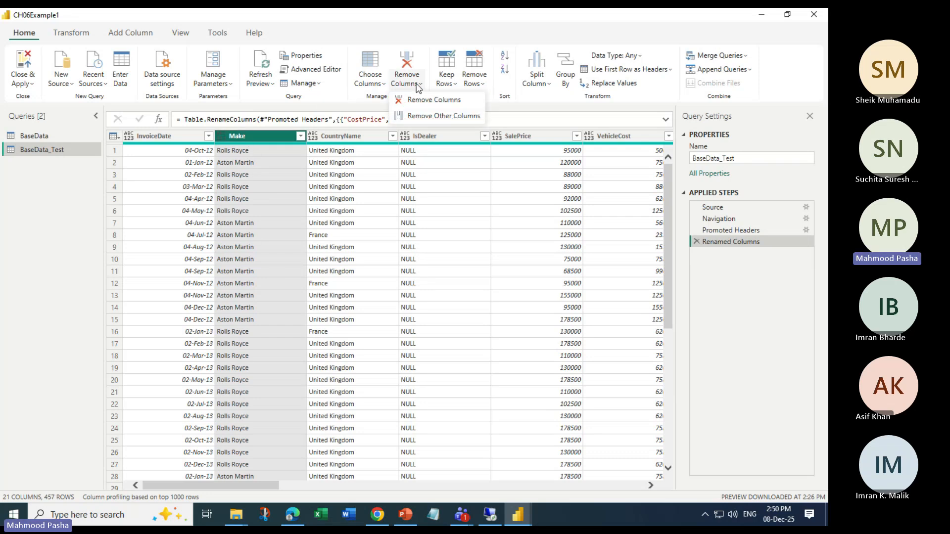
click(466, 118)
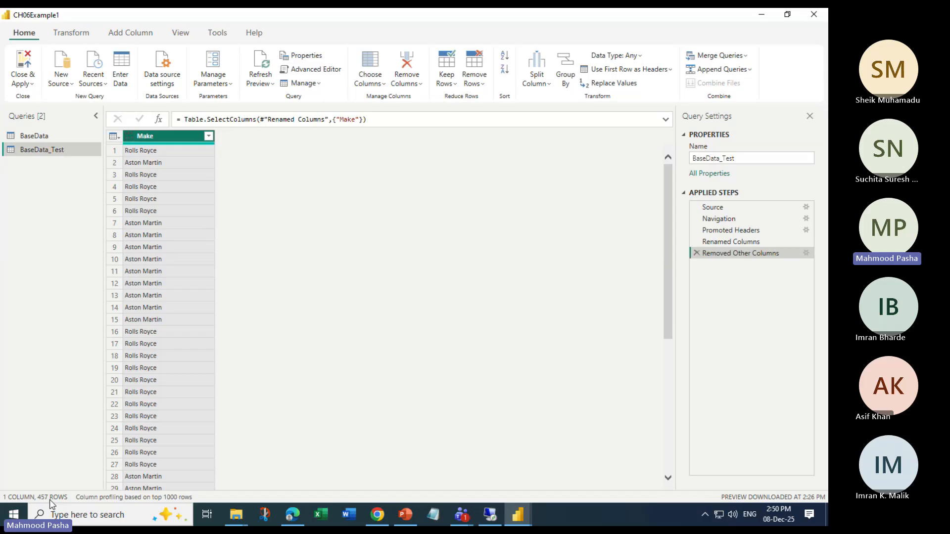
Remove duplicate values from the Make column, then close the editor and apply the changes
right_click(183, 141)
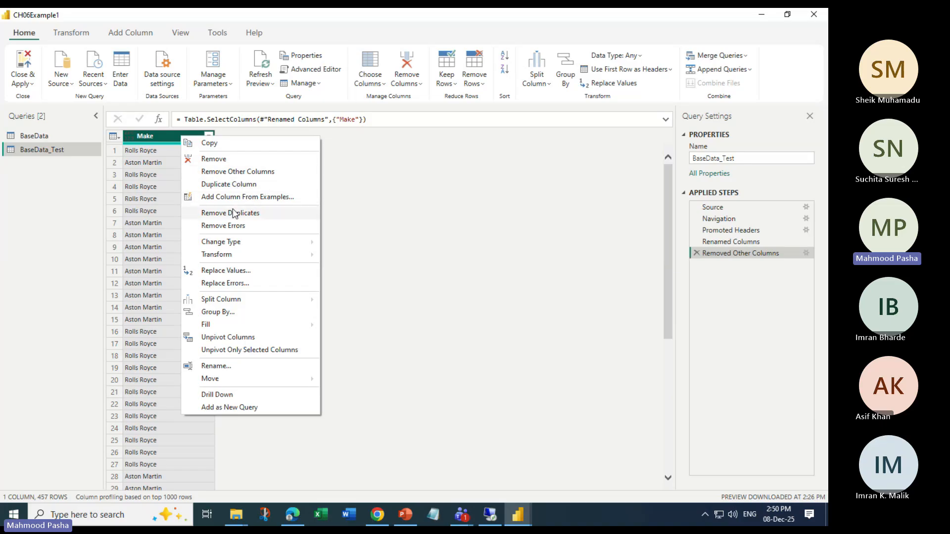
right_click(159, 139)
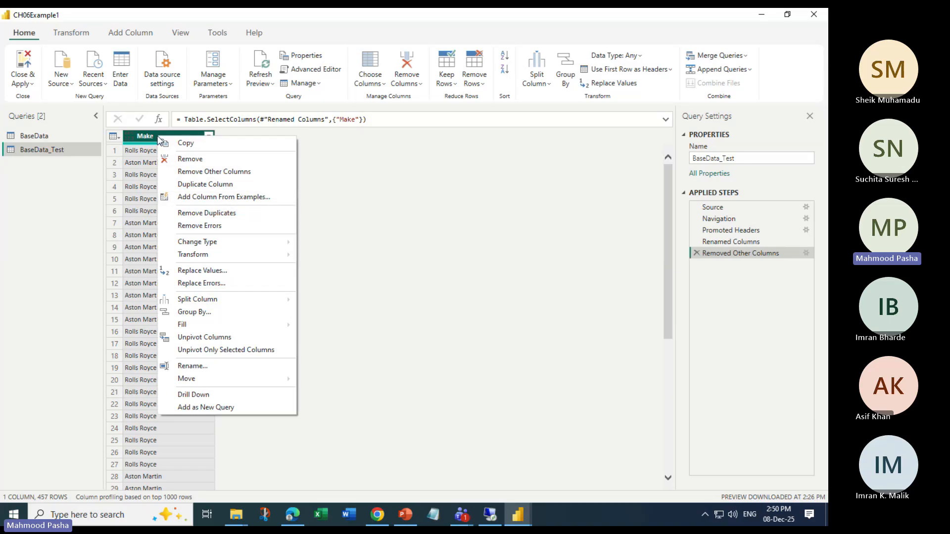
click(208, 214)
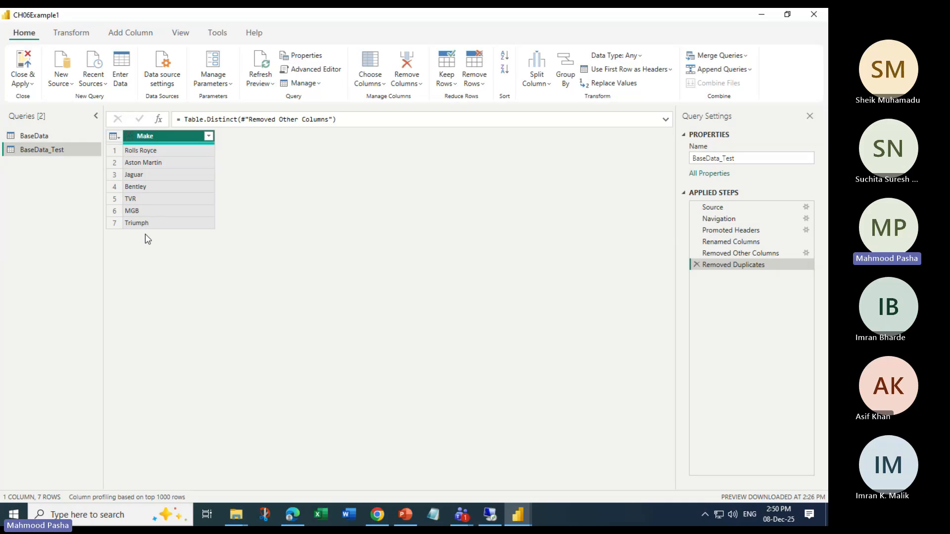
click(23, 83)
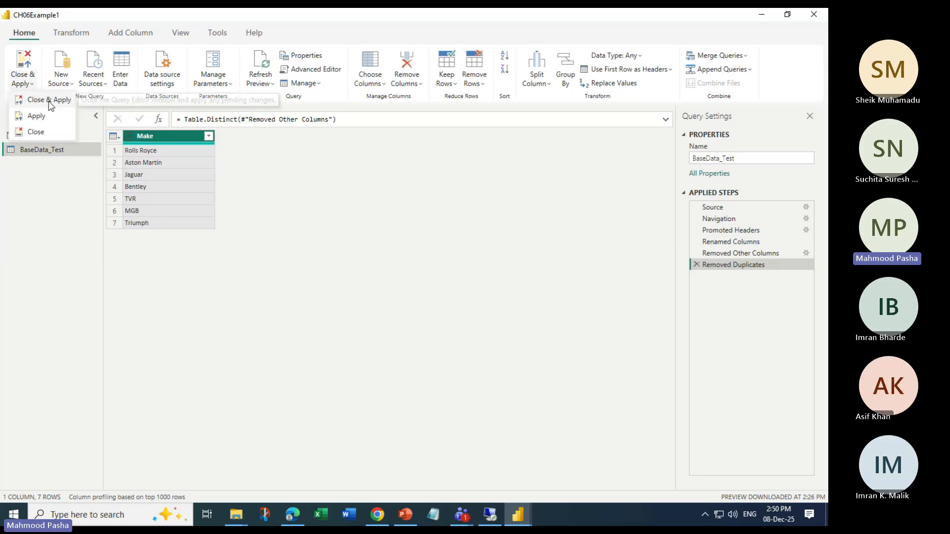
click(49, 100)
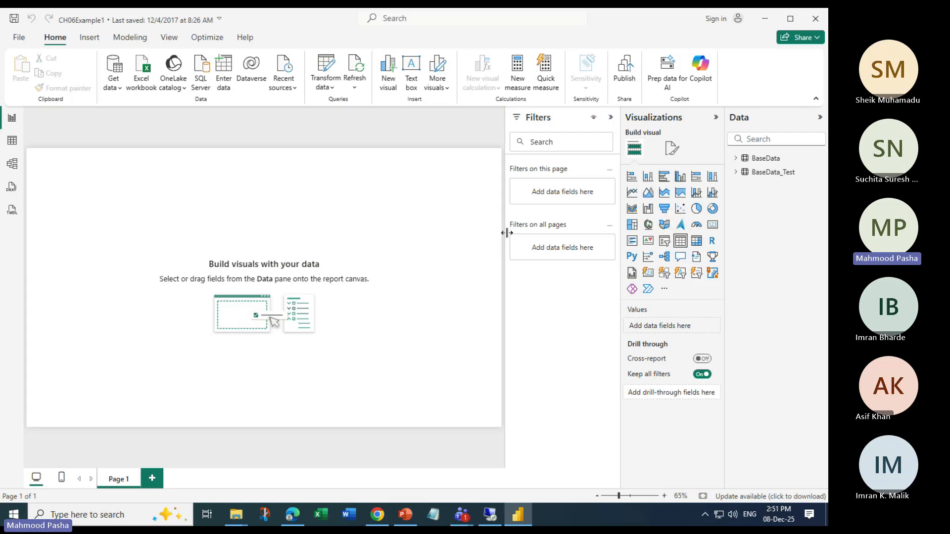
Insert a table visual showing BaseData's CountryName, InvoiceNumber, LaborCost, Region and ReportingYear fields
click(680, 241)
drag(132, 269, 213, 313)
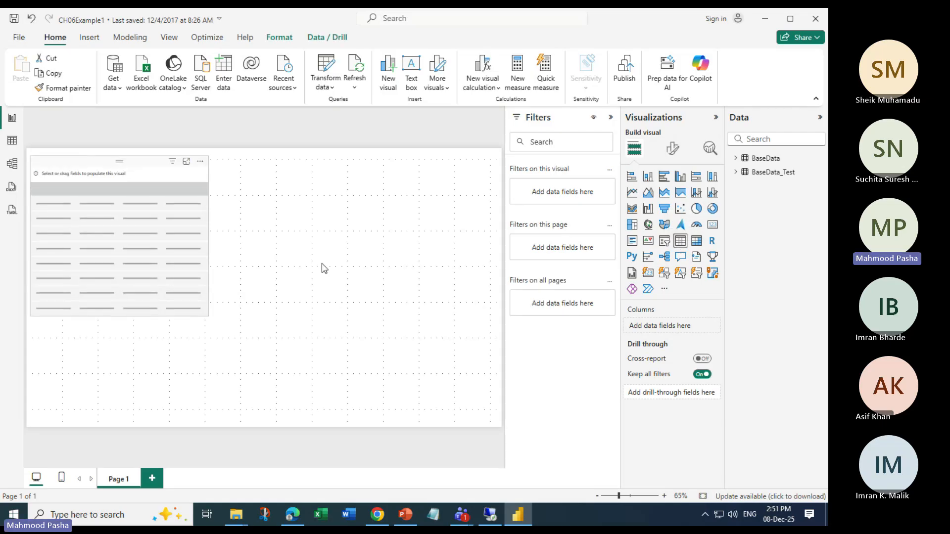
click(742, 162)
click(753, 214)
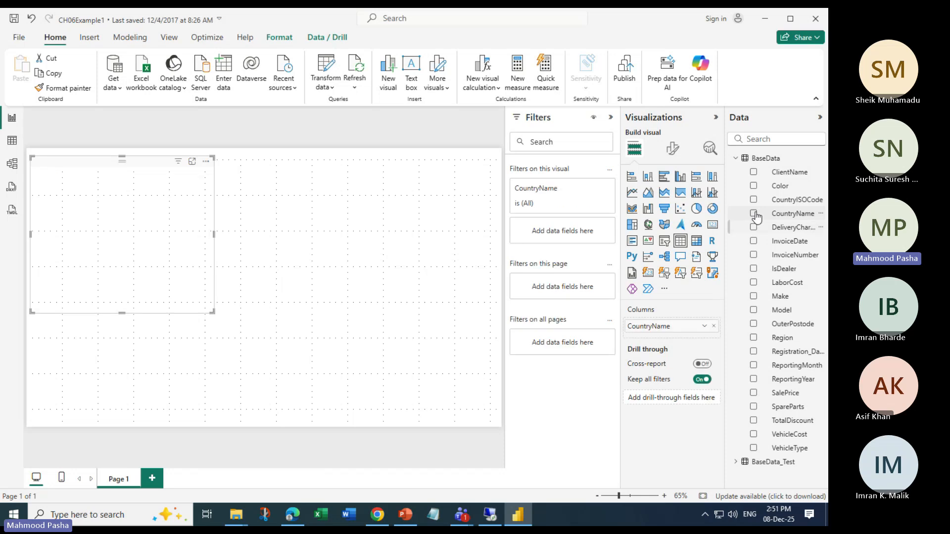
click(754, 255)
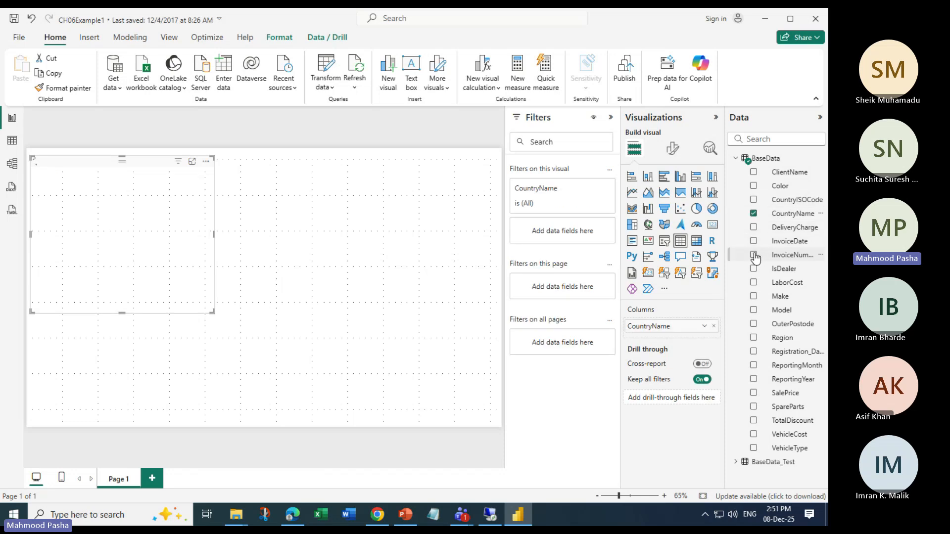
click(754, 283)
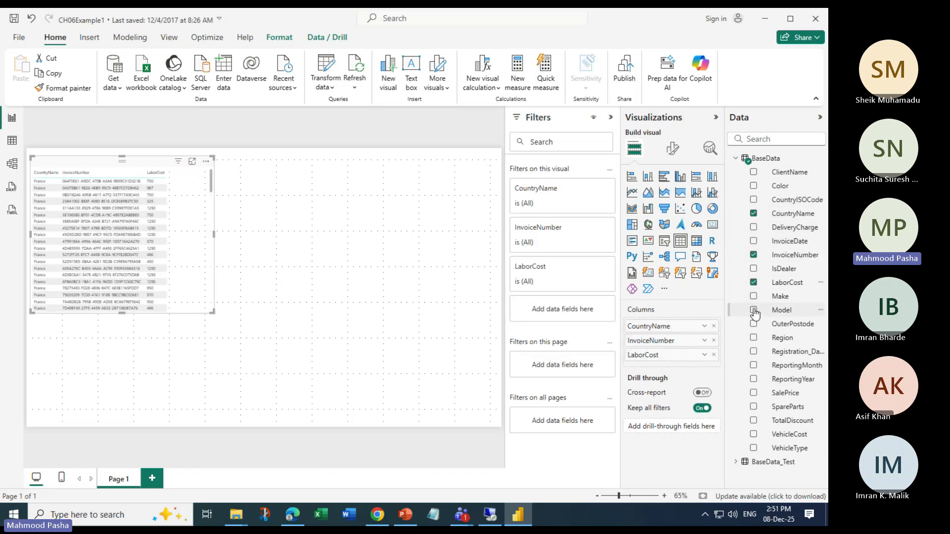
click(753, 337)
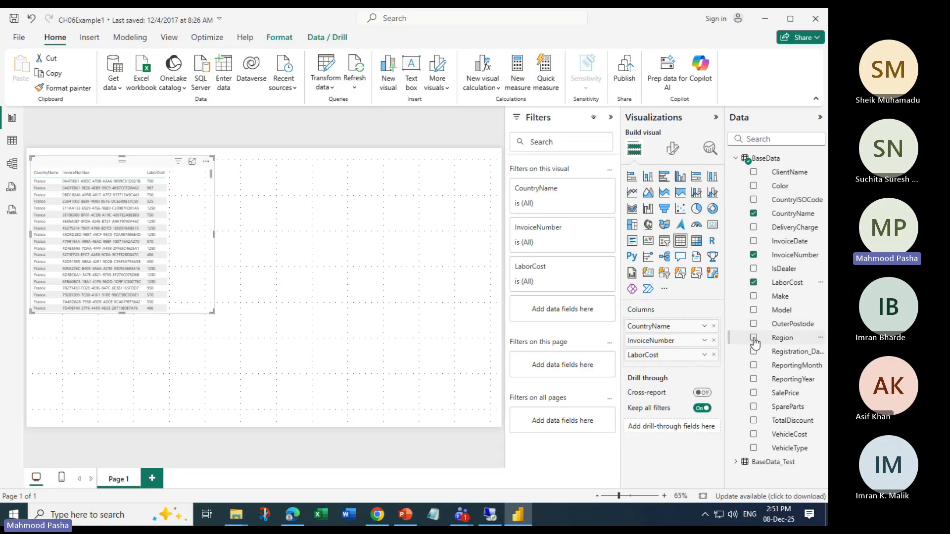
click(754, 379)
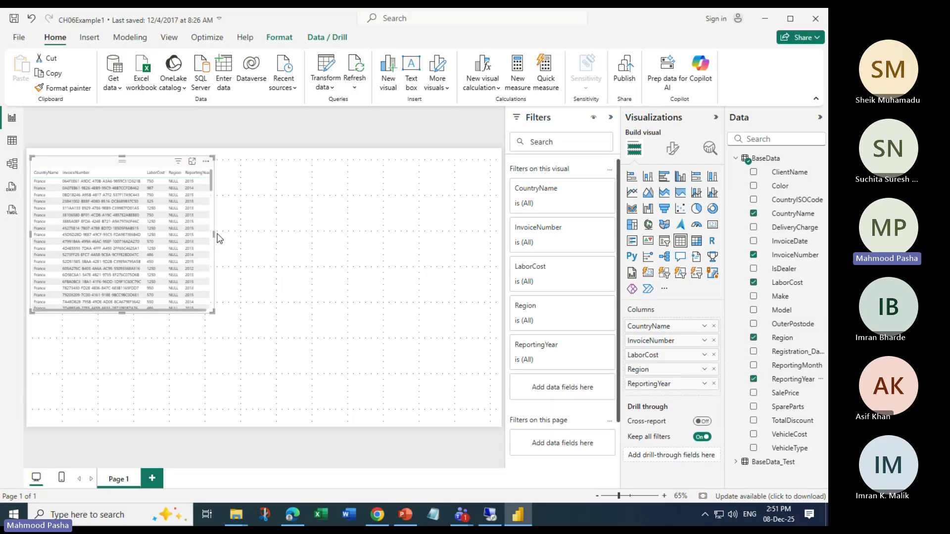
Widen the table visual slightly
scroll(217, 240, down, 5)
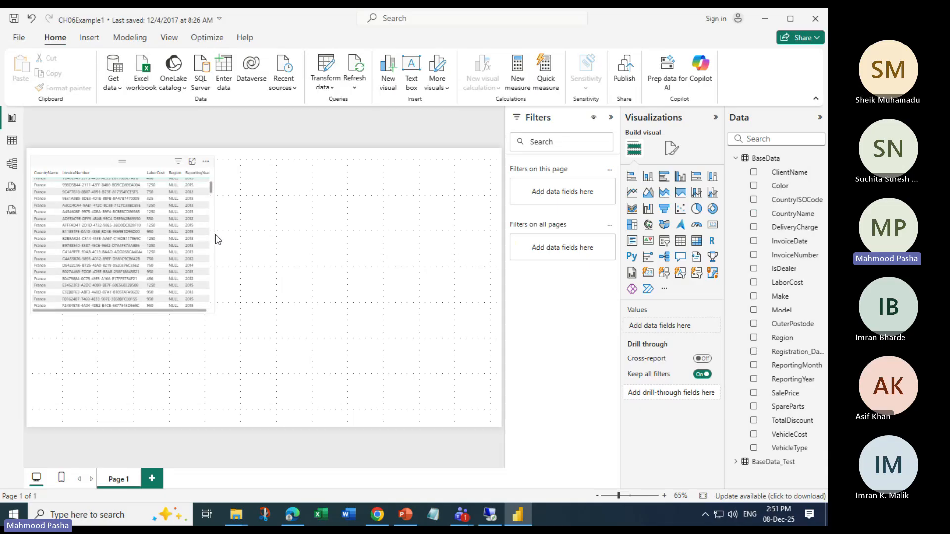
drag(216, 243, 240, 248)
scroll(147, 248, up, 5)
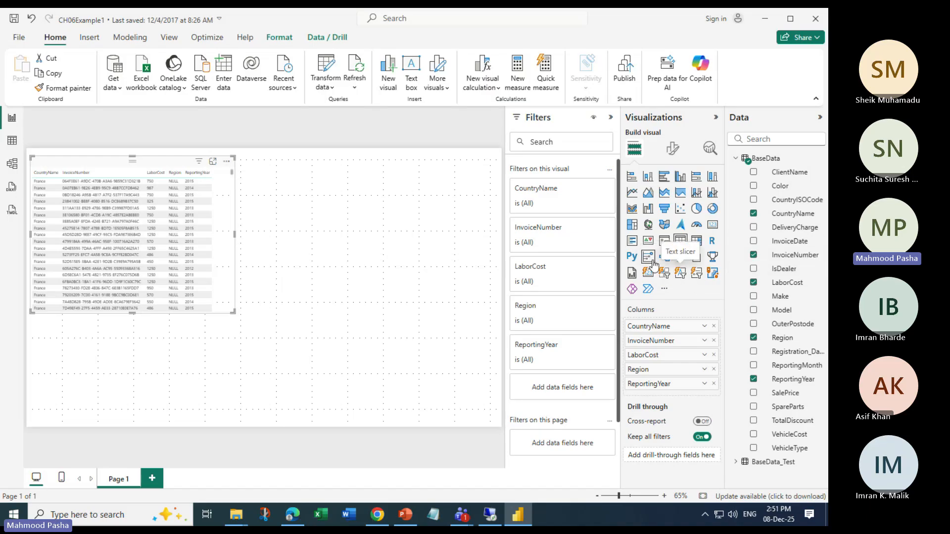
click(664, 241)
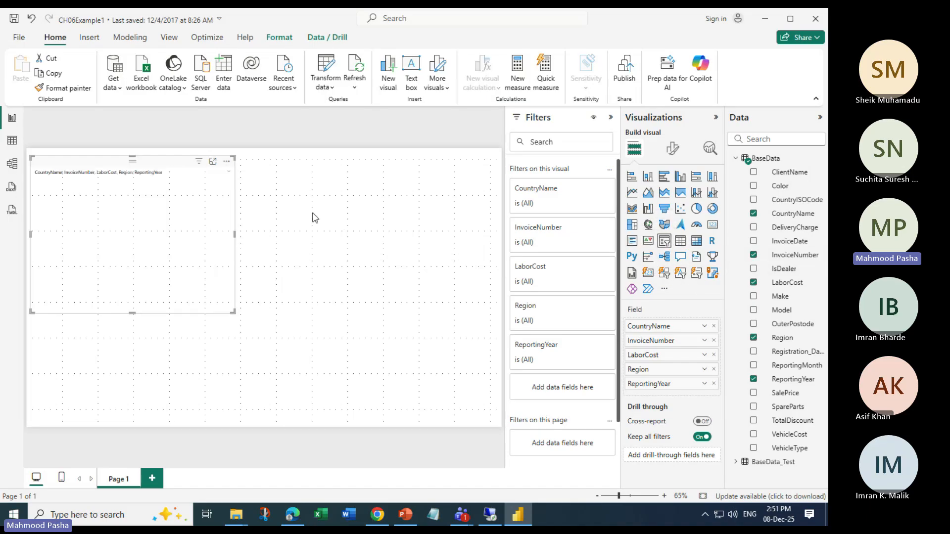
key(ctrl+z)
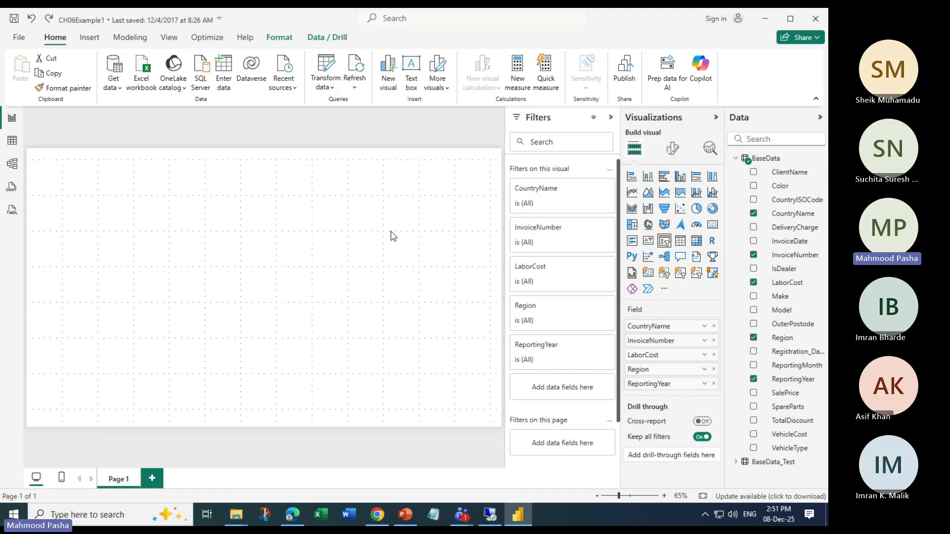
click(357, 226)
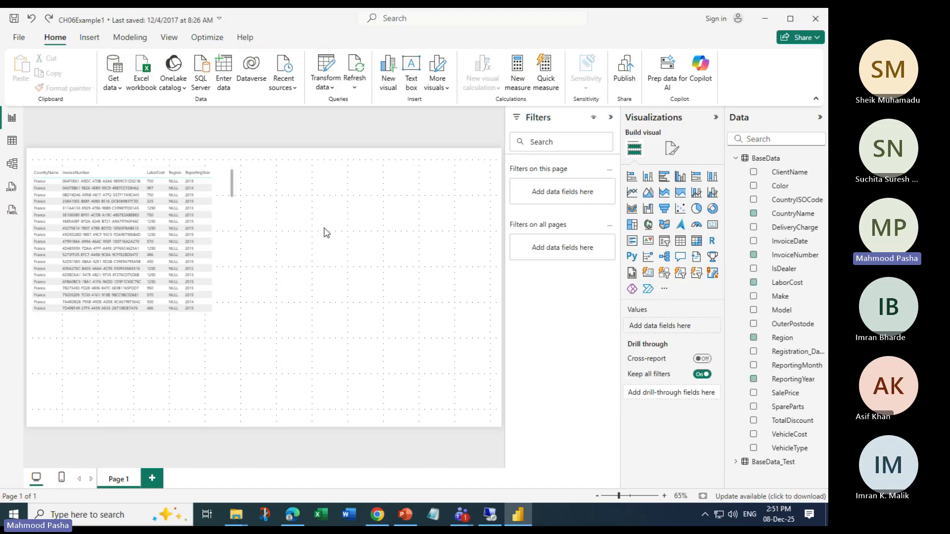
Add a slicer to the right of the table and fill it with BaseData_Test's Make field
click(666, 244)
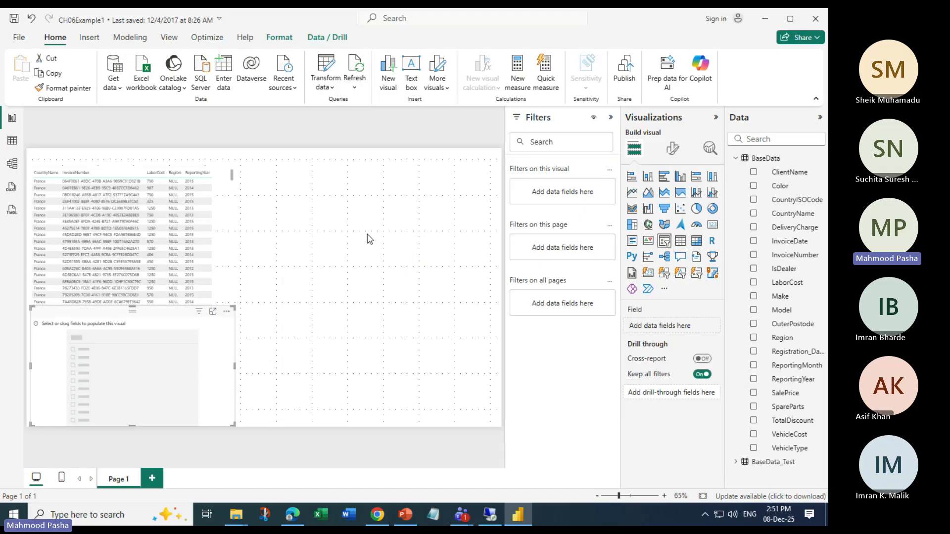
drag(179, 310, 393, 175)
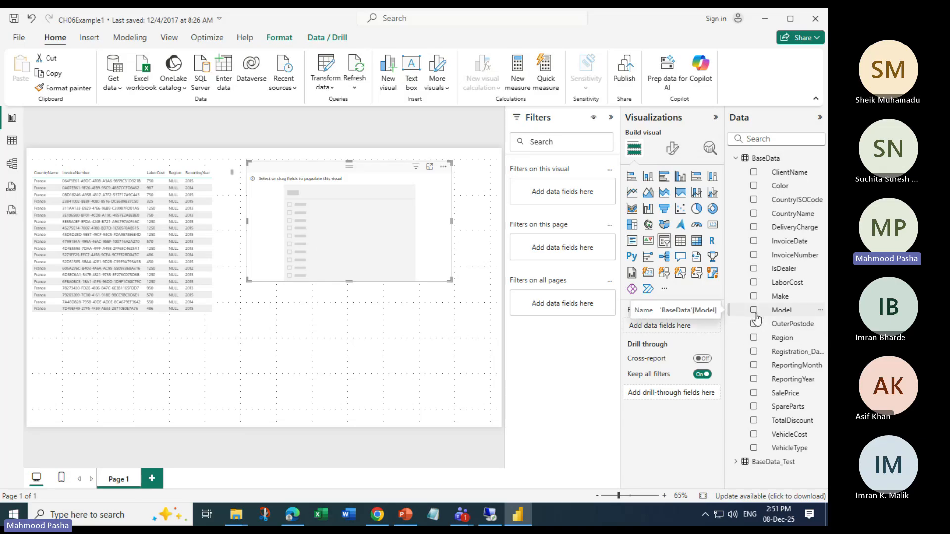
click(738, 158)
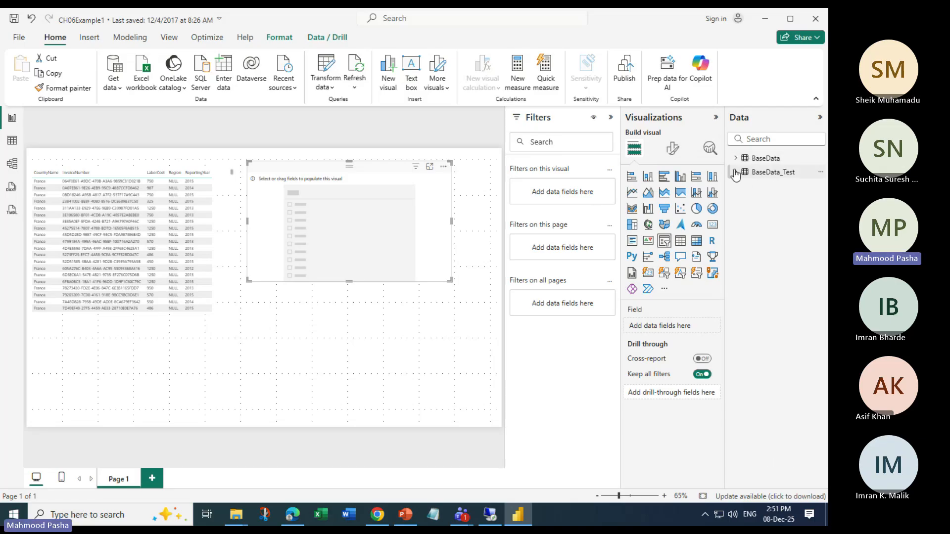
click(736, 172)
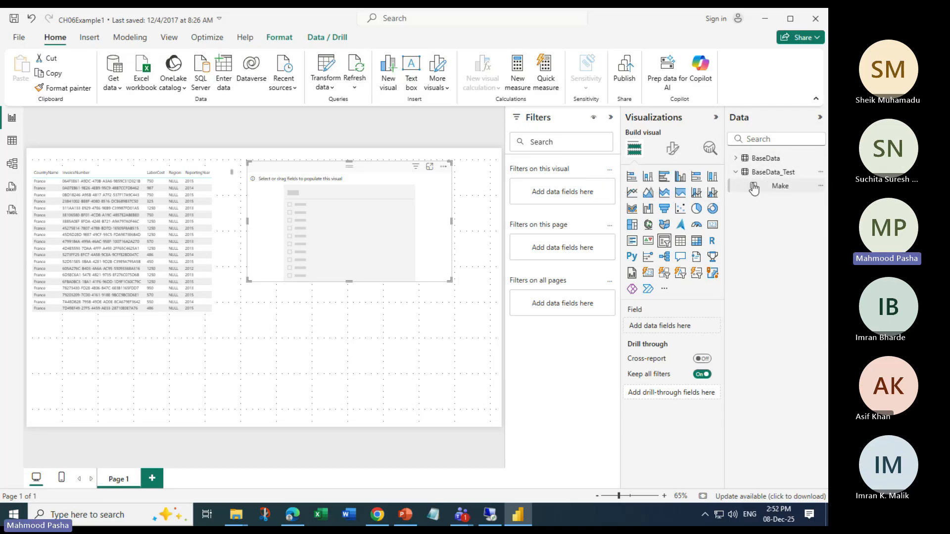
click(754, 187)
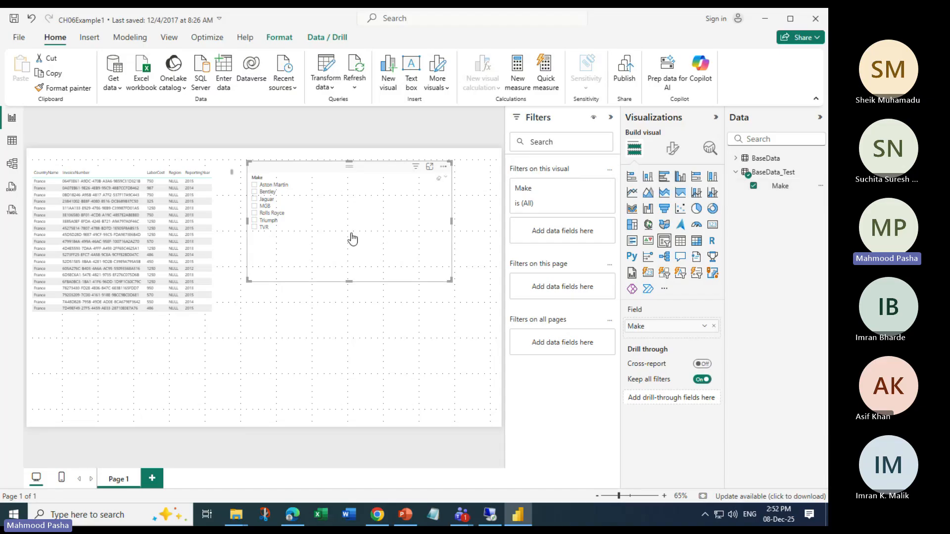
Try selecting and clearing makes in the slicer
click(255, 215)
click(254, 199)
click(254, 200)
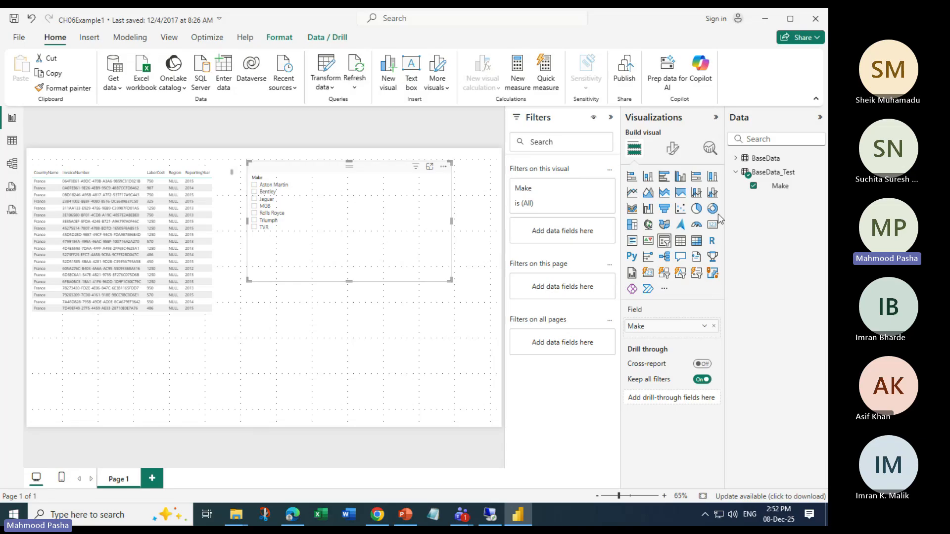
Add BaseData's Make field to the table visual
click(171, 161)
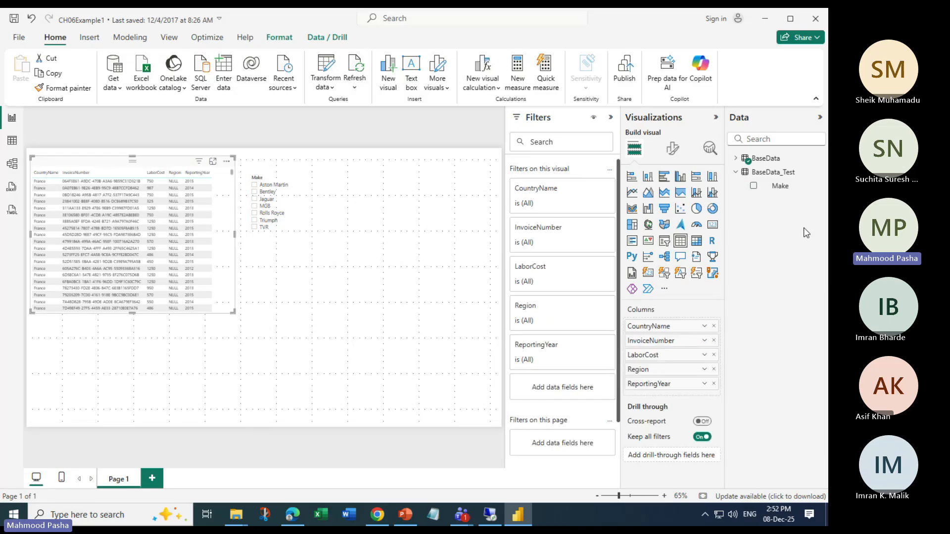
click(736, 158)
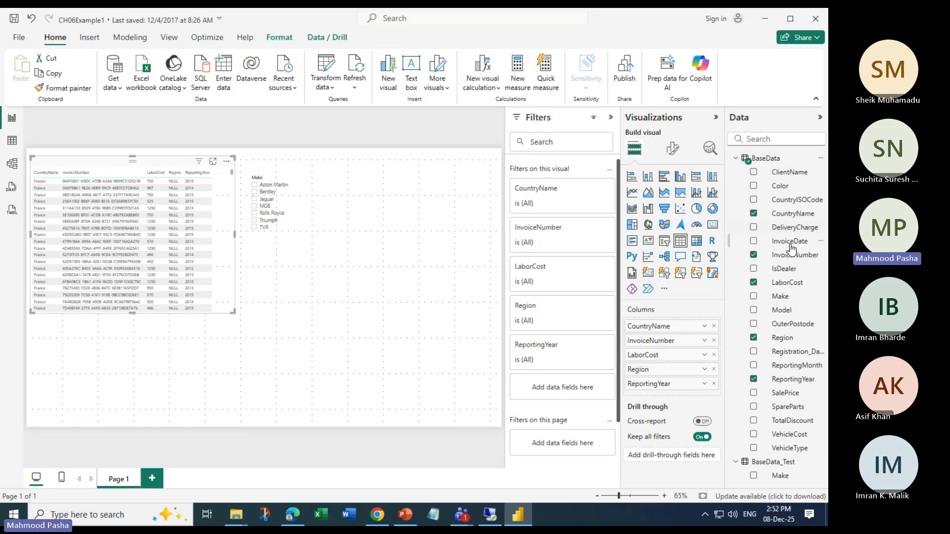
click(753, 296)
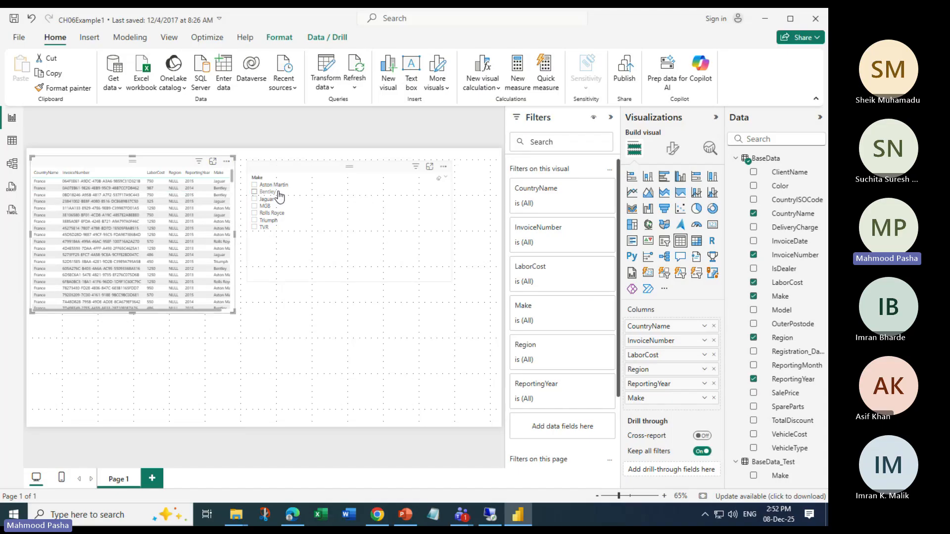
Select Jaguar in the Make slicer
click(259, 195)
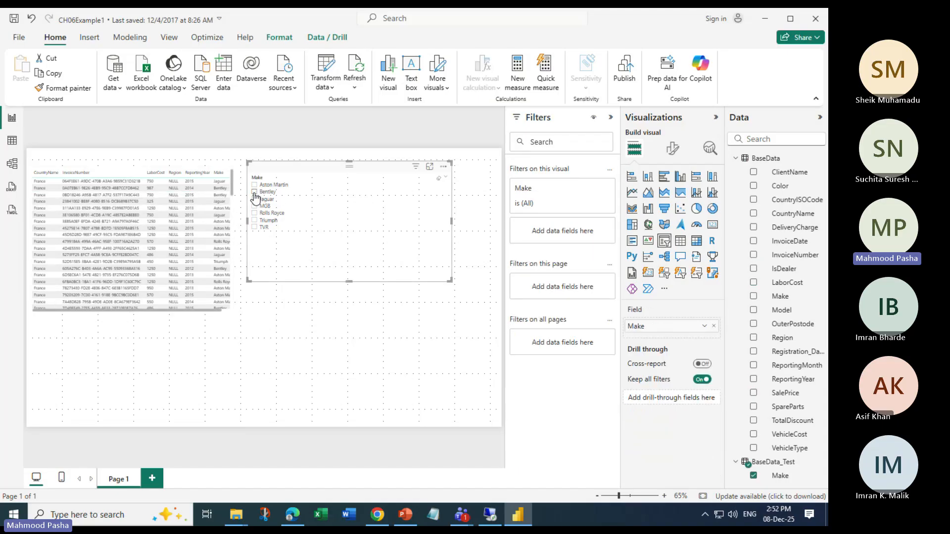
click(254, 192)
click(255, 199)
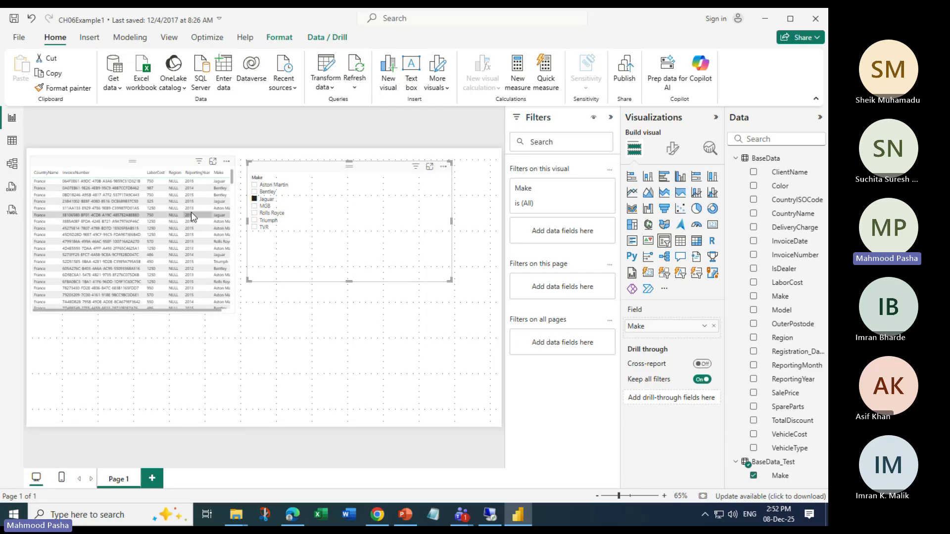
Open the model view and examine the fields of the BaseData and BaseData_Test tables
click(12, 163)
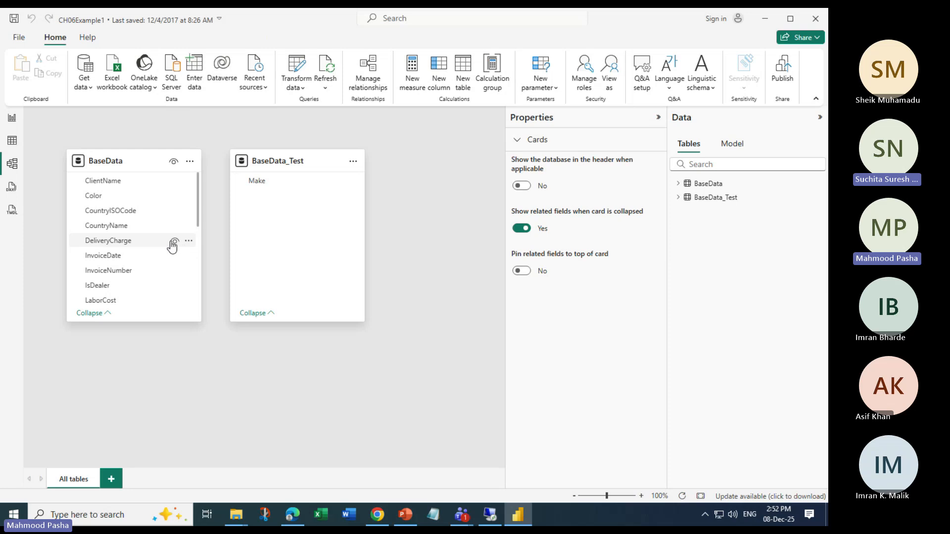
scroll(172, 245, down, 5)
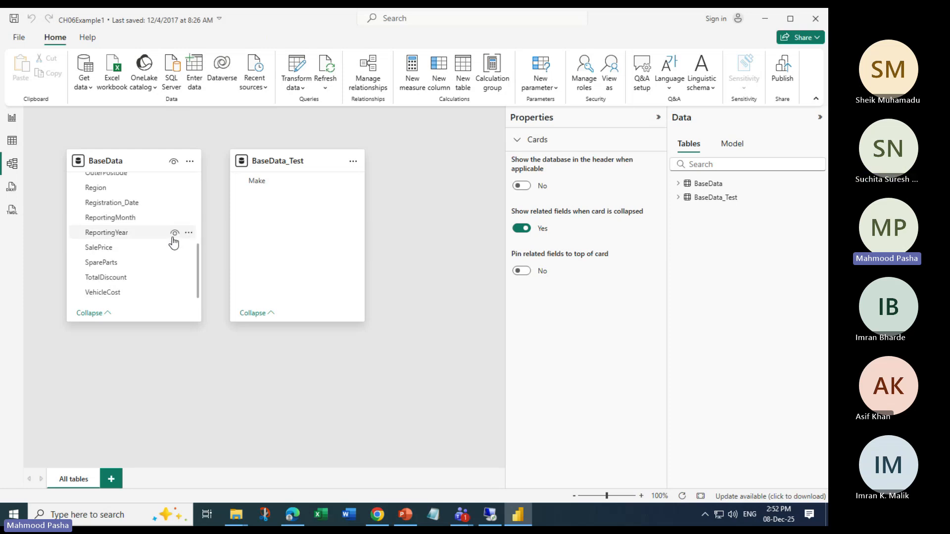
scroll(173, 242, up, 5)
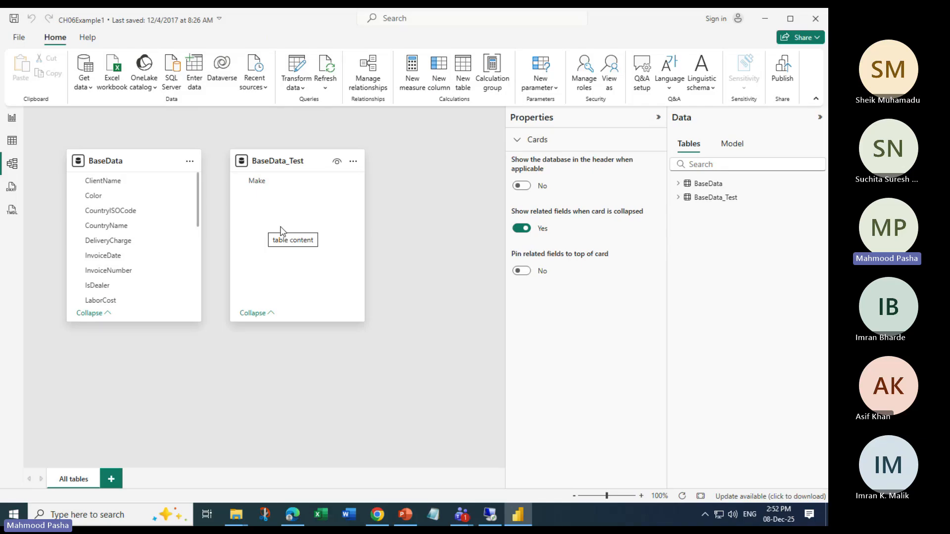
scroll(167, 244, down, 5)
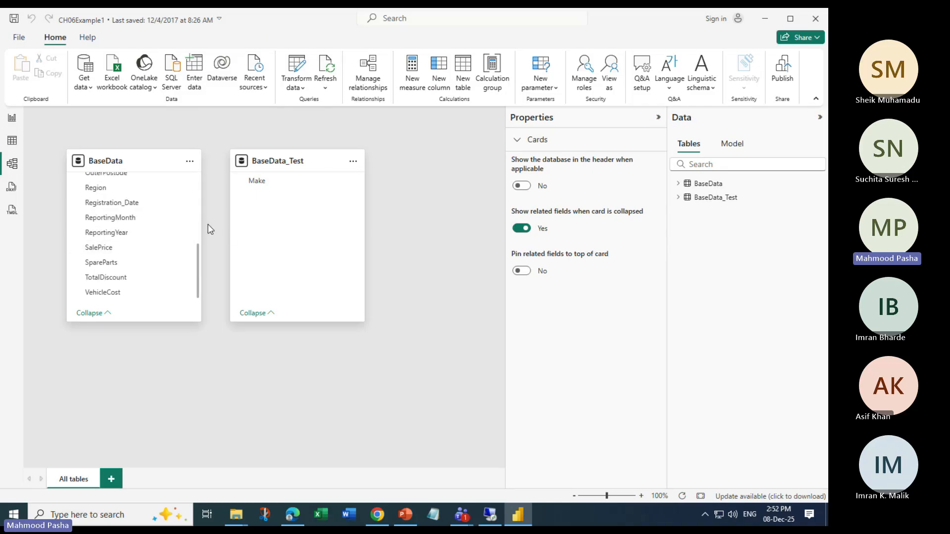
Add a zero-based Index column to the BaseData query in Power Query Editor
click(12, 141)
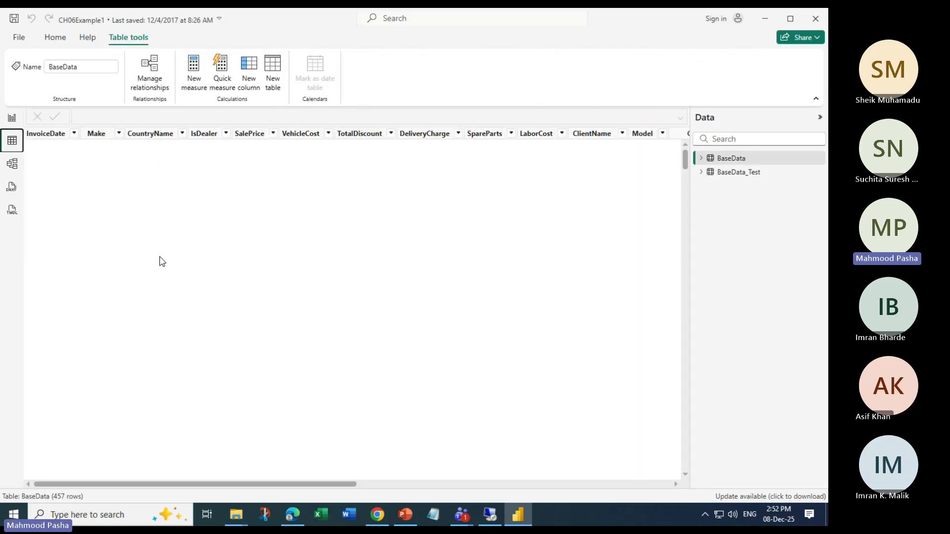
drag(347, 484, 682, 497)
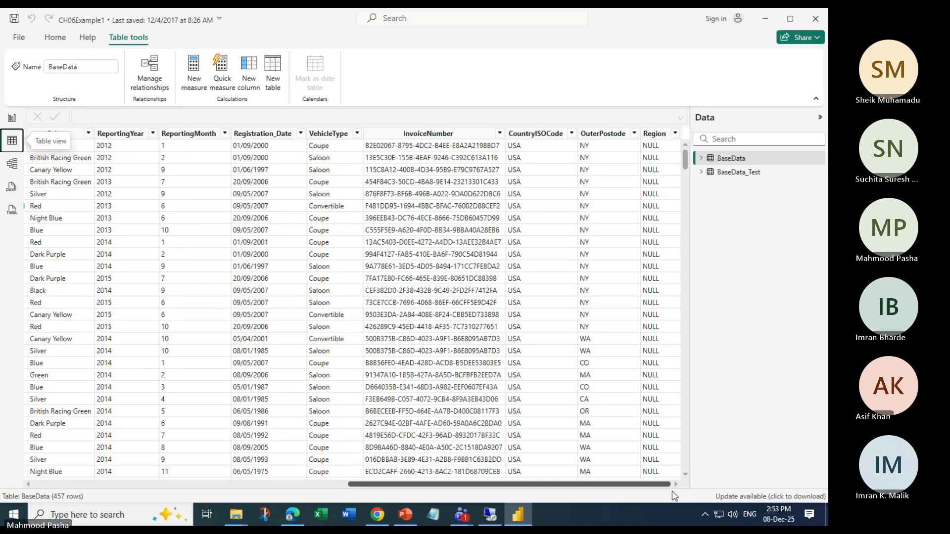
drag(673, 496, 393, 497)
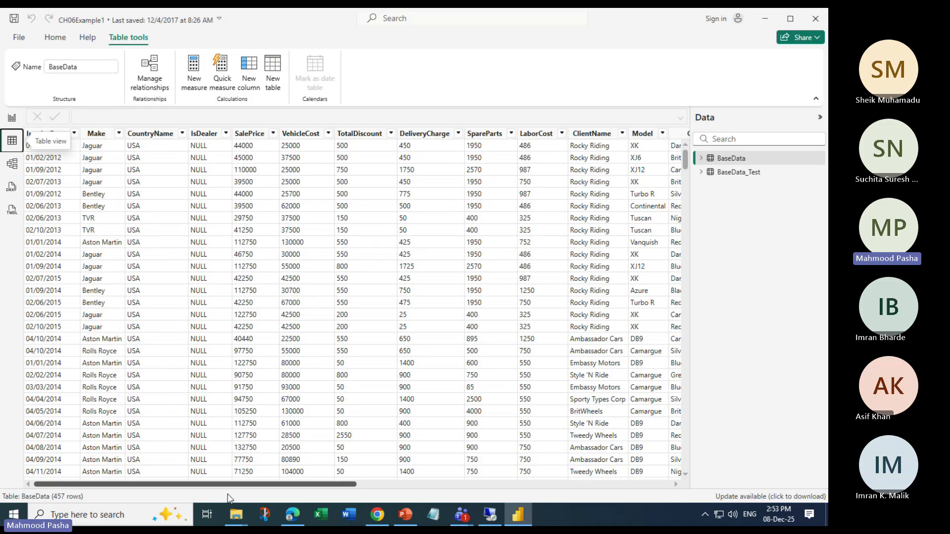
drag(268, 492, 403, 494)
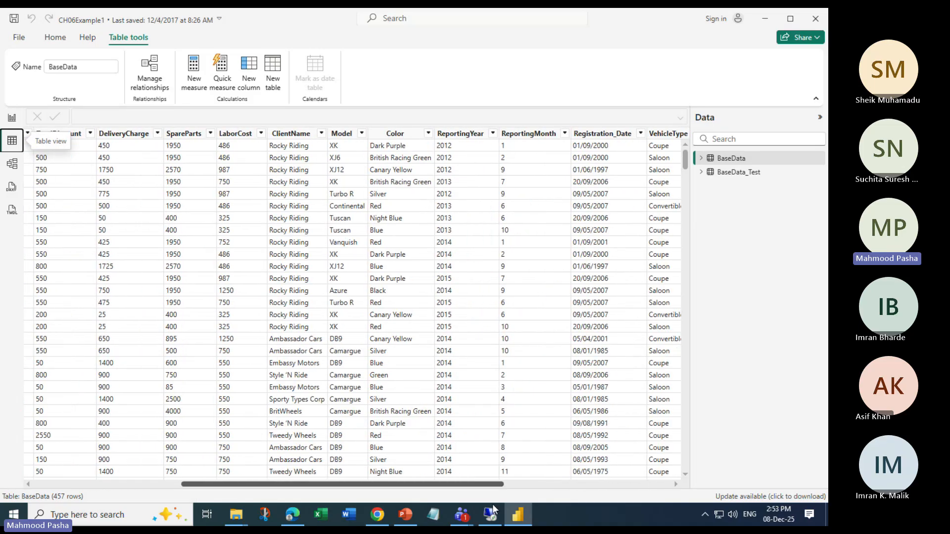
drag(507, 503, 676, 504)
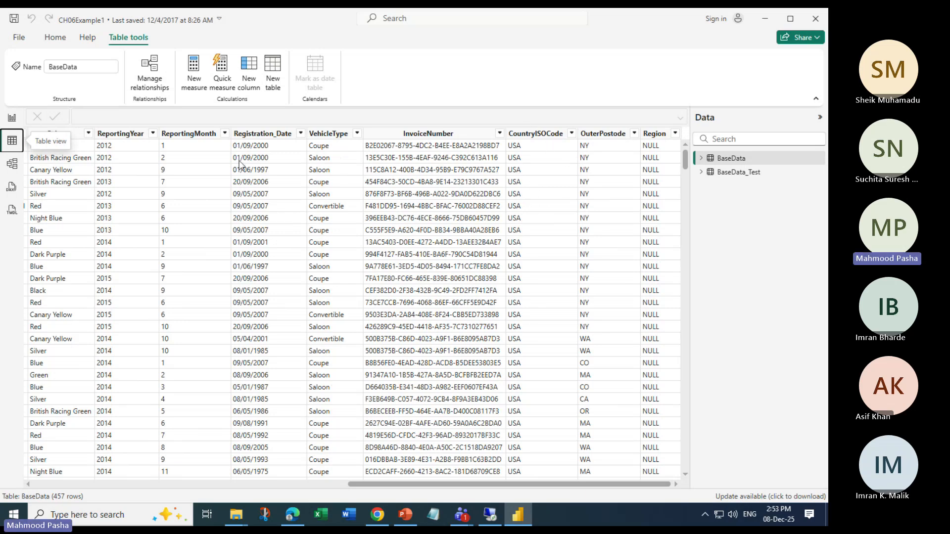
click(55, 38)
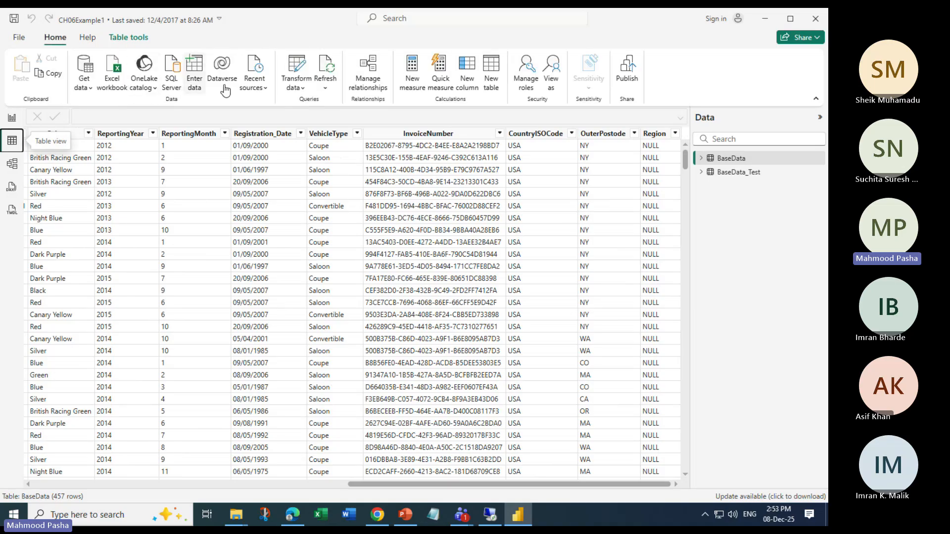
click(295, 66)
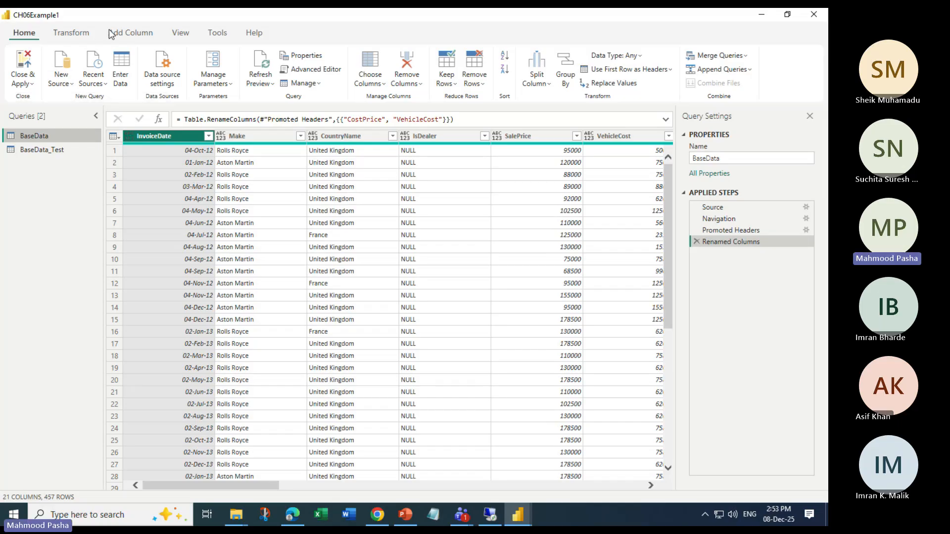
click(131, 32)
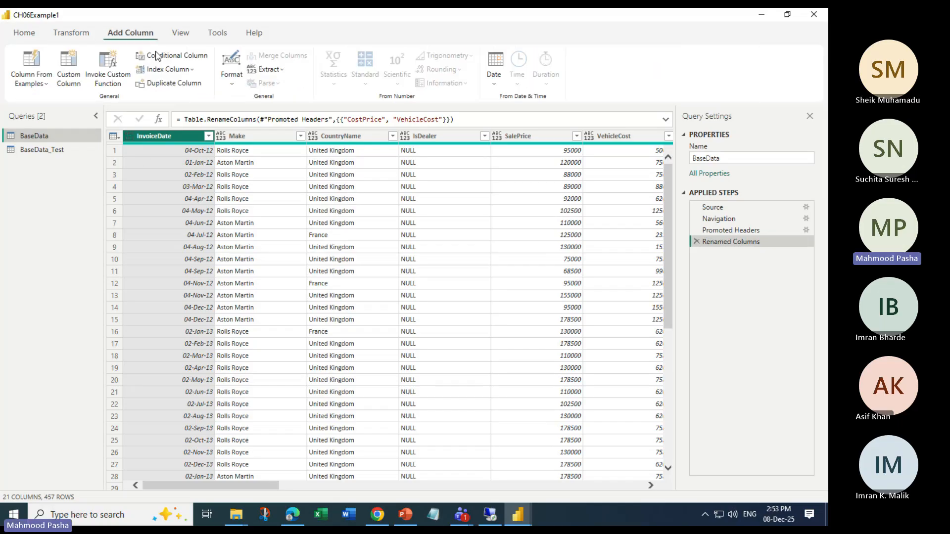
click(192, 70)
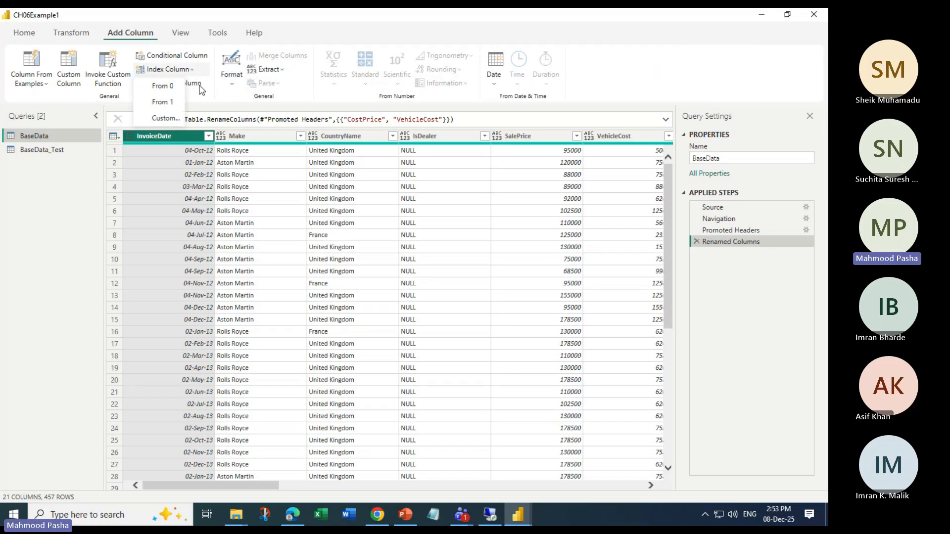
click(167, 87)
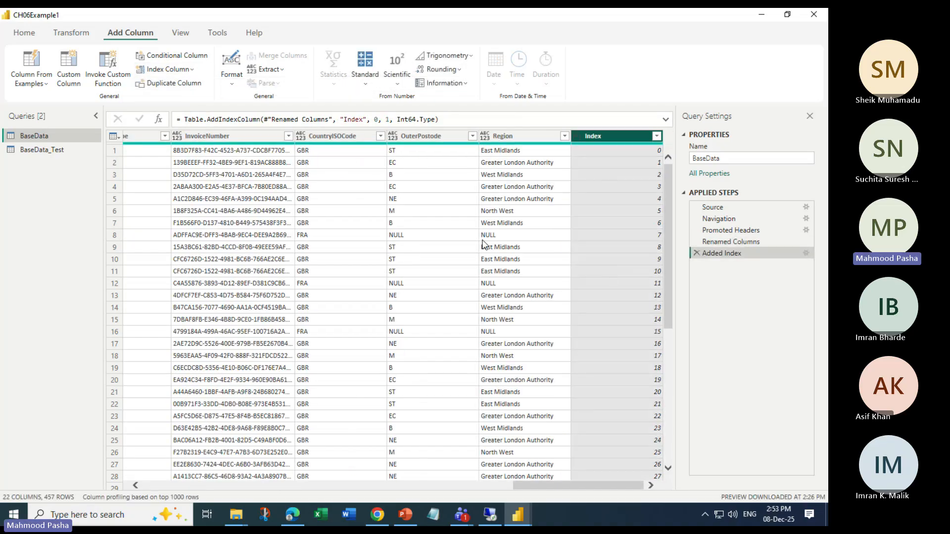
Add a zero-based Index column to the BaseData_Test query
click(35, 150)
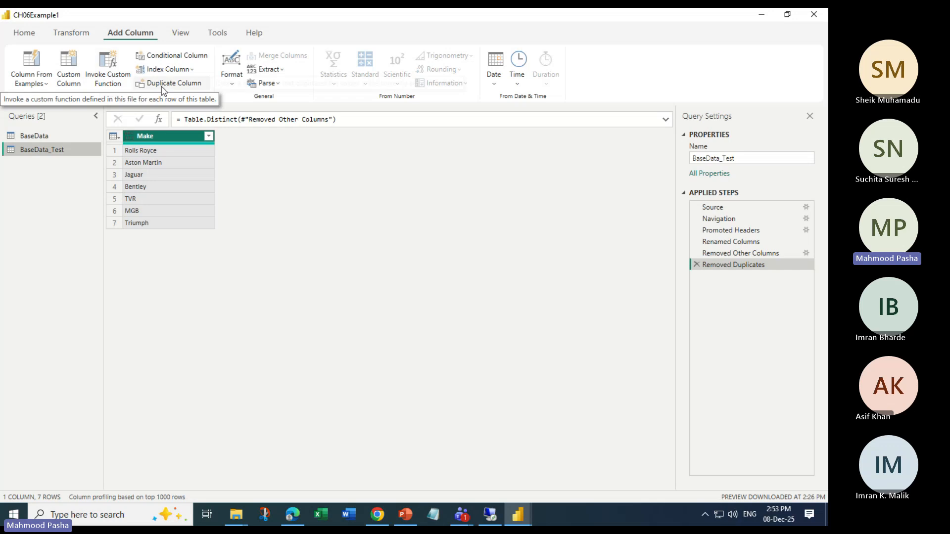
click(168, 69)
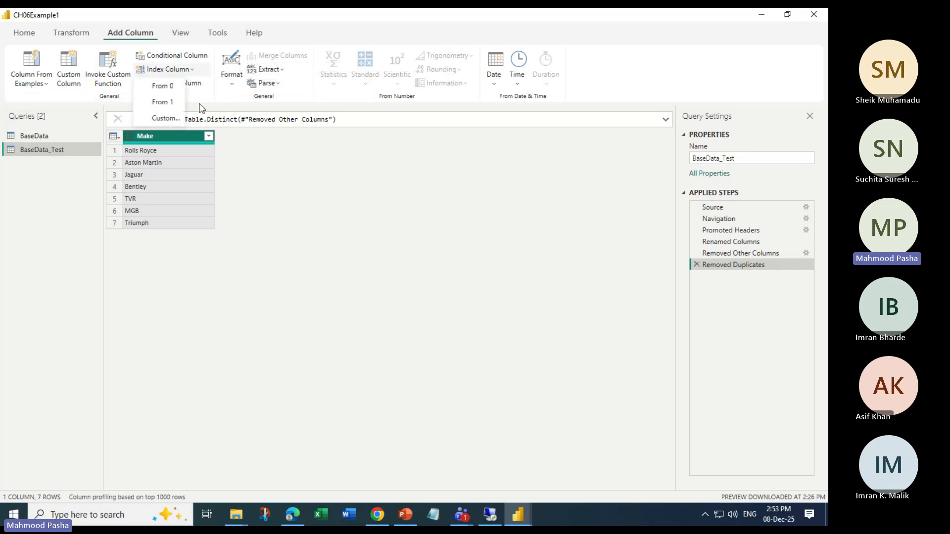
click(166, 86)
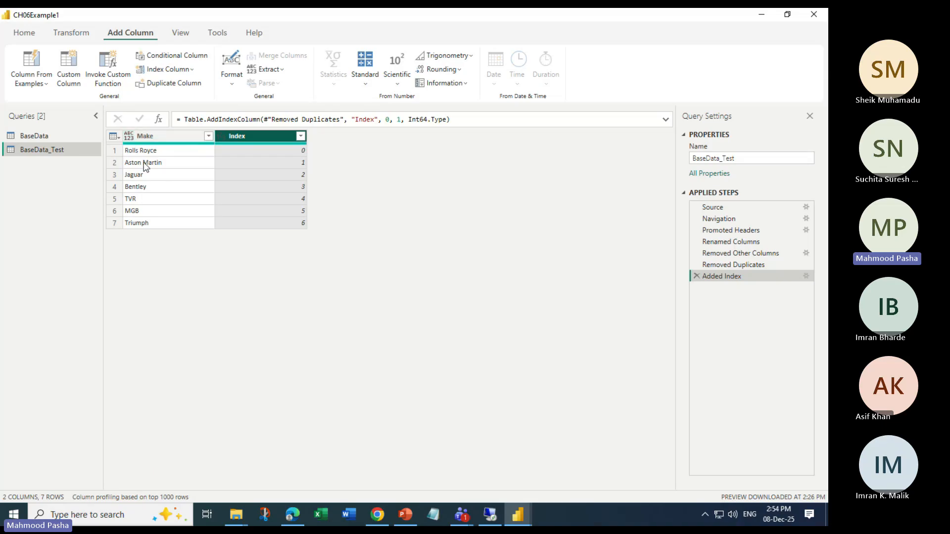
Remove the Index column from the BaseData_Test query
right_click(256, 140)
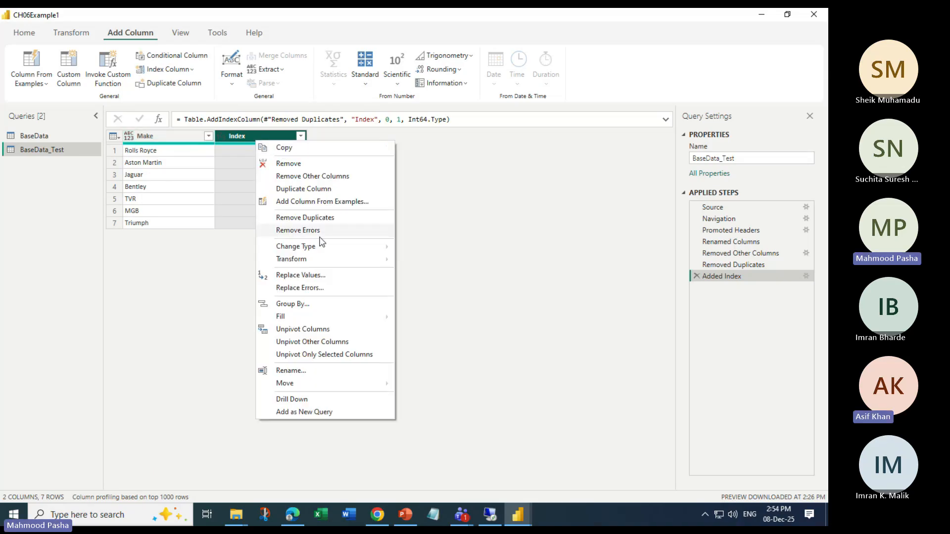
click(69, 34)
click(413, 75)
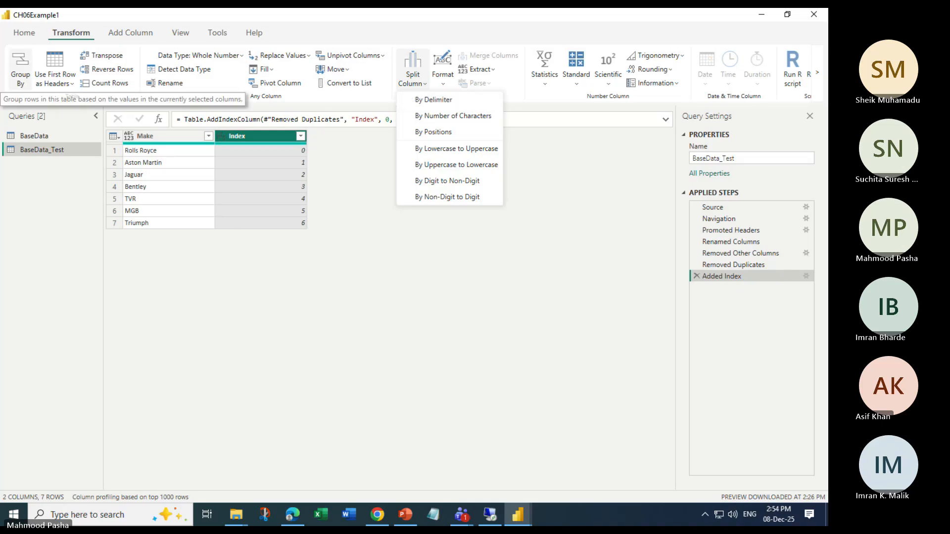
click(24, 33)
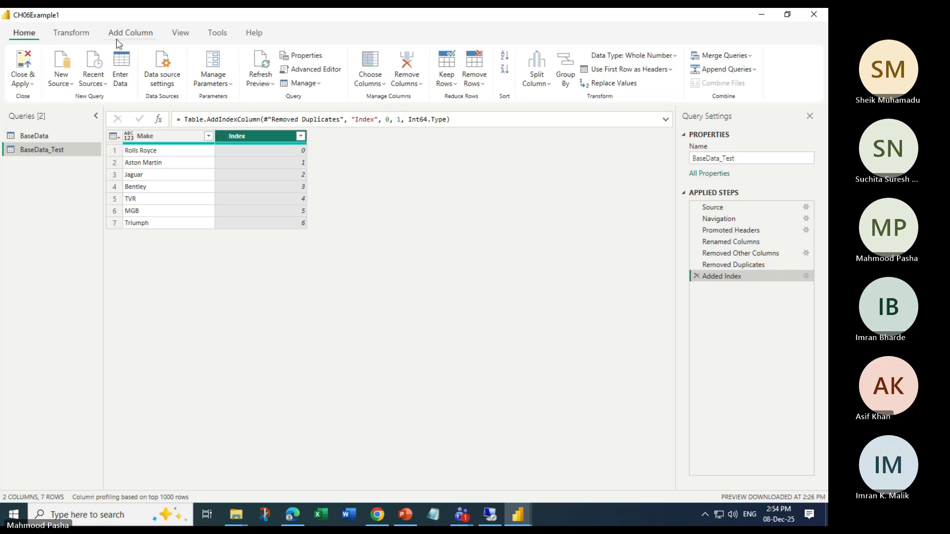
click(412, 84)
click(435, 98)
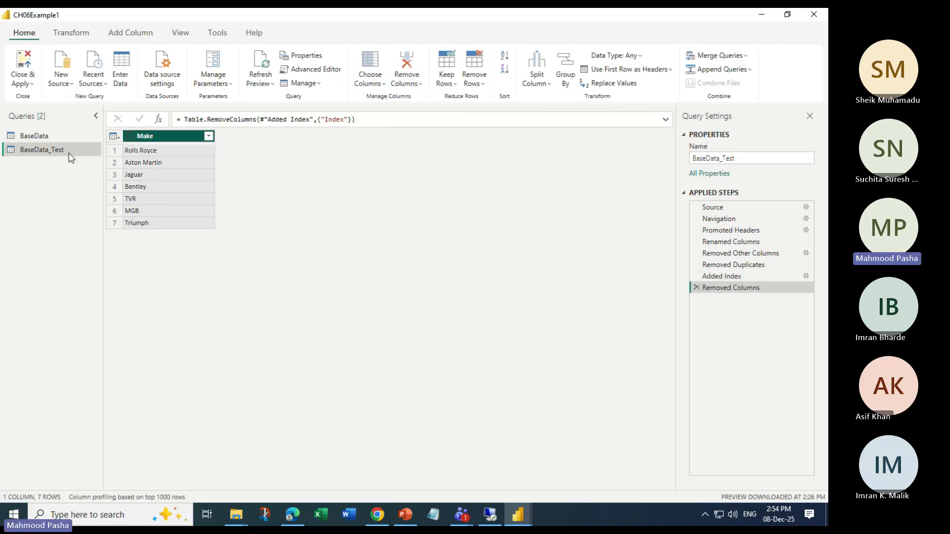
Delete all BaseData_Test applied steps after Renamed Columns
click(67, 136)
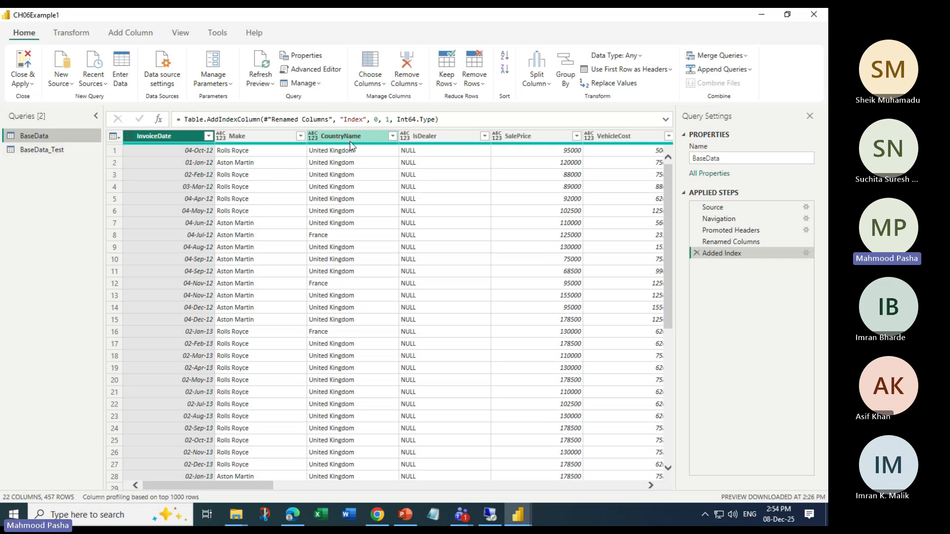
click(41, 151)
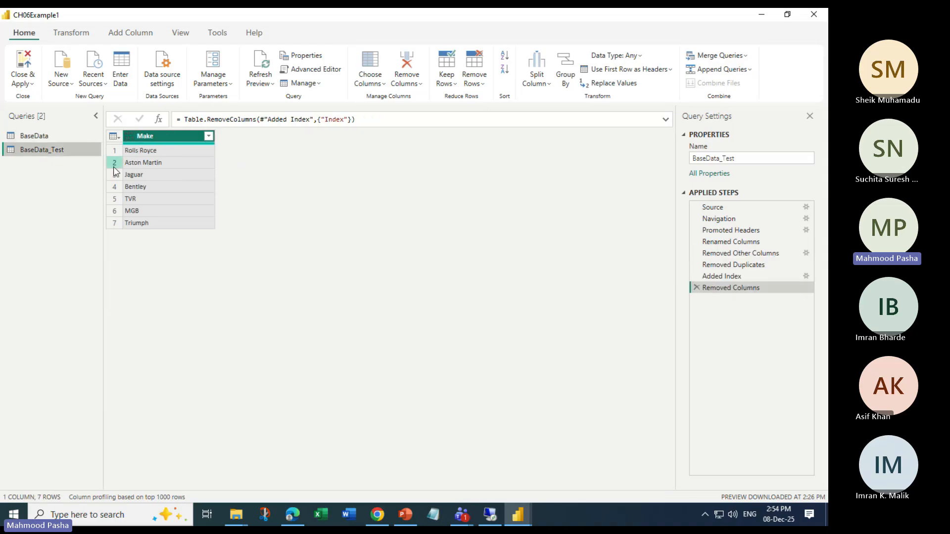
click(696, 288)
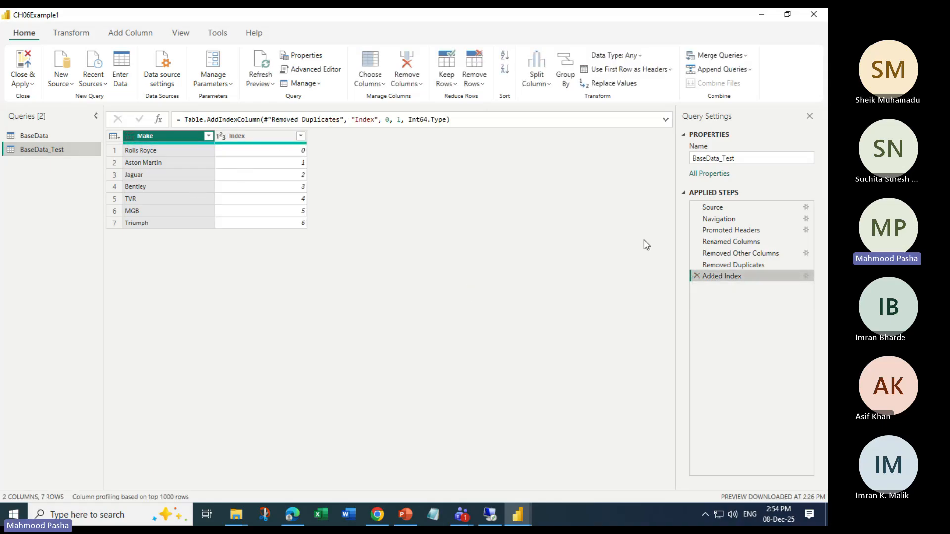
click(696, 277)
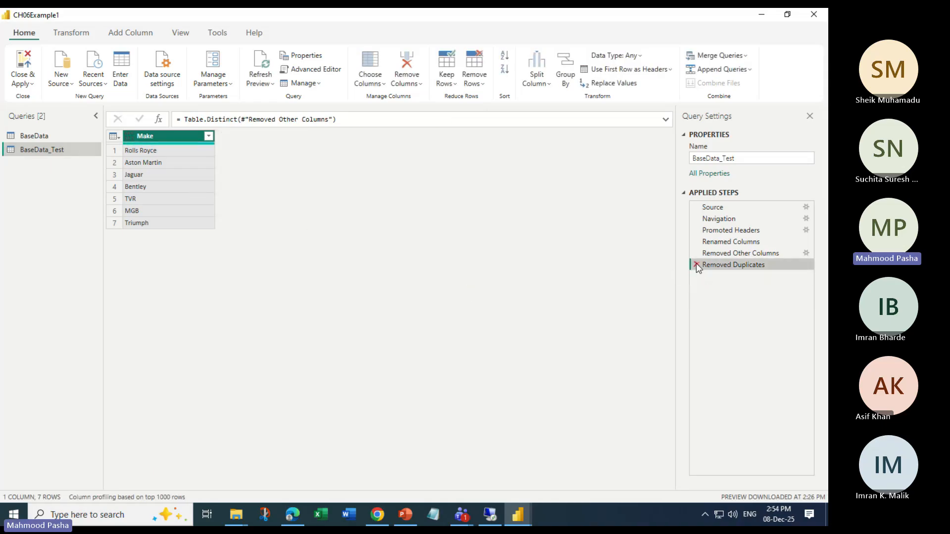
click(697, 266)
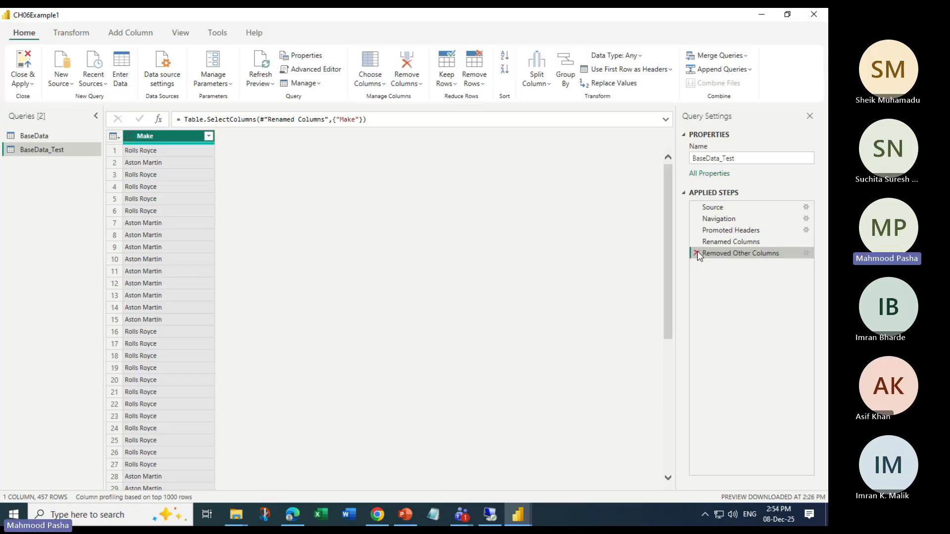
click(697, 253)
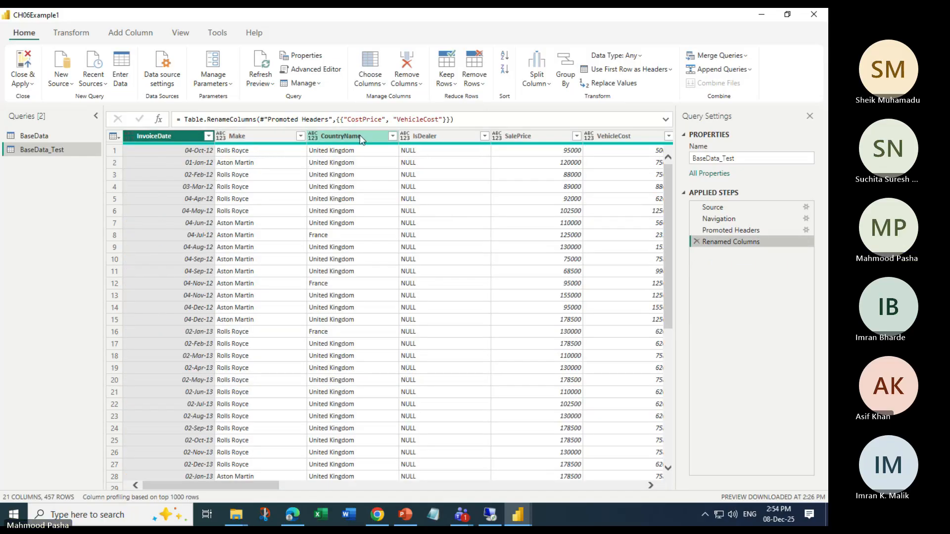
Keep only the Make and CountryName columns in BaseData_Test and remove duplicate makes
click(270, 136)
ctrl+click(341, 136)
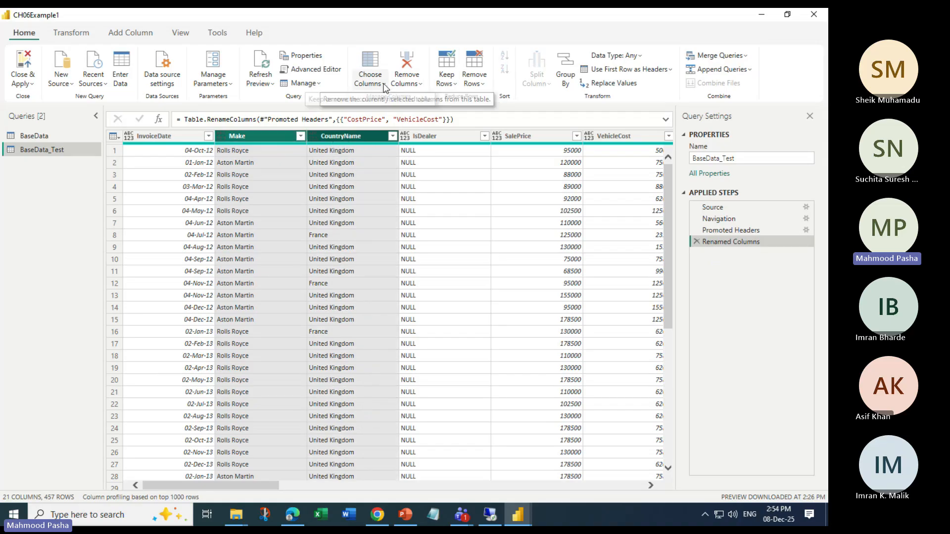
click(416, 85)
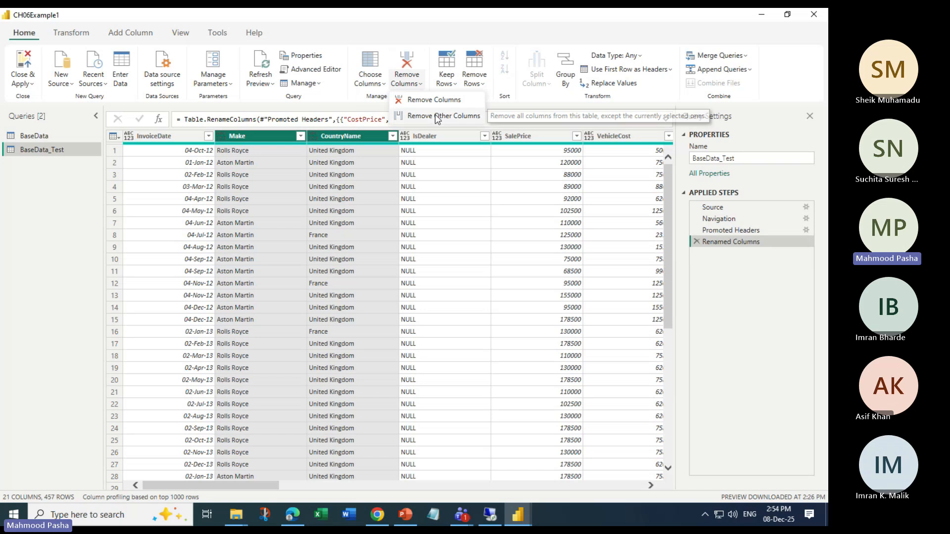
click(438, 115)
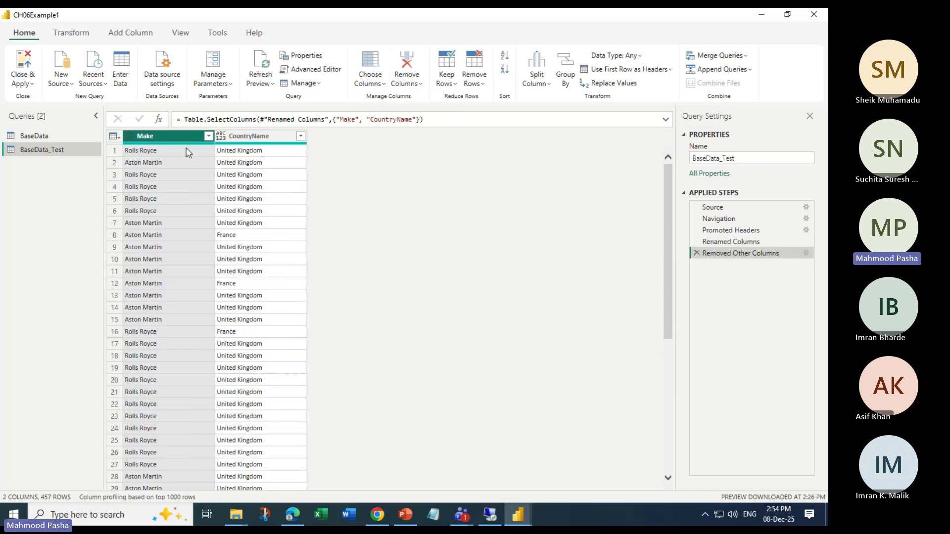
right_click(183, 141)
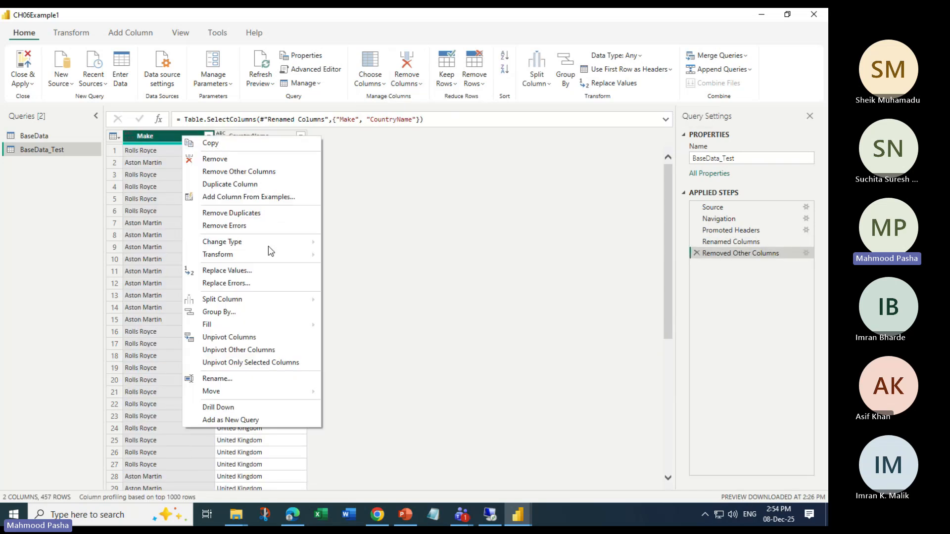
click(243, 214)
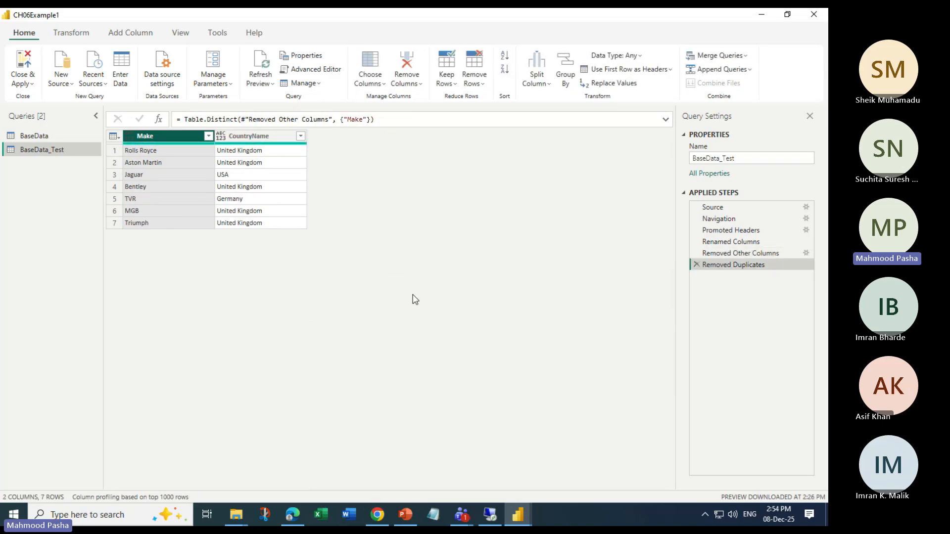
Close Power Query Editor and apply the query changes
click(23, 83)
click(46, 100)
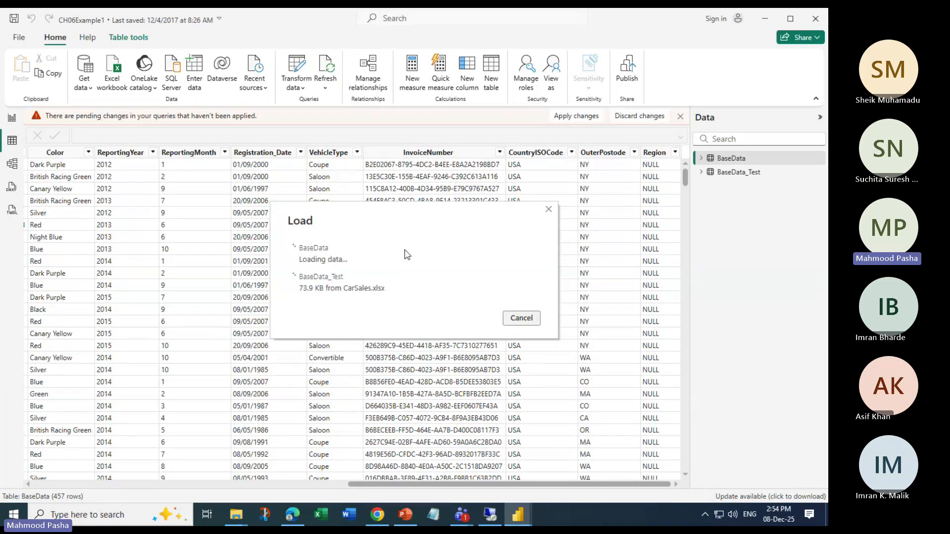
Try to relate BaseData_Test's CountryName to BaseData's CountryName in the model view
click(13, 170)
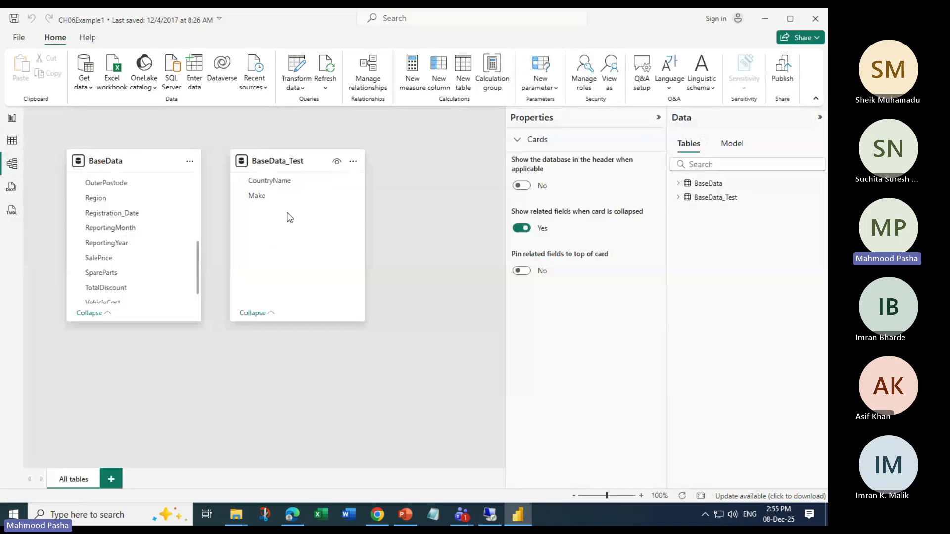
scroll(145, 252, up, 5)
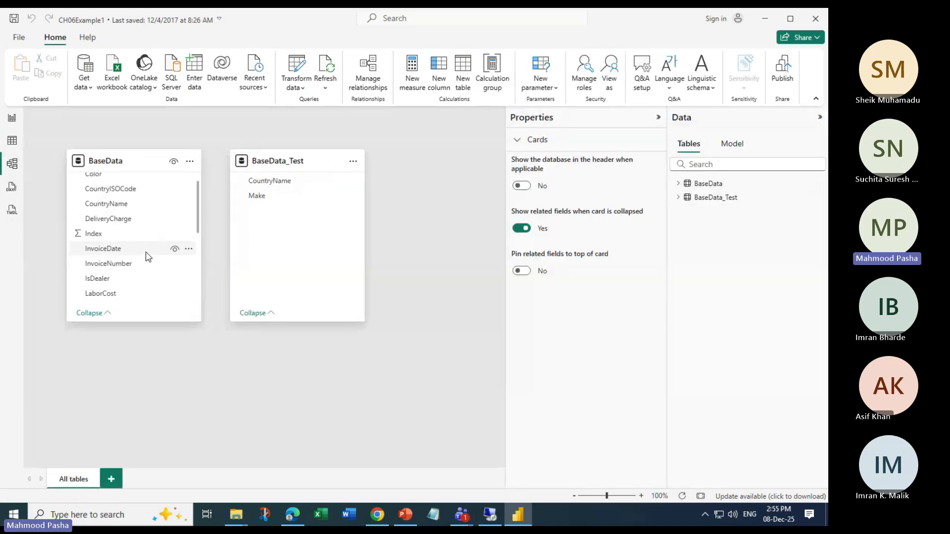
mouse_move(121, 205)
mouse_down()
mouse_move(260, 189)
mouse_move(115, 205)
mouse_up()
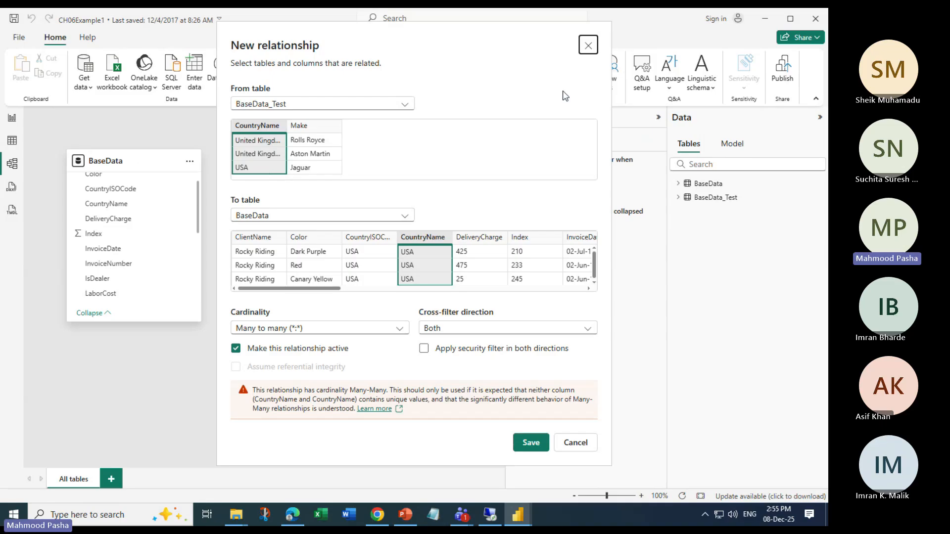
click(589, 47)
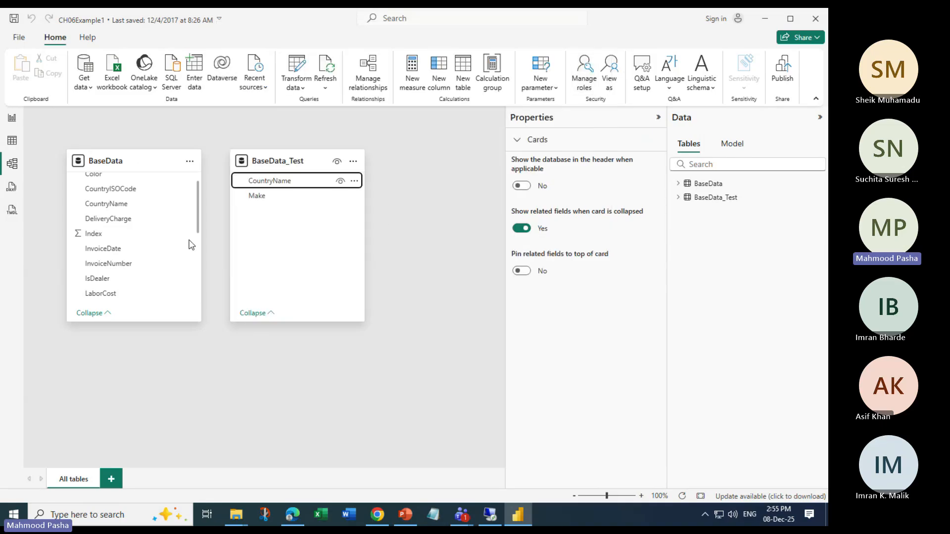
scroll(110, 245, down, 5)
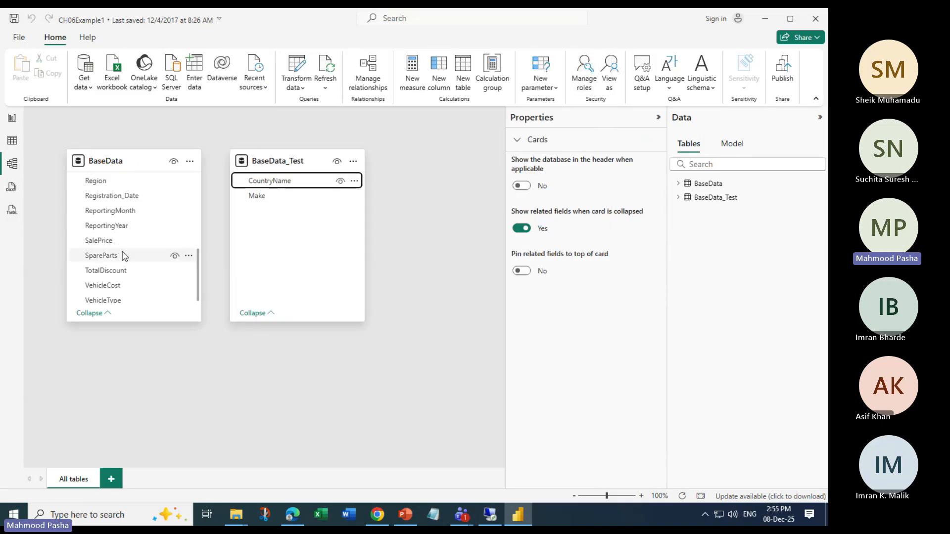
scroll(124, 255, up, 3)
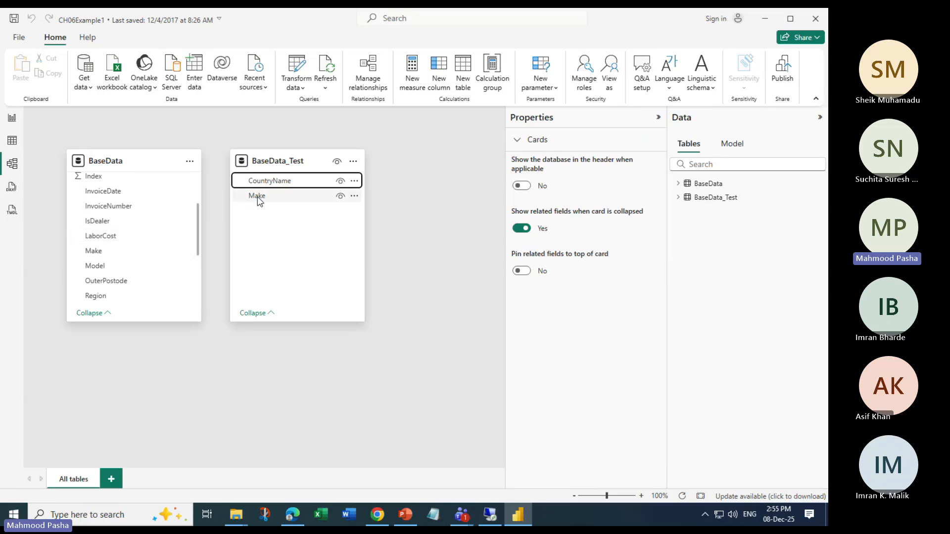
Relate BaseData_Test's Make column to BaseData's Make column, save the relationship, and reposition the BaseData_Test card
drag(256, 196, 104, 252)
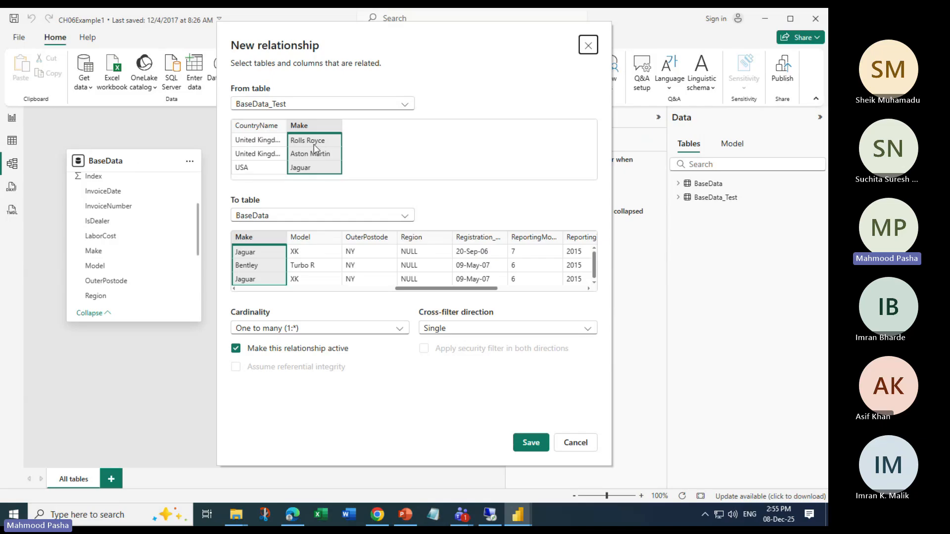
click(530, 442)
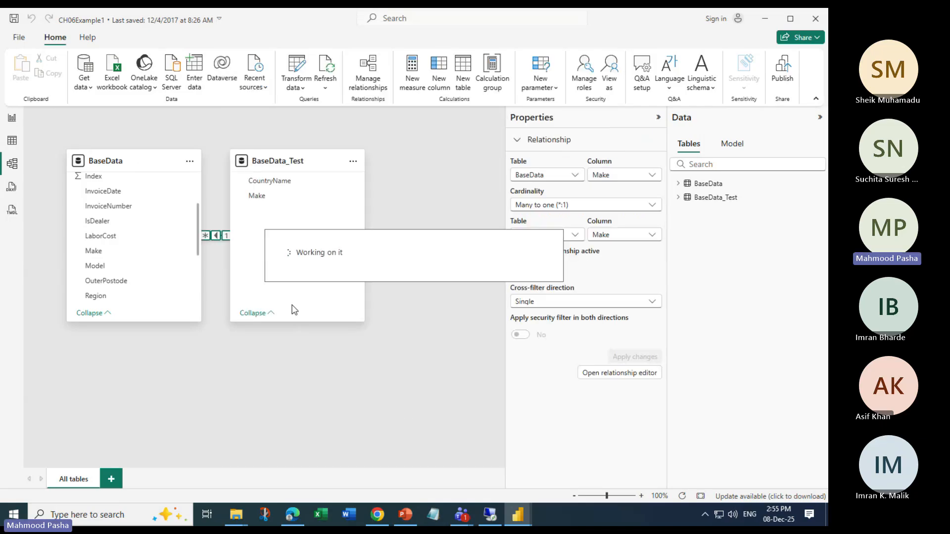
drag(309, 159, 390, 178)
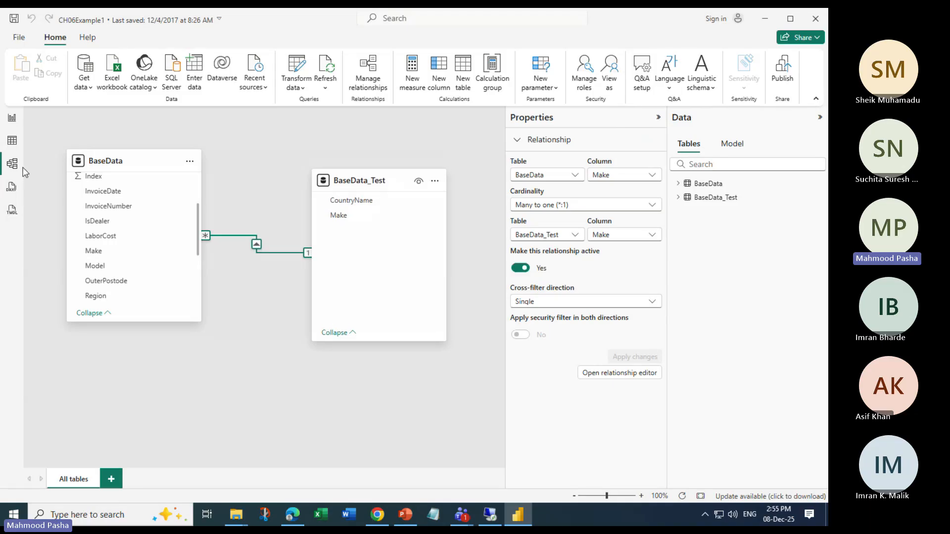
In the report, select Rolls Royce in the Make slicer and move the slicer to the right
click(11, 118)
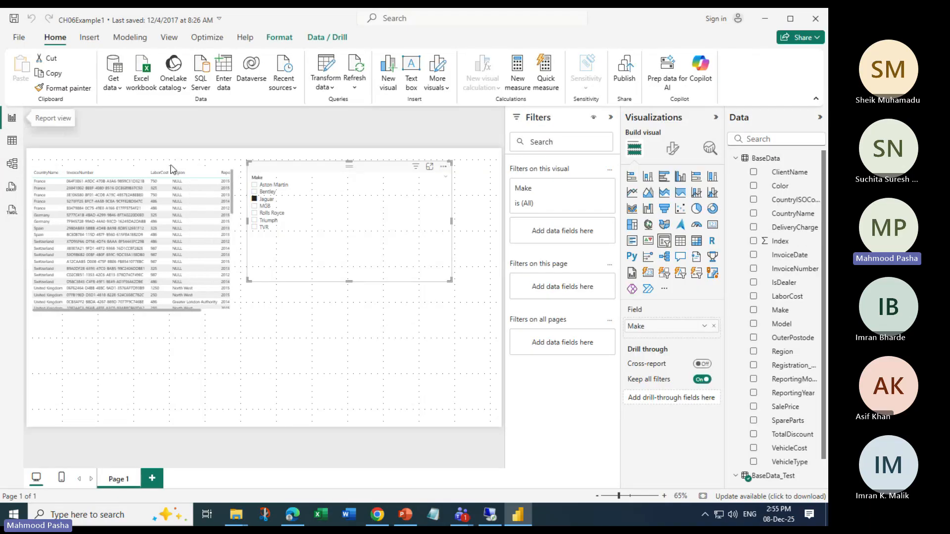
click(254, 213)
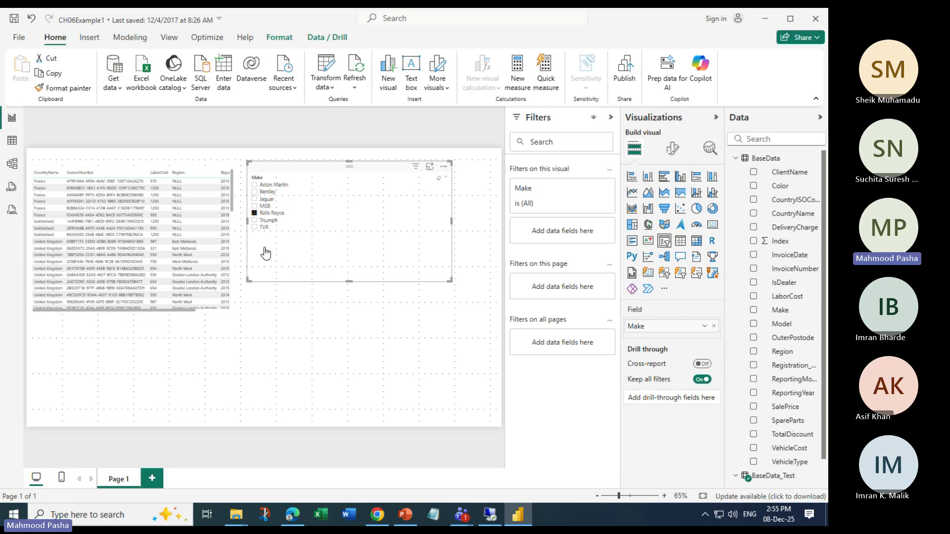
drag(306, 171, 343, 164)
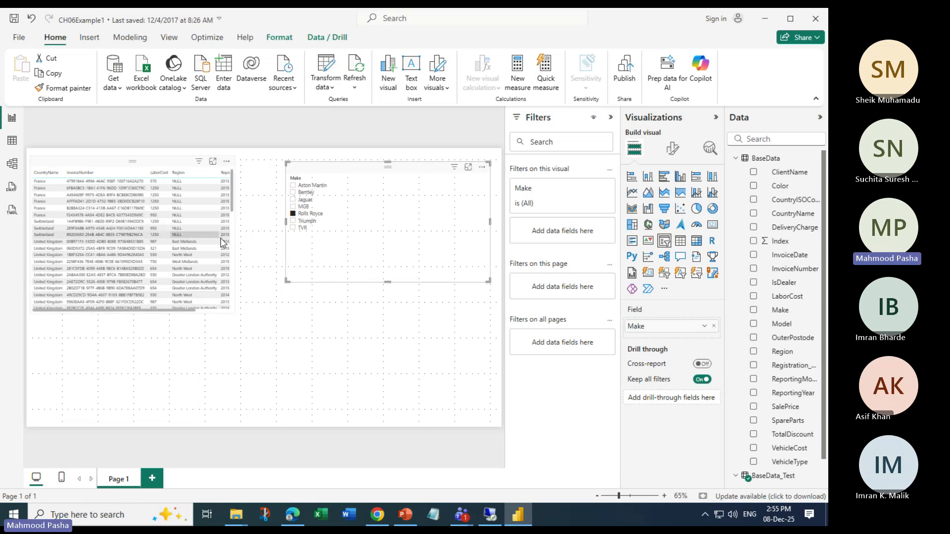
Widen and lengthen the report table, collapsing the Filters pane to make room
click(233, 253)
scroll(233, 250, down, 3)
drag(238, 238, 276, 242)
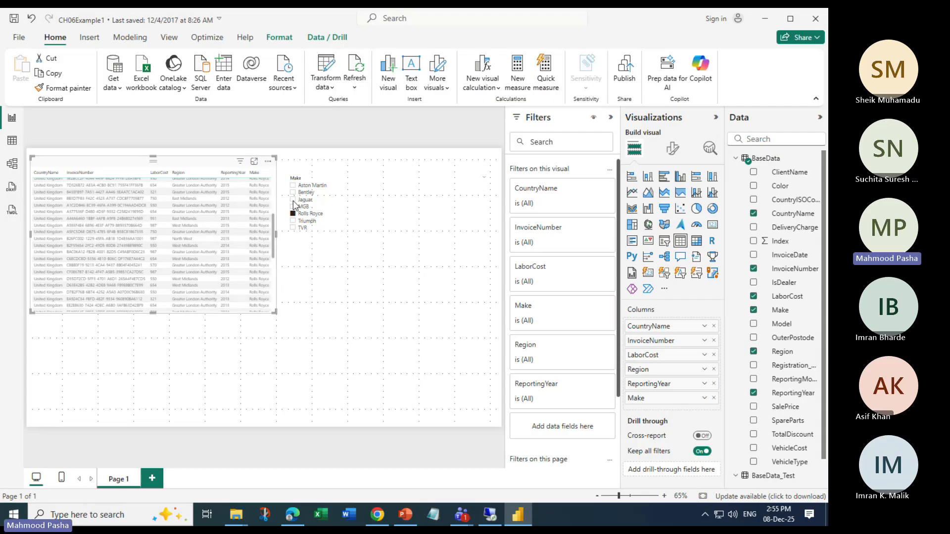
click(611, 117)
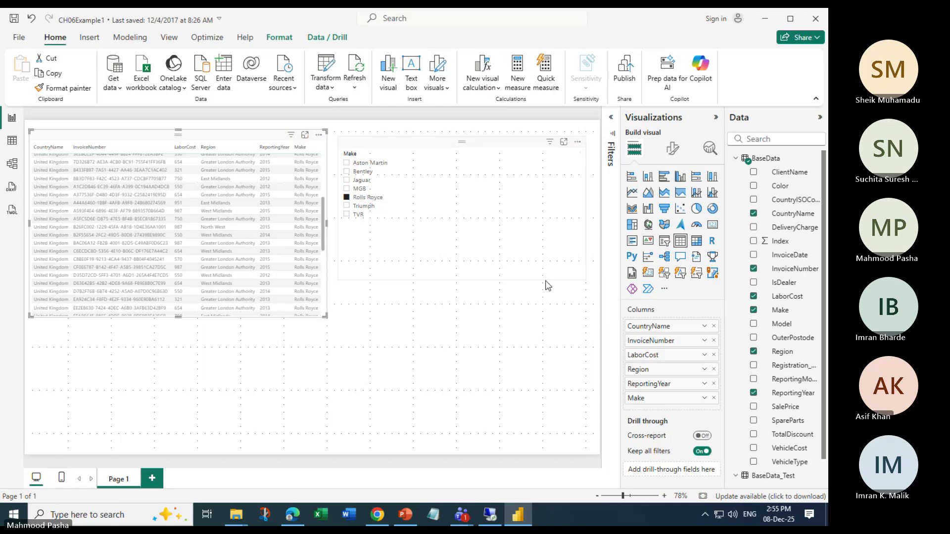
drag(326, 316, 324, 433)
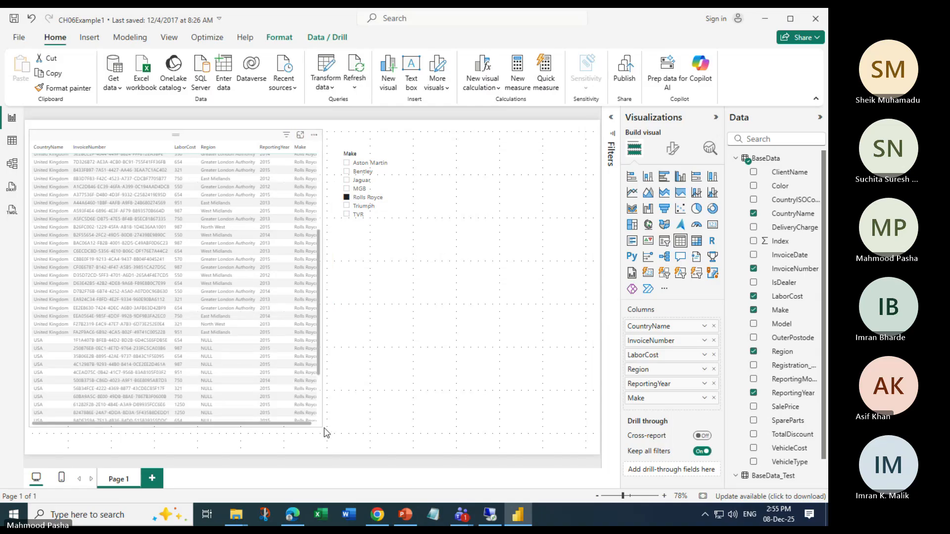
Filter the Make slicer by Jaguar, TVR and then MGB to check the table's rows
click(347, 181)
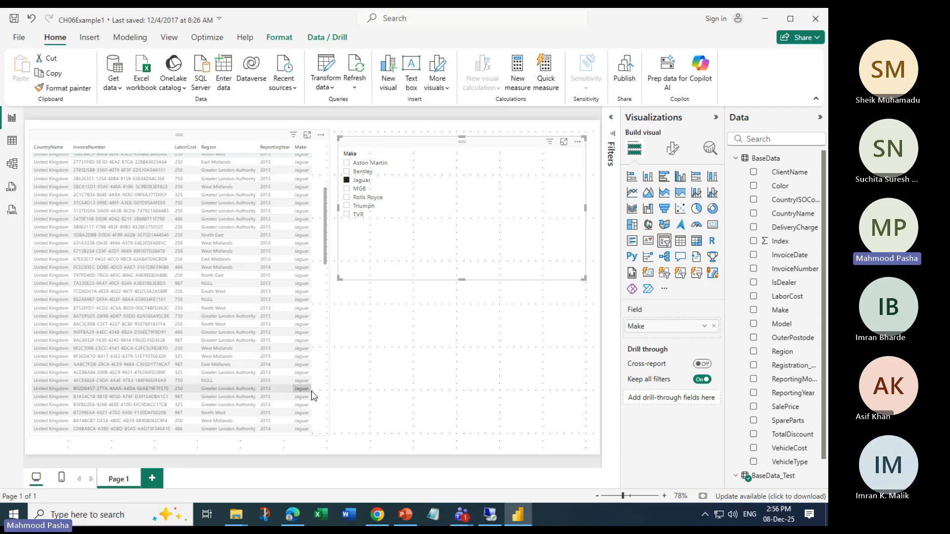
click(347, 214)
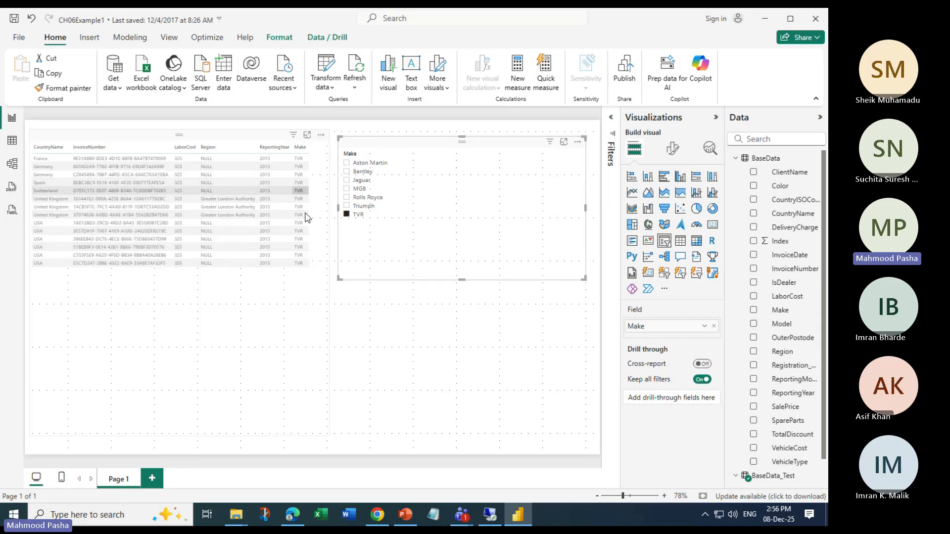
click(347, 188)
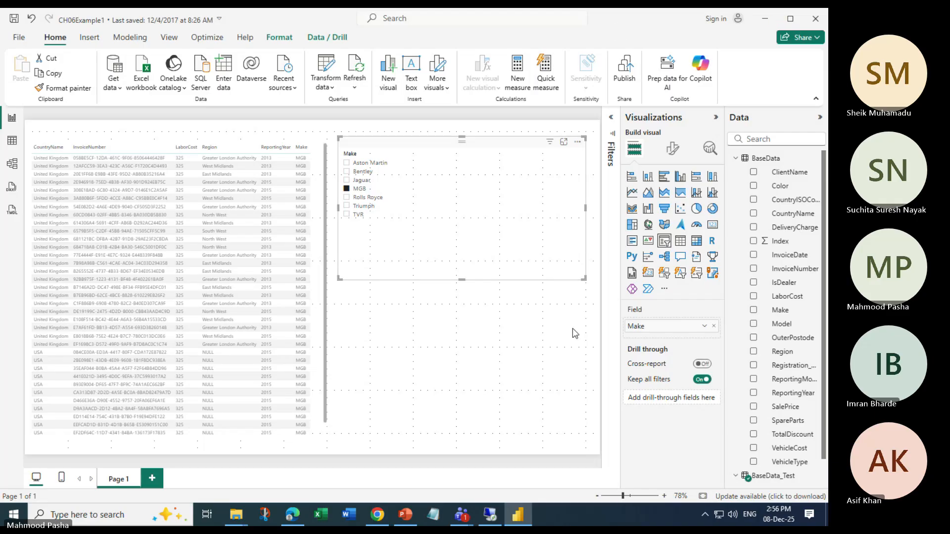
Switch to the Teams meeting, stop the recording and transcription, and stop sharing the screen
mouse_move(462, 515)
click(434, 465)
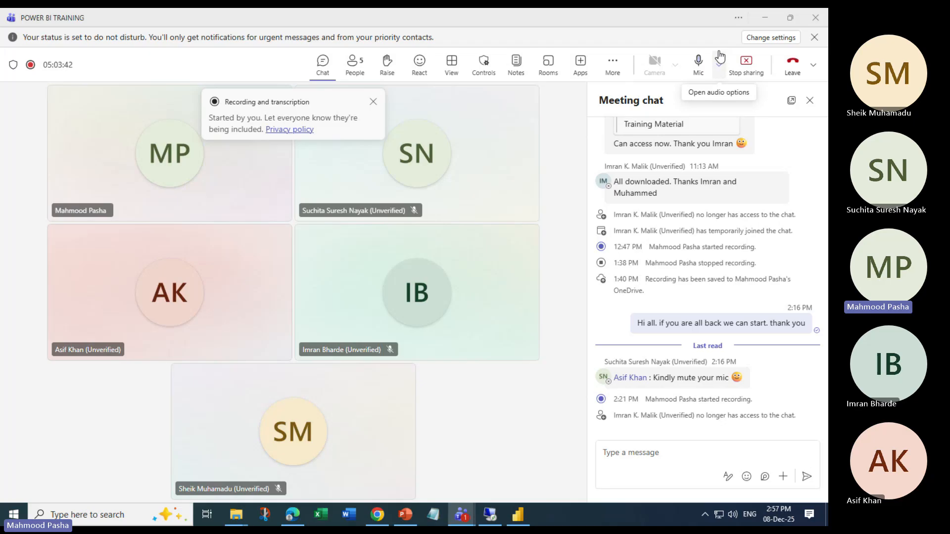
click(612, 61)
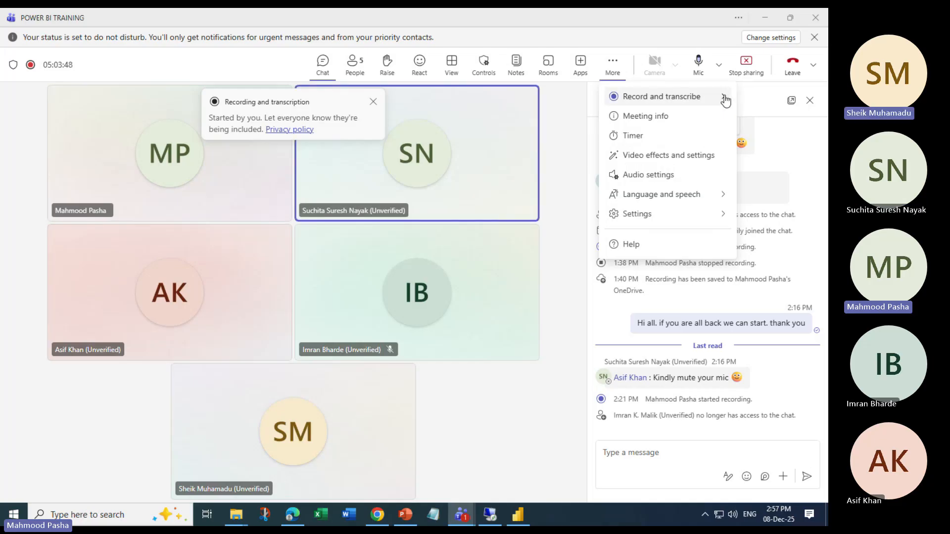
click(723, 97)
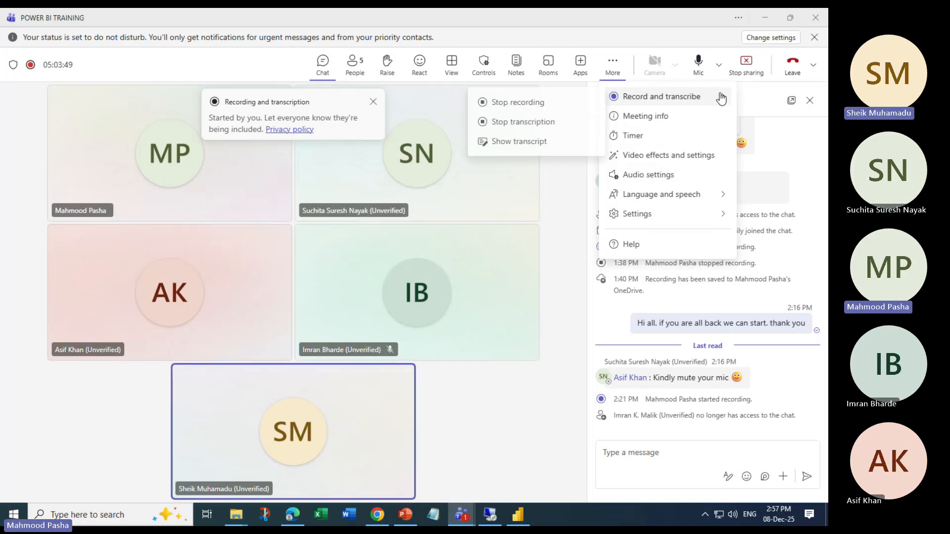
click(534, 101)
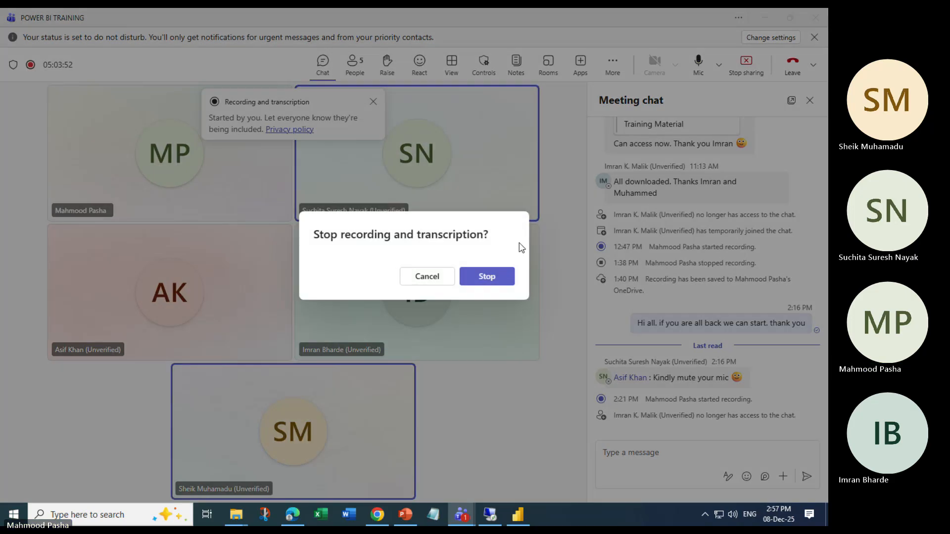
click(500, 274)
click(746, 66)
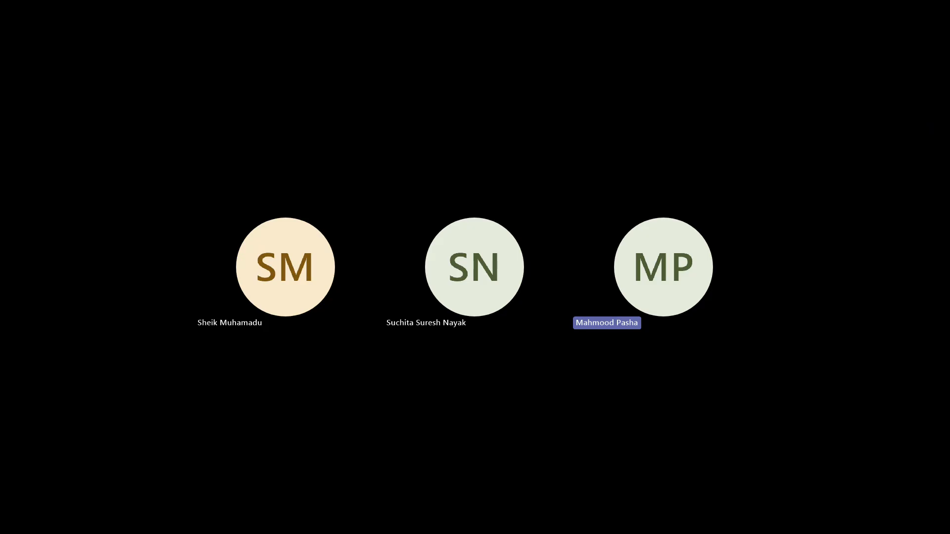